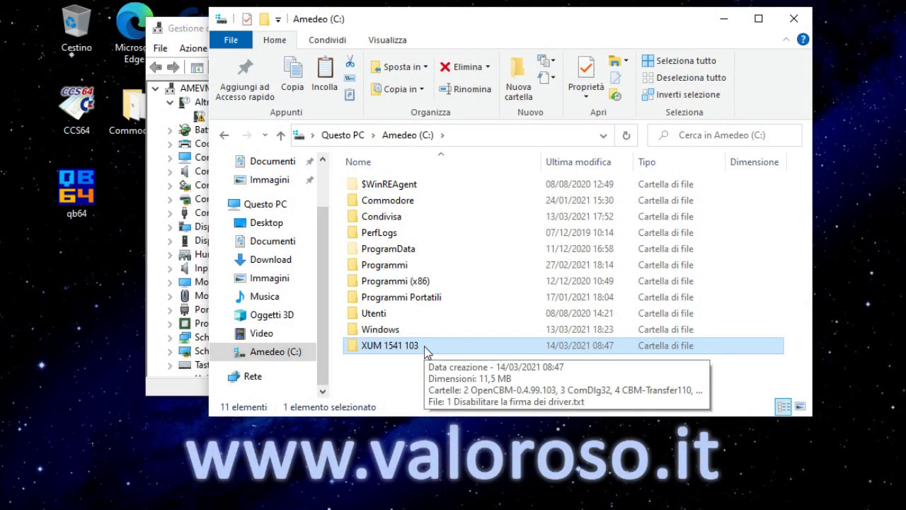
# Open the XUM 1541 103 folder on drive C: and review its numbered subfolders and the driver signature text file.
pyautogui.doubleClick(424, 346)
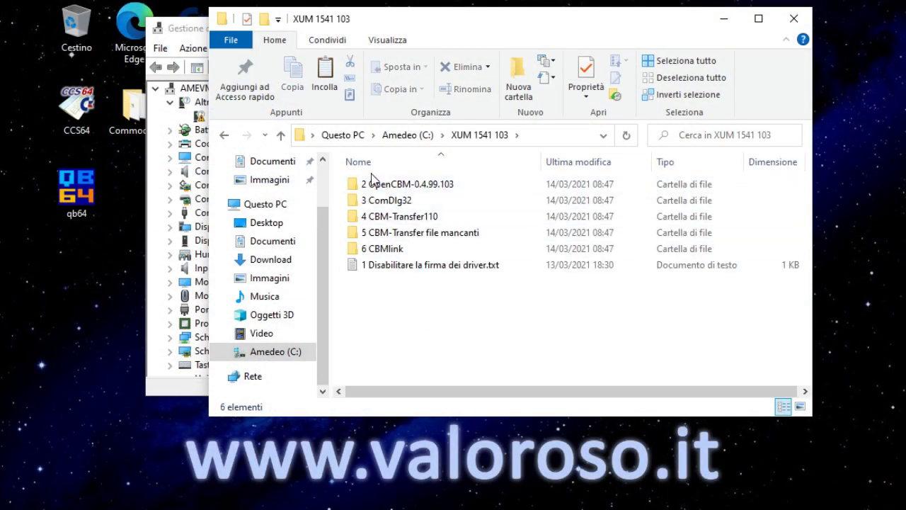
pyautogui.click(373, 269)
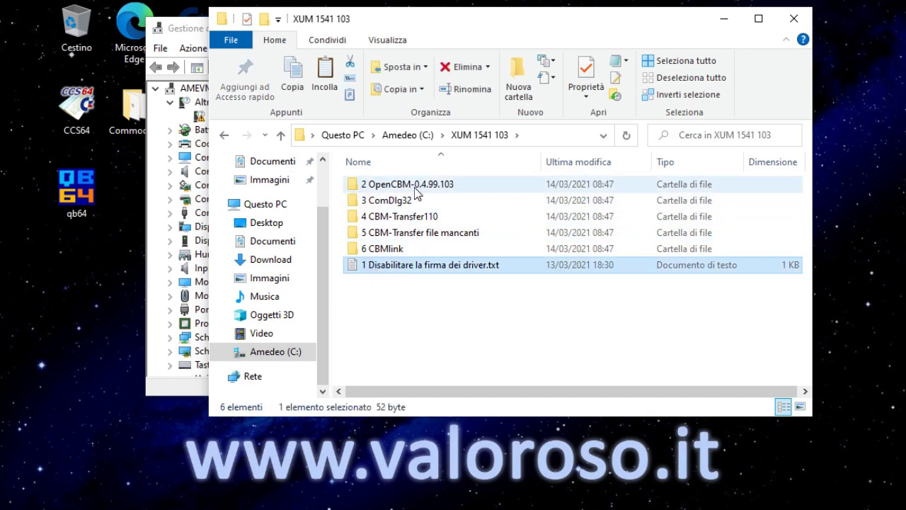
pyautogui.moveTo(444, 250)
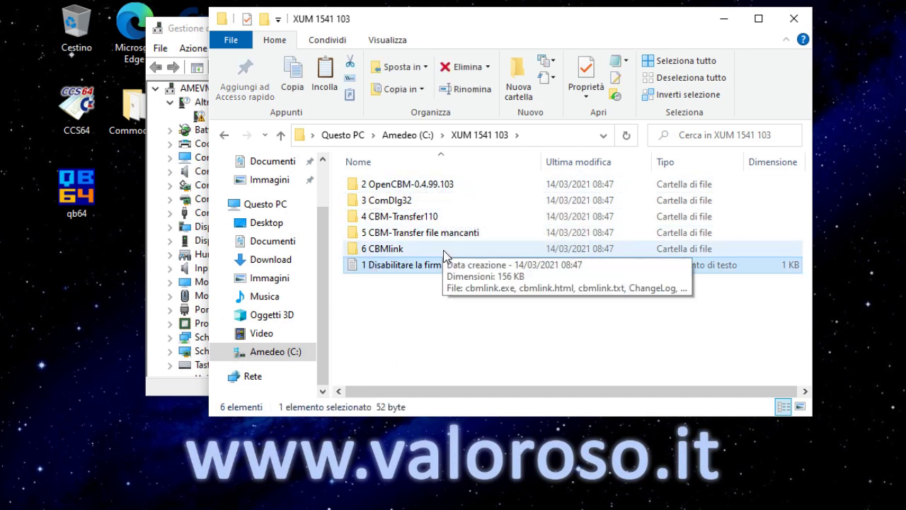
pyautogui.click(429, 319)
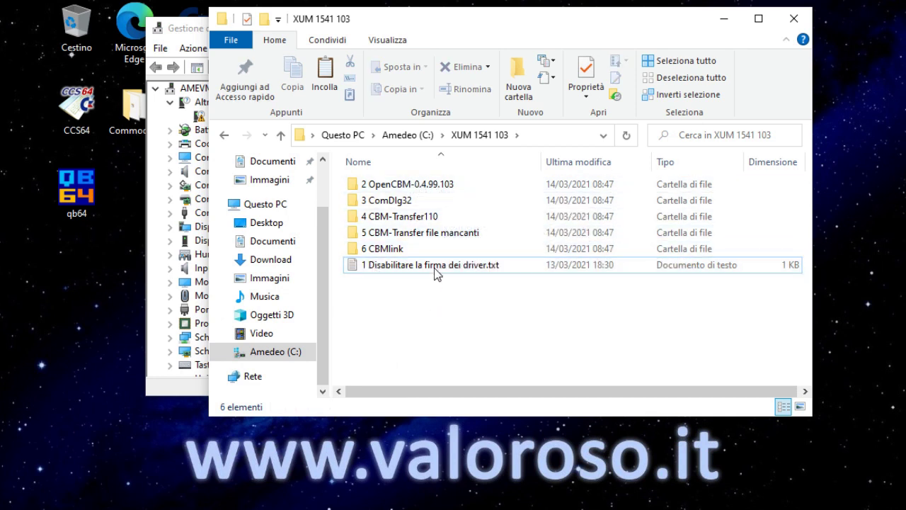
pyautogui.moveTo(436, 269)
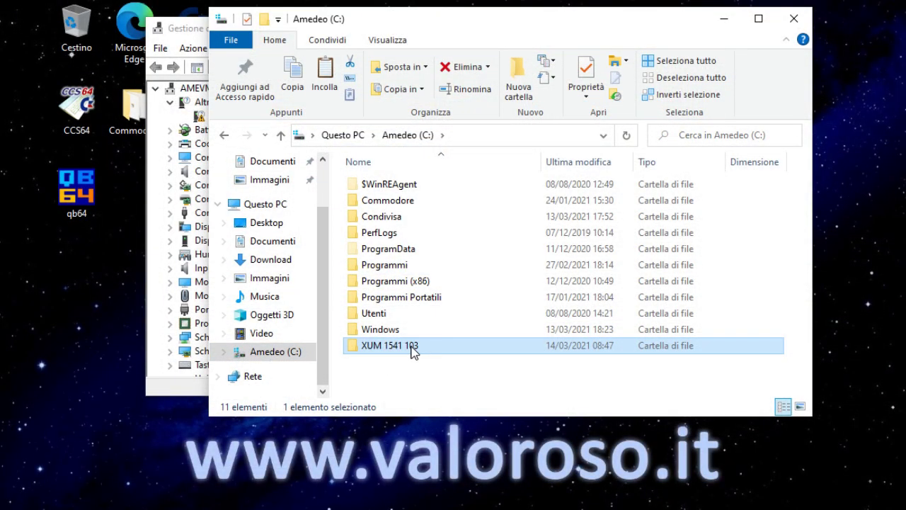
pyautogui.moveTo(424, 346)
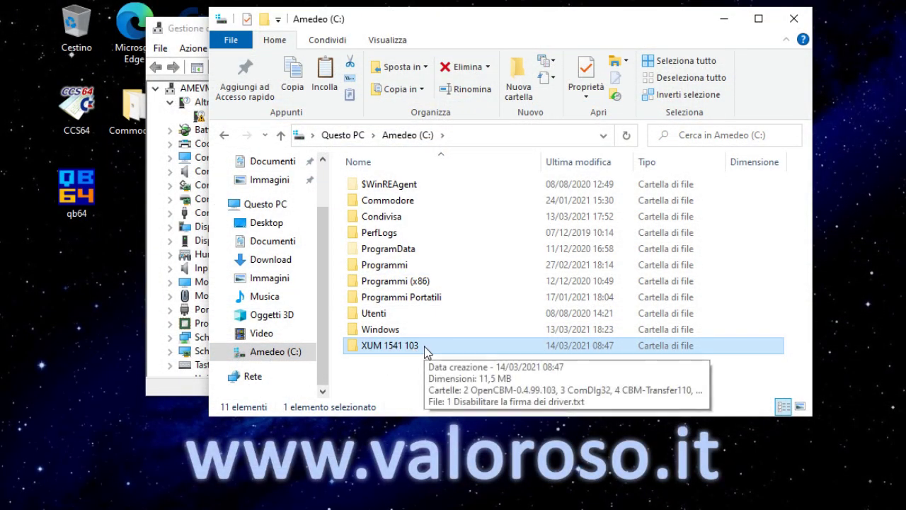
pyautogui.doubleClick(424, 347)
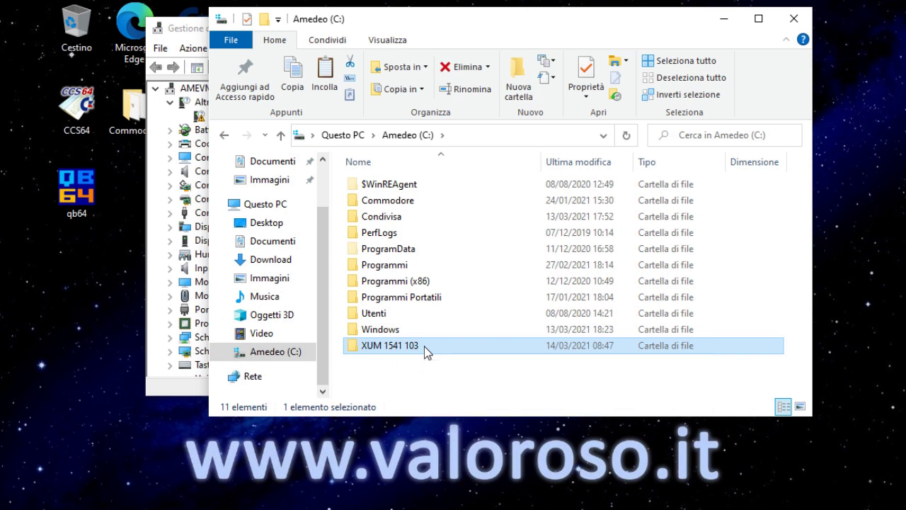
pyautogui.click(374, 268)
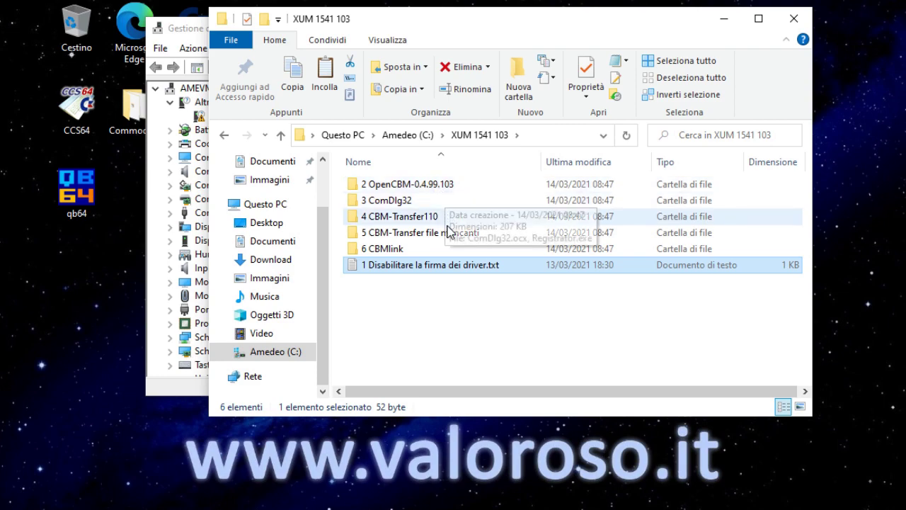
pyautogui.moveTo(443, 250)
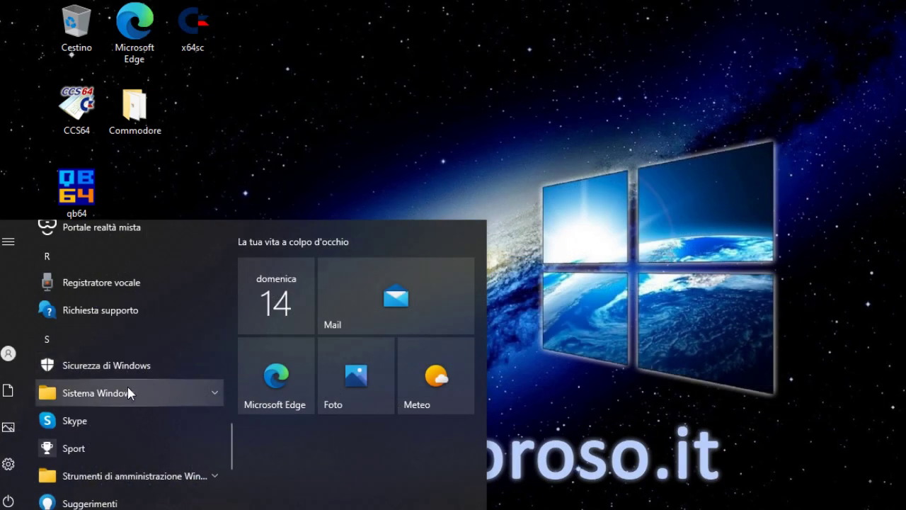
# Find Device Manager by searching Control Panel for "gestione dispositivi", open it and select the xum1541 floppy adapter (TEENSY2).
pyautogui.click(128, 394)
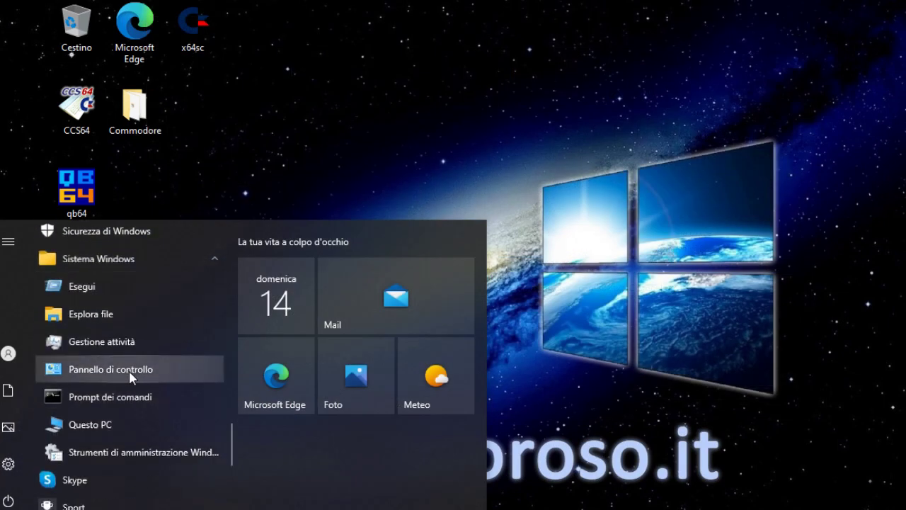
pyautogui.click(129, 370)
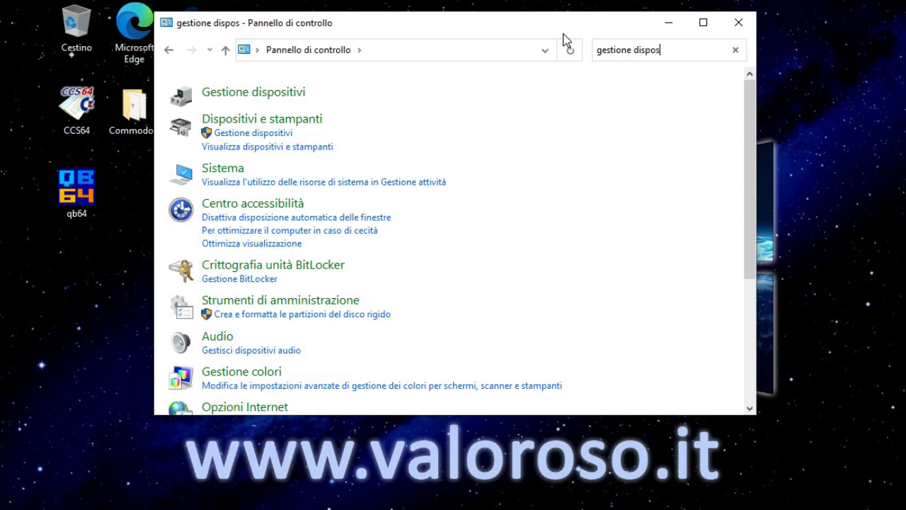
pyautogui.write('itivi')
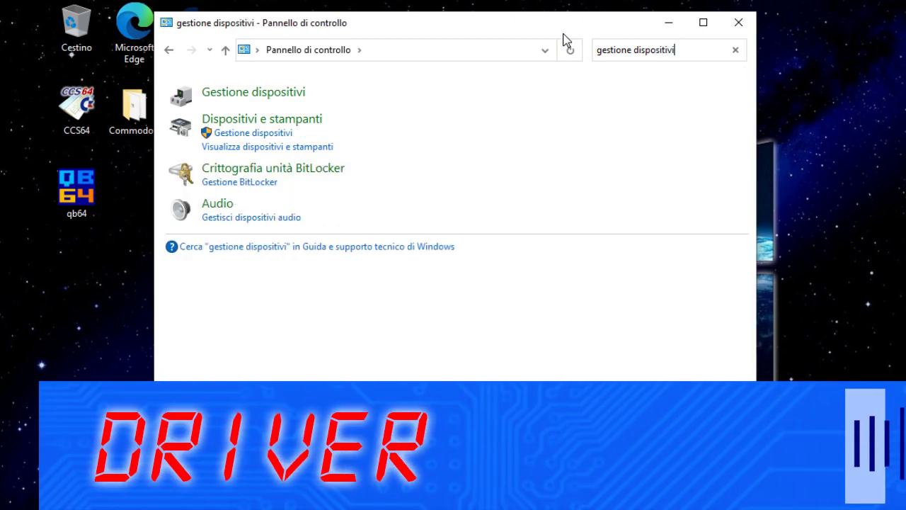
pyautogui.click(275, 135)
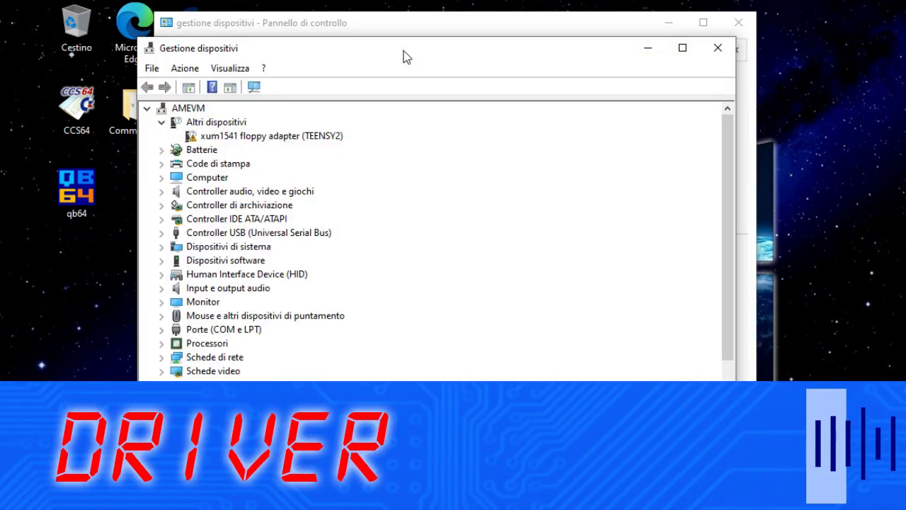
pyautogui.click(234, 140)
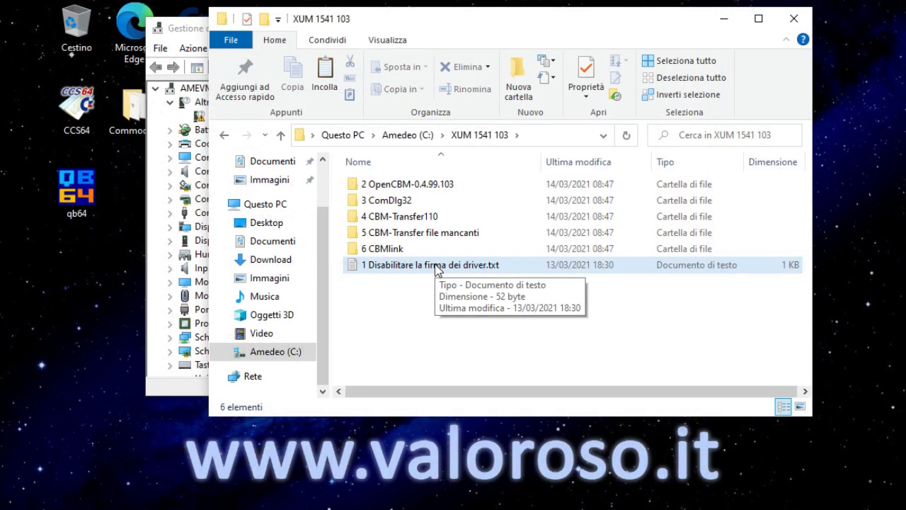
# Open "1 Disabilitare la firma dei driver.txt" from the XUM 1541 103 folder and select its shutdown.exe command line.
pyautogui.doubleClick(437, 265)
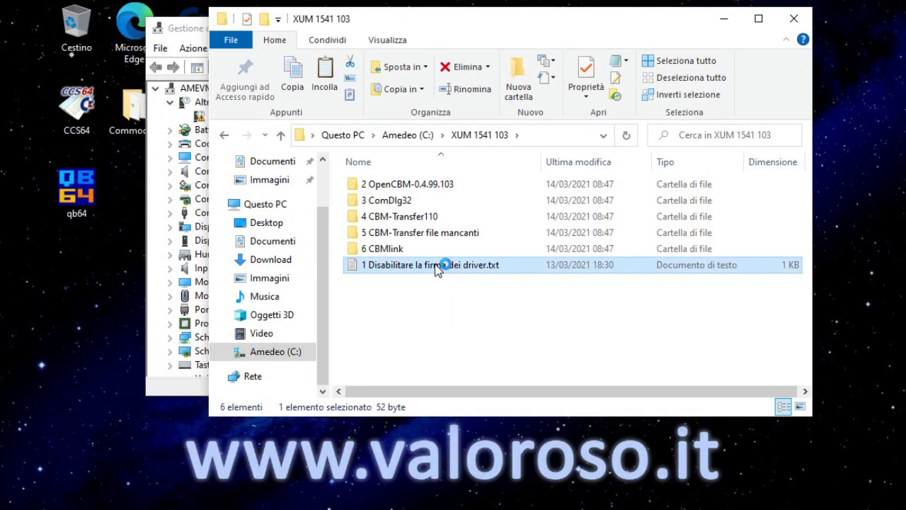
pyautogui.hotkey('shift', 'Left')
pyautogui.hotkey('shift', 'Left')
pyautogui.hotkey('shift', 'Left')
pyautogui.hotkey('shift', 'Left')
pyautogui.hotkey('shift', 'Left')
pyautogui.hotkey('shift', 'Left')
pyautogui.hotkey('shift', 'Left')
pyautogui.hotkey('shift', 'Left')
pyautogui.hotkey('shift', 'Left')
pyautogui.hotkey('shift', 'Left')
pyautogui.hotkey('shift', 'Left')
pyautogui.hotkey('shift', 'Left')
pyautogui.hotkey('shift', 'Left')
pyautogui.hotkey('shift', 'Left')
pyautogui.hotkey('shift', 'Left')
pyautogui.hotkey('shift', 'Left')
pyautogui.hotkey('shift', 'Left')
pyautogui.hotkey('shift', 'Left')
pyautogui.hotkey('shift', 'Left')
pyautogui.hotkey('shift', 'Left')
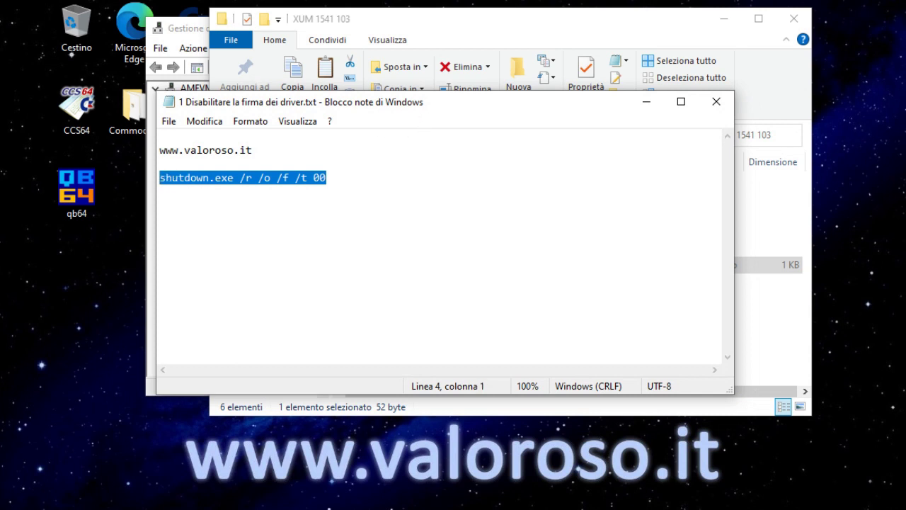
# Open a Command Prompt window from the Windows system programs.
pyautogui.press('super')
pyautogui.click(139, 283)
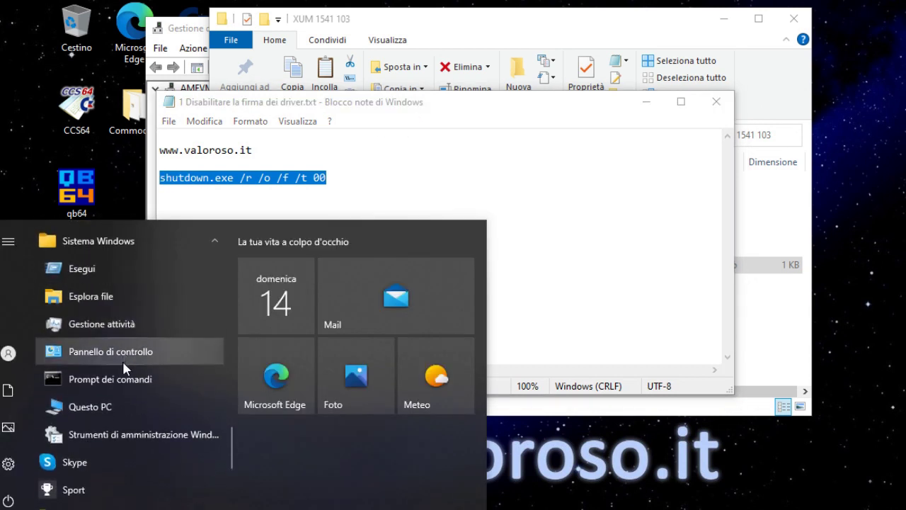
pyautogui.click(122, 372)
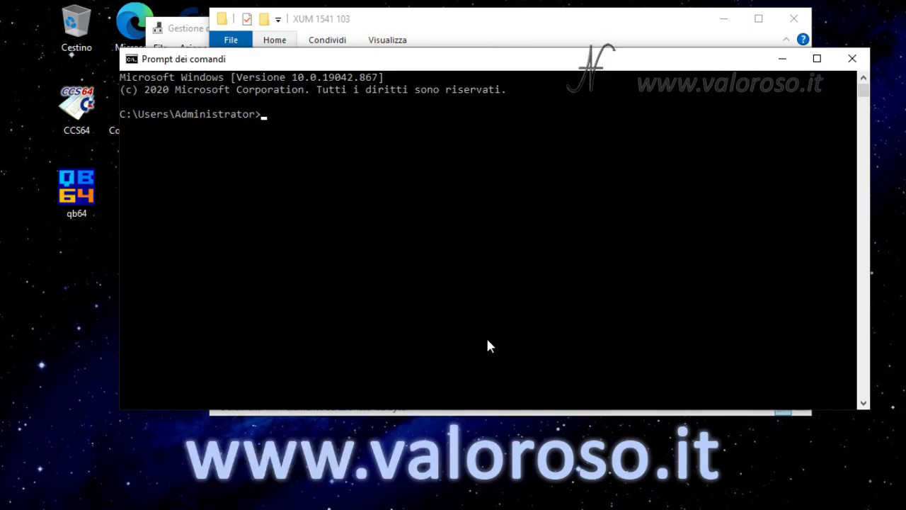
# Copy the command from the Notepad text file and run "shutdown.exe /r /o /f /t 00" in the Command Prompt.
pyautogui.hotkey('alt', 'Tab')
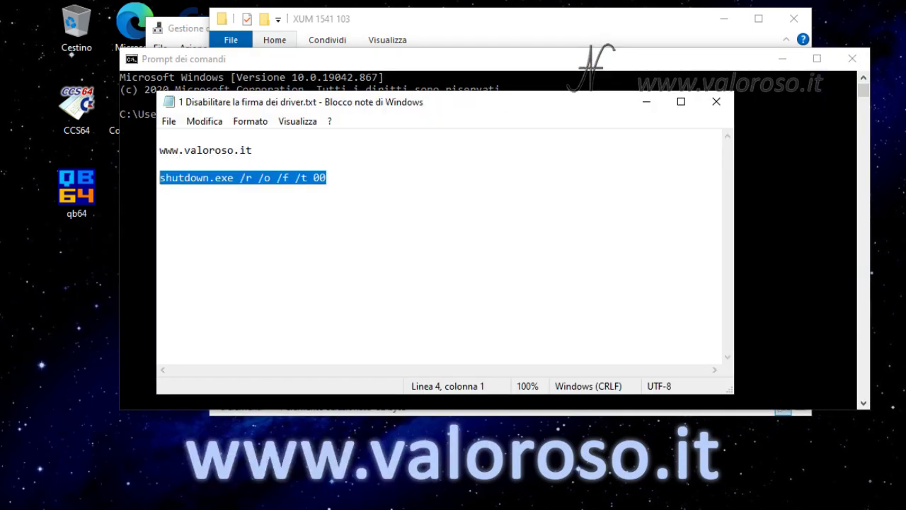
pyautogui.rightClick(312, 179)
pyautogui.click(349, 231)
pyautogui.click(674, 67)
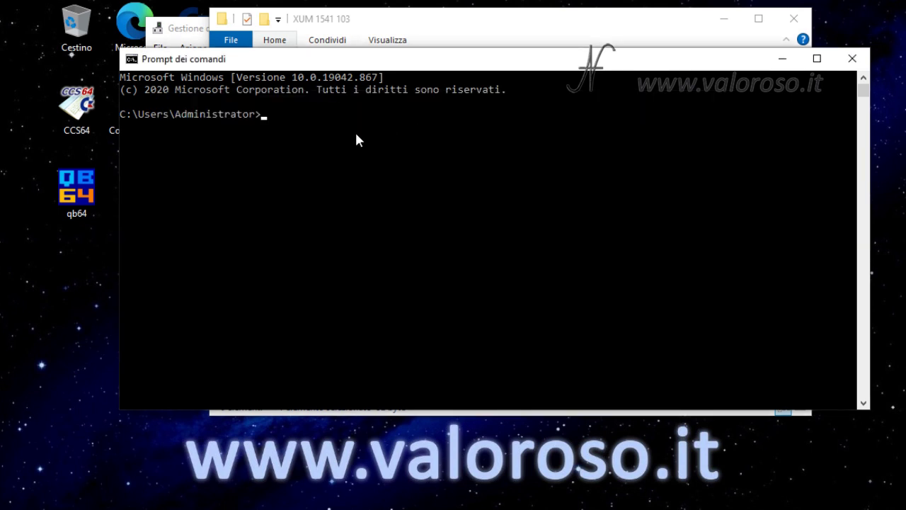
pyautogui.write('shutdown.exe /r /o /f /t 00')
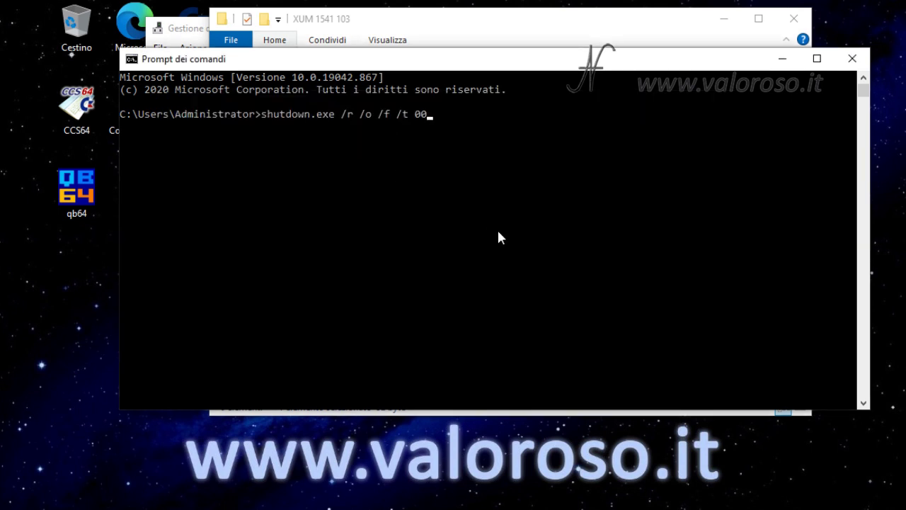
pyautogui.press('Return')
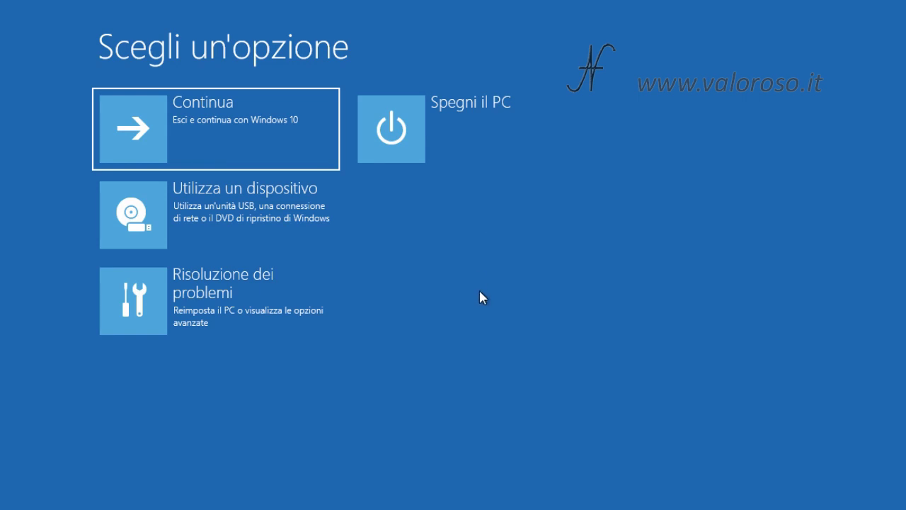
# In the recovery environment, go through Risoluzione dei problemi and Opzioni avanzate to Impostazioni di avvio and restart the PC.
pyautogui.click(274, 325)
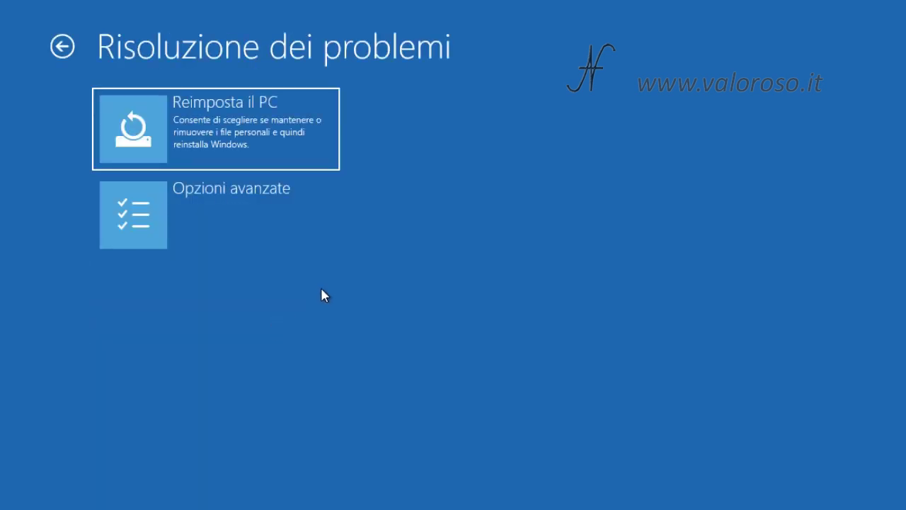
pyautogui.click(318, 237)
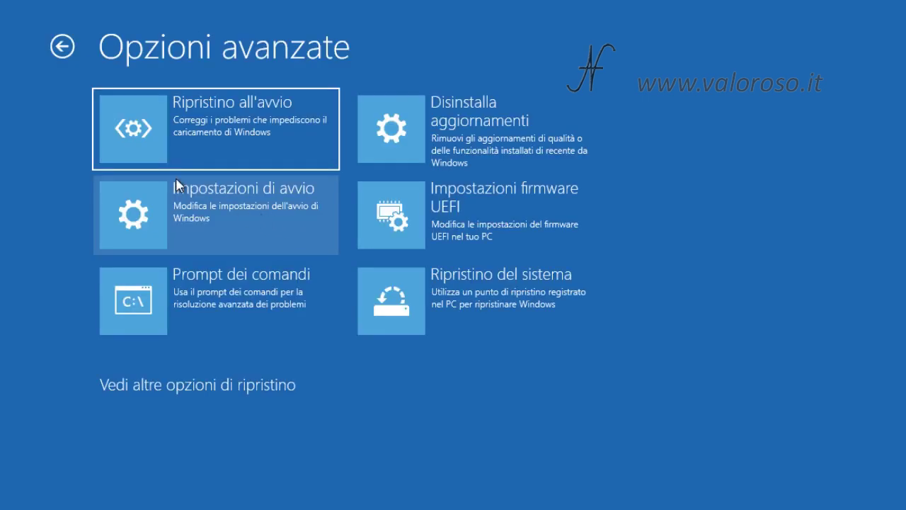
pyautogui.click(317, 242)
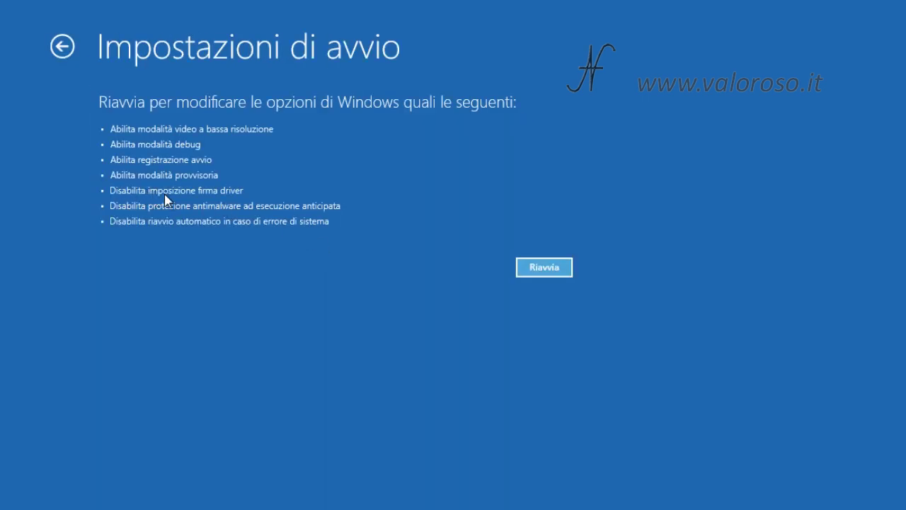
pyautogui.click(536, 270)
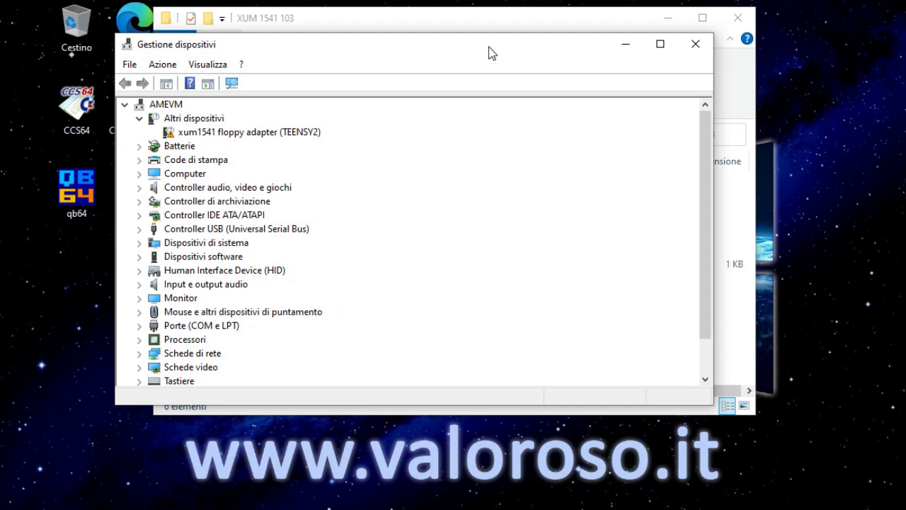
# Open install.cmd from the 2 OpenCBM-0.4.99.103 folder for editing in Notepad.
pyautogui.click(420, 21)
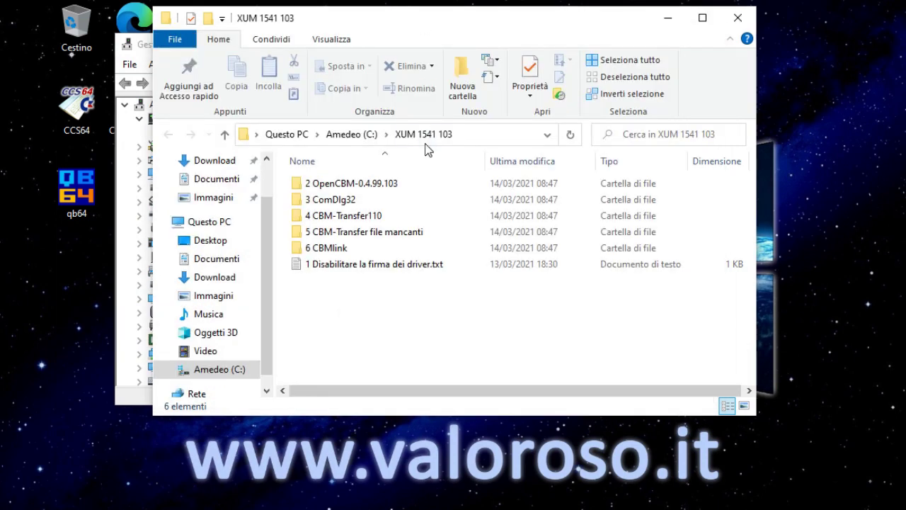
pyautogui.click(369, 187)
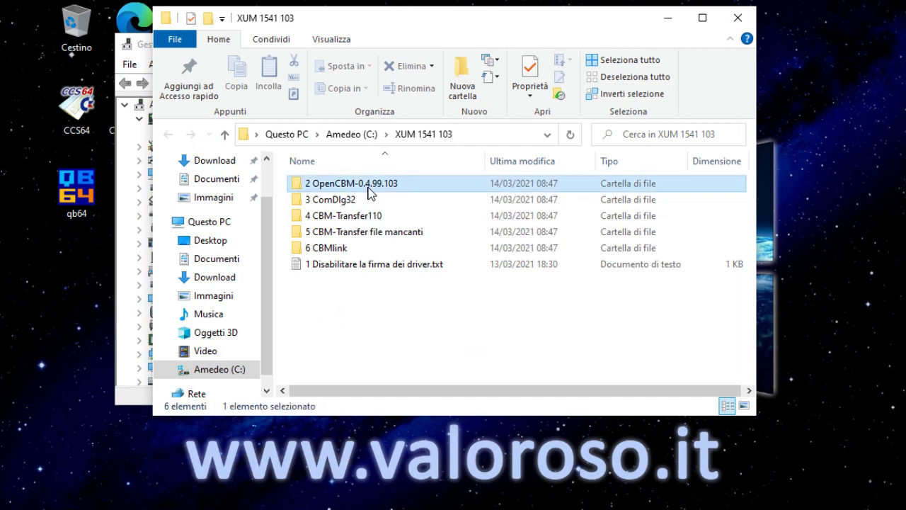
pyautogui.doubleClick(369, 189)
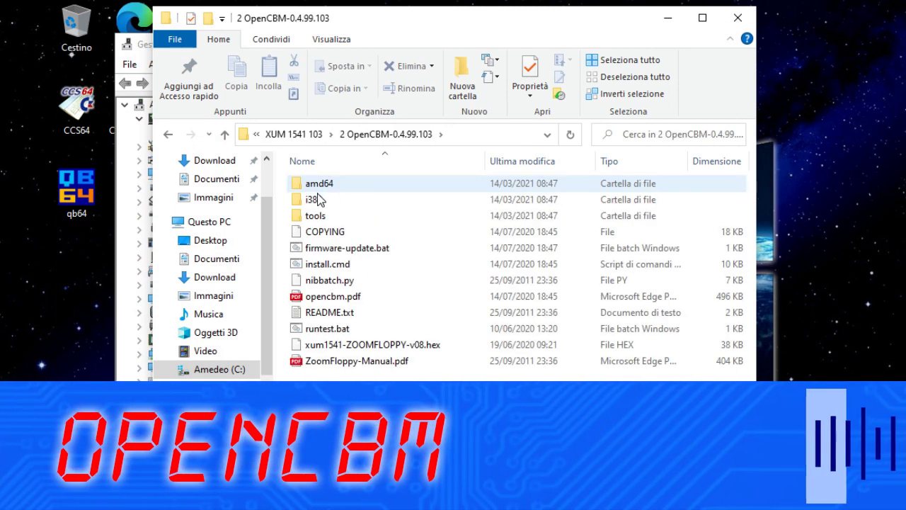
pyautogui.rightClick(374, 264)
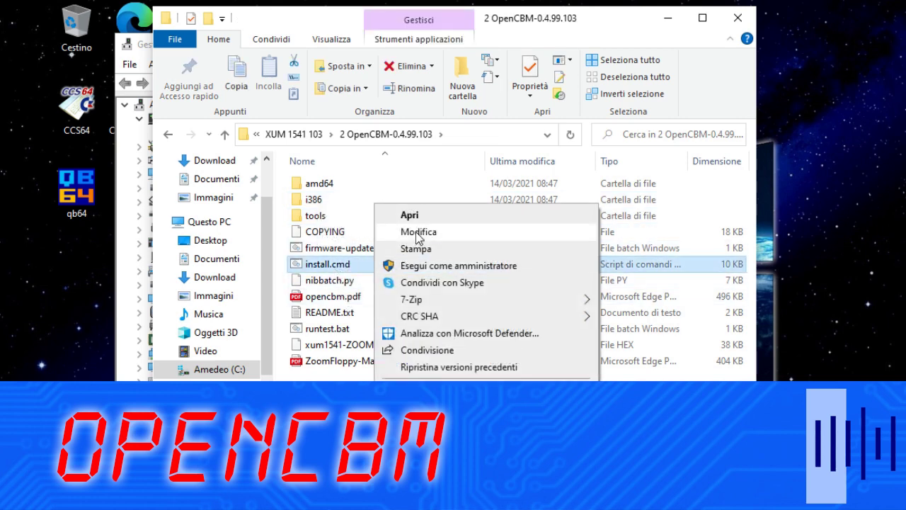
pyautogui.click(452, 234)
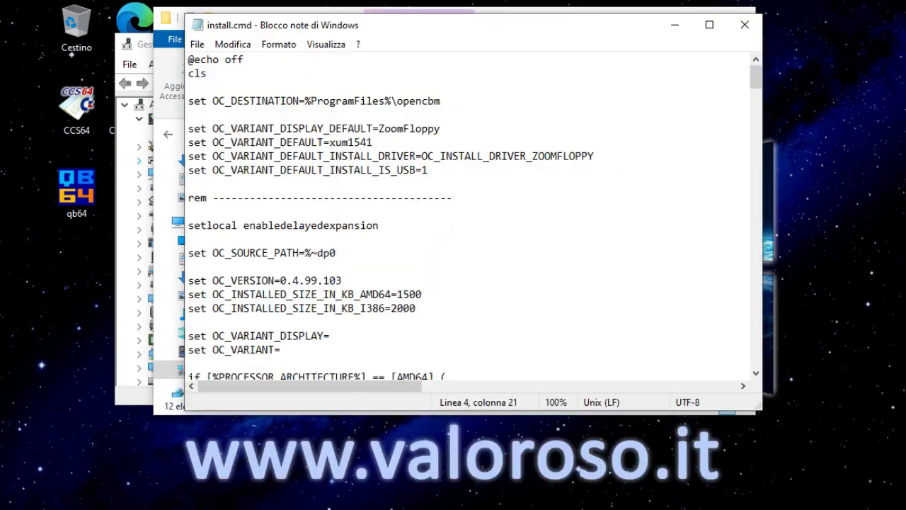
# Set the OC_DESTINATION path in install.cmd to C:\OpenCBM and save the script.
pyautogui.moveTo(305, 100); pyautogui.dragTo(391, 101)
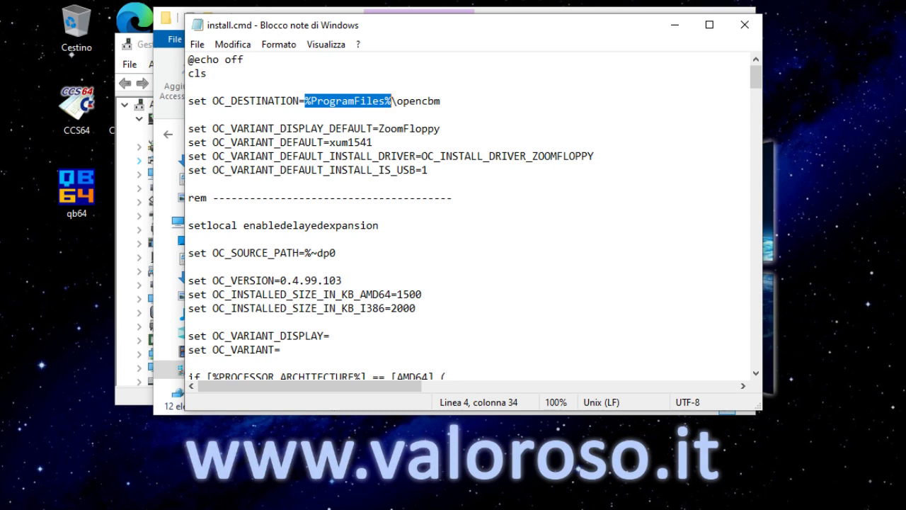
pyautogui.write('C:')
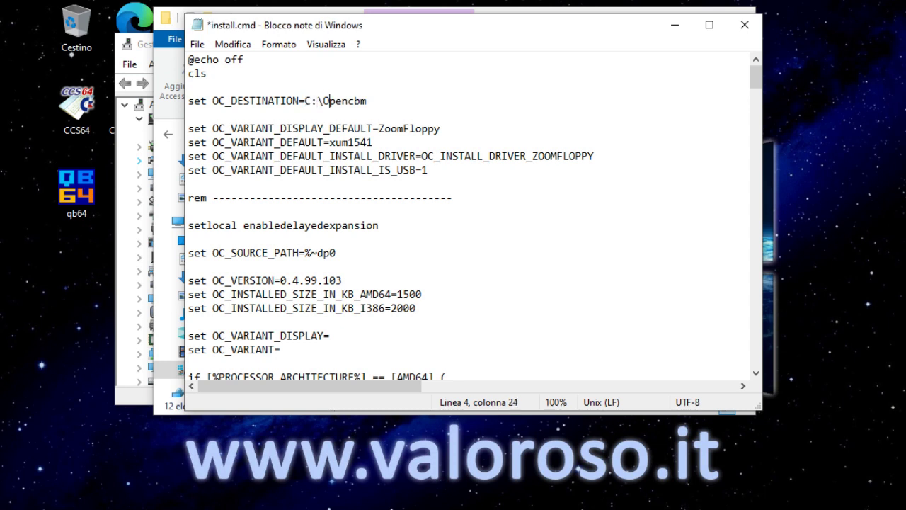
pyautogui.hotkey('shift', 'End')
pyautogui.write('CB')
pyautogui.hotkey('shift', 'Left')
pyautogui.hotkey('shift', 'Left')
pyautogui.hotkey('shift', 'Left')
pyautogui.hotkey('shift', 'Left')
pyautogui.hotkey('shift', 'Left')
pyautogui.hotkey('shift', 'Left')
pyautogui.hotkey('shift', 'Left')
pyautogui.hotkey('shift', 'Left')
pyautogui.hotkey('shift', 'Left')
pyautogui.hotkey('shift', 'Left')
pyautogui.hotkey('shift', 'Left')
pyautogui.hotkey('shift', 'Left')
pyautogui.hotkey('shift', 'Left')
pyautogui.hotkey('shift', 'Left')
pyautogui.hotkey('shift', 'Left')
pyautogui.hotkey('shift', 'Left')
pyautogui.hotkey('shift', 'Left')
pyautogui.hotkey('shift', 'Left')
pyautogui.hotkey('shift', 'Left')
pyautogui.hotkey('shift', 'Left')
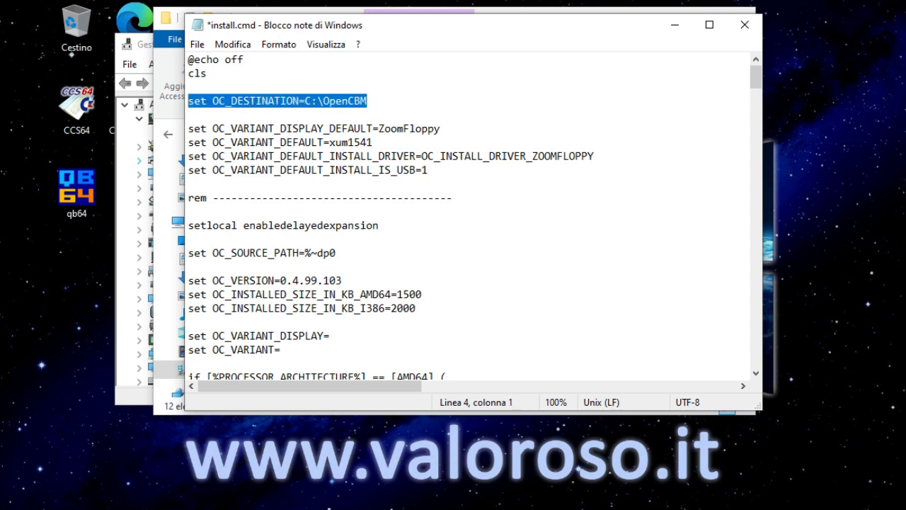
pyautogui.click(197, 44)
pyautogui.click(221, 111)
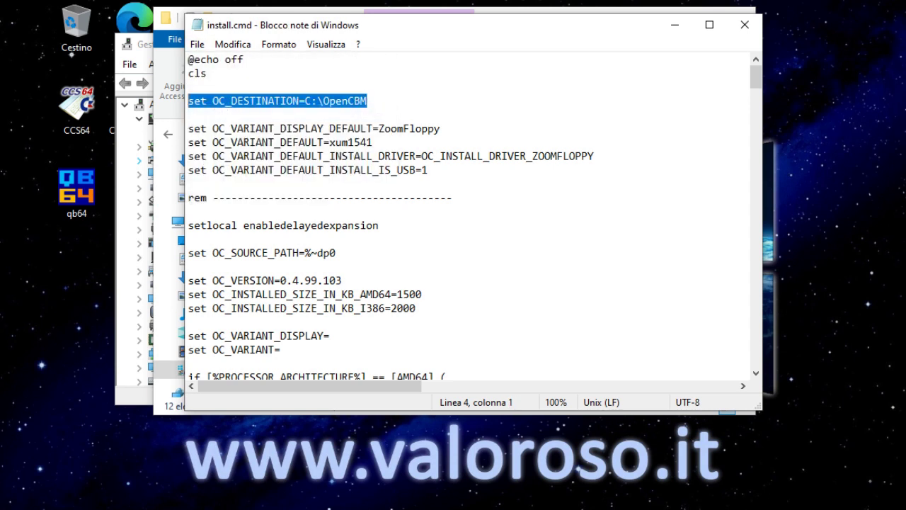
# Close the edited script and run install.cmd as administrator, allowing the command processor to make changes.
pyautogui.click(744, 27)
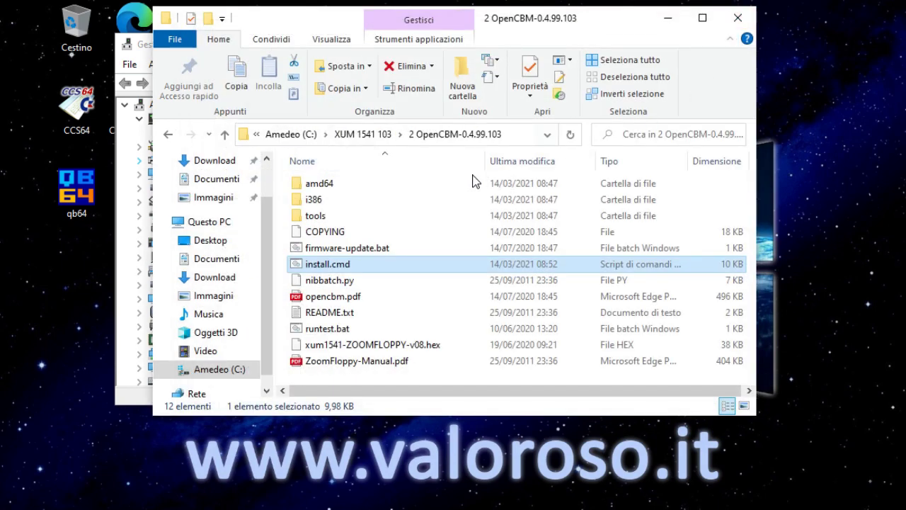
pyautogui.rightClick(371, 265)
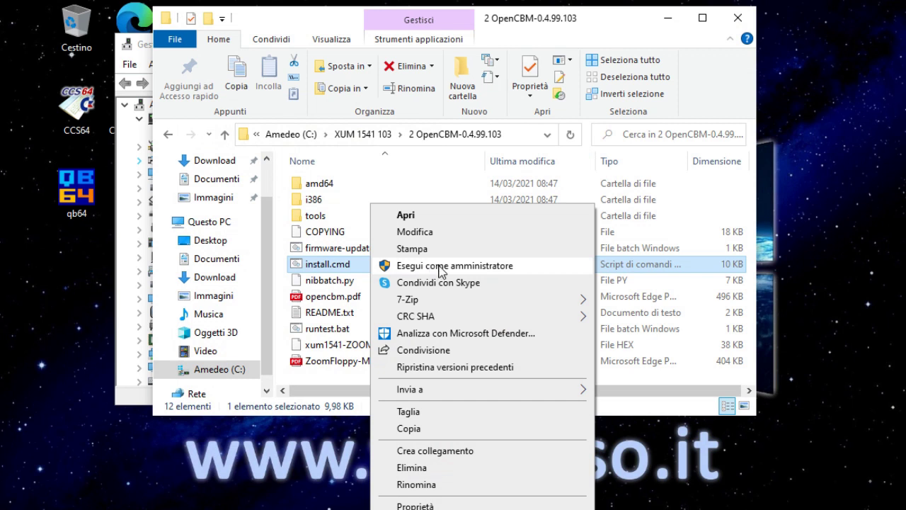
pyautogui.click(495, 267)
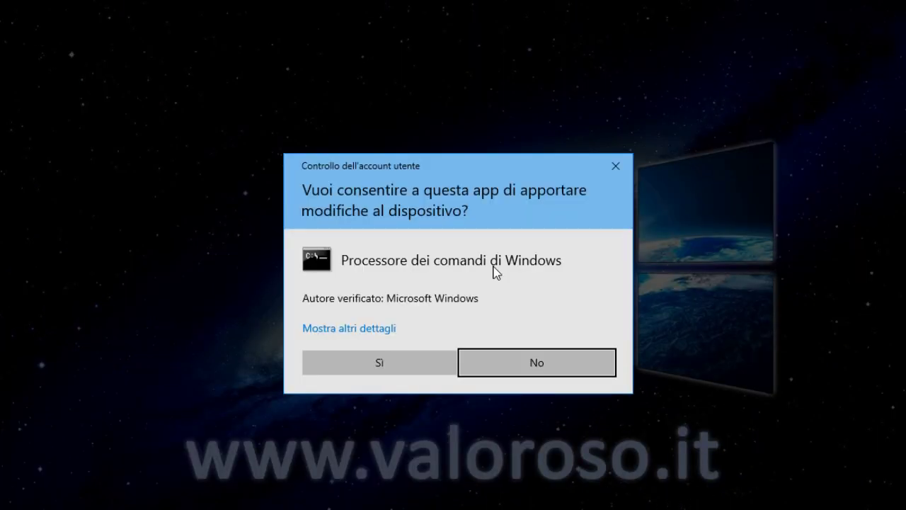
pyautogui.click(398, 351)
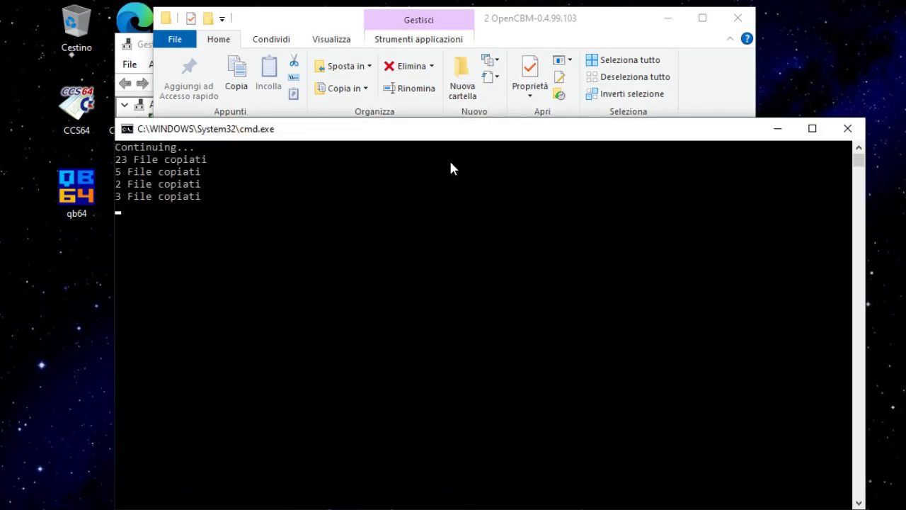
# Agree to install the unverified USB driver software for OpenCBM and exit the installer.
pyautogui.moveTo(437, 131); pyautogui.dragTo(427, 43)
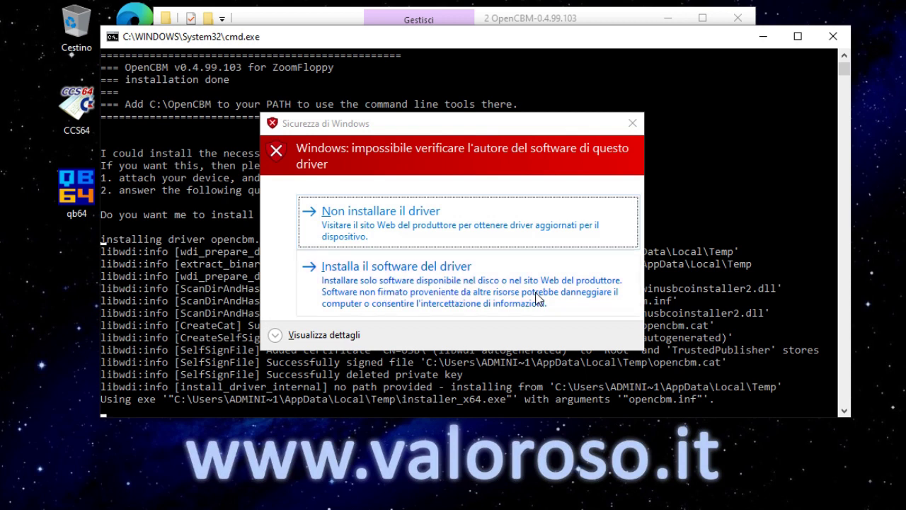
pyautogui.click(561, 304)
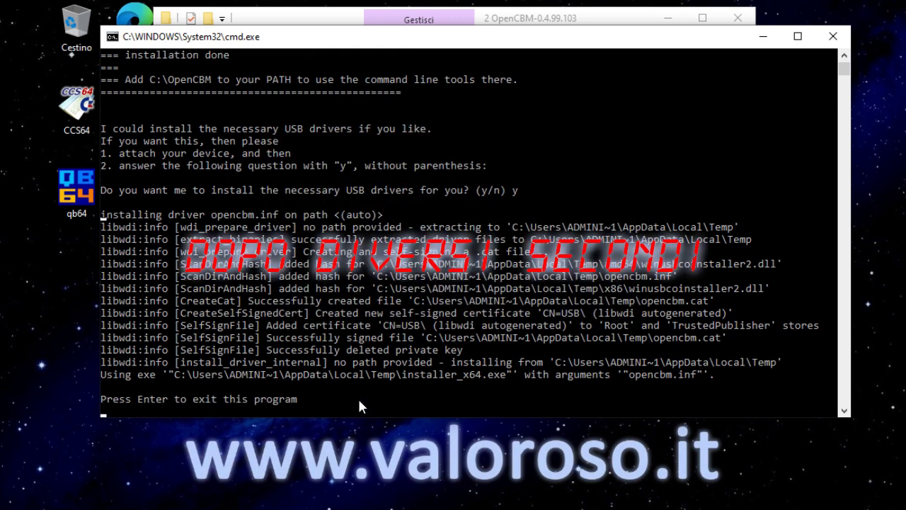
pyautogui.press('Return')
pyautogui.press('Return')
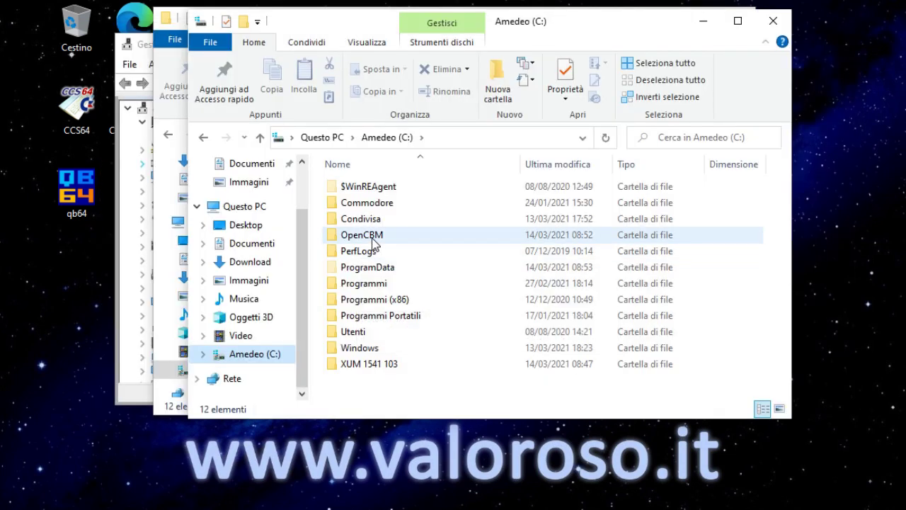
# Look through the installed files in C:\OpenCBM and minimize the folder window.
pyautogui.click(375, 237)
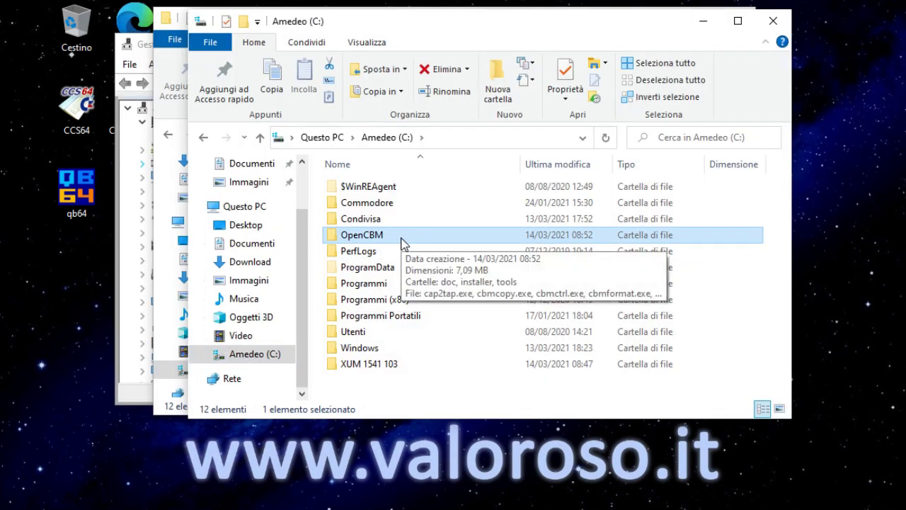
pyautogui.doubleClick(402, 243)
pyautogui.scroll(-6, 406, 319)
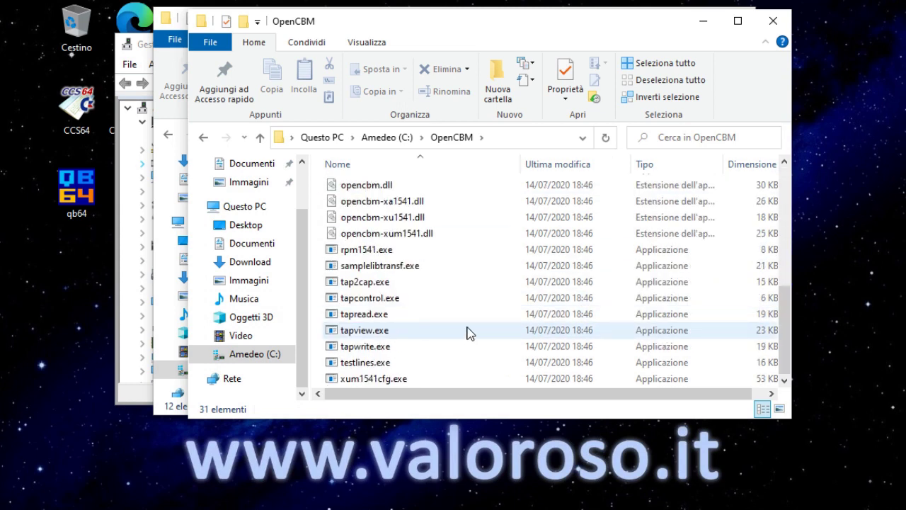
pyautogui.scroll(5, 467, 333)
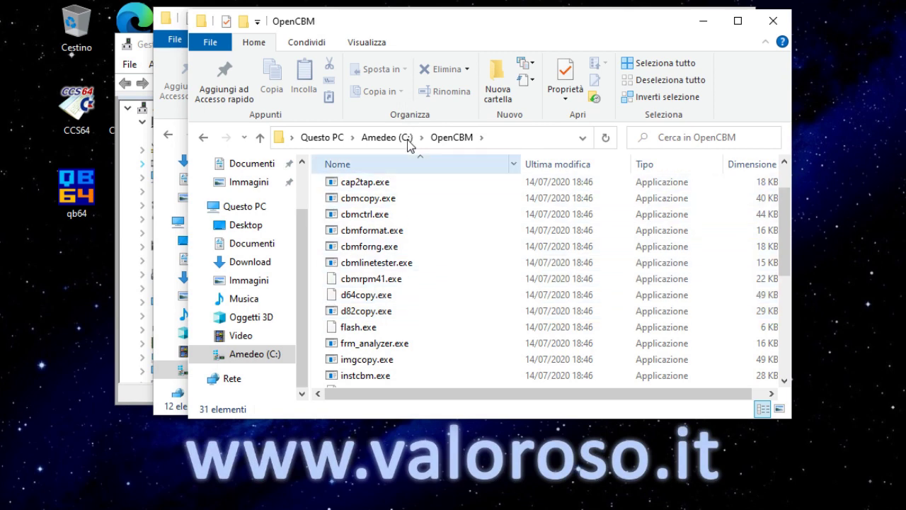
pyautogui.click(703, 21)
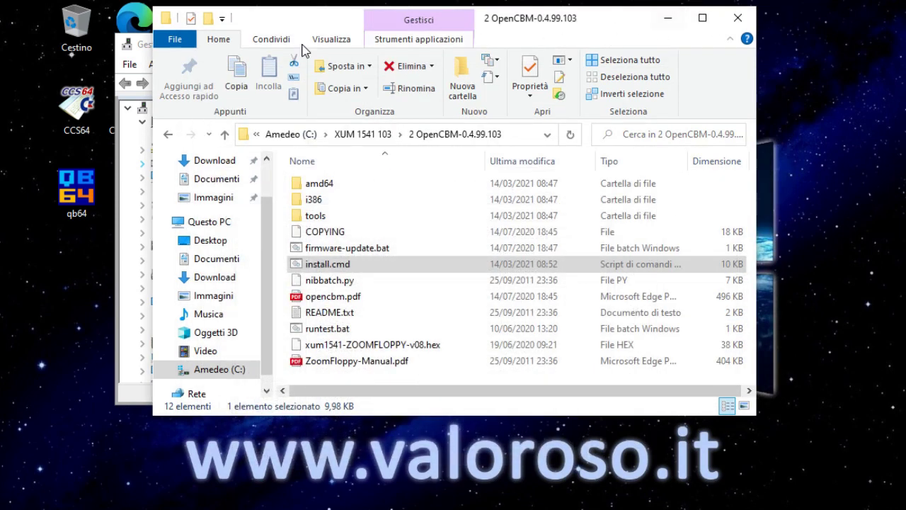
# In Gestione dispositivi, update the driver of xum1541 floppy adapter (TEENSY2) using the automatic driver search.
pyautogui.click(143, 41)
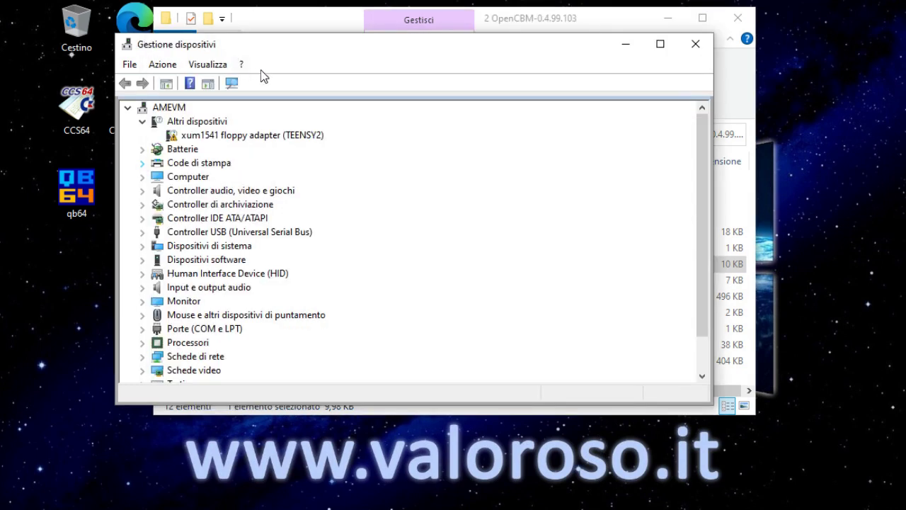
pyautogui.click(269, 136)
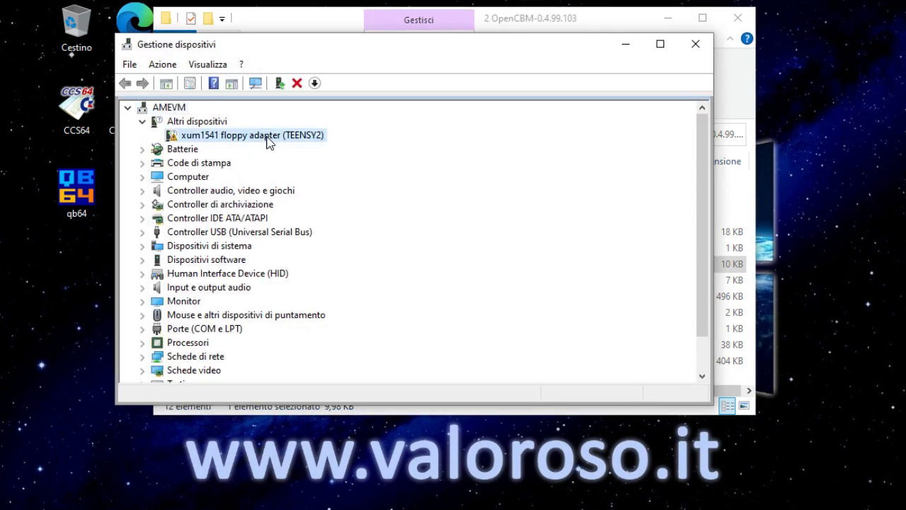
pyautogui.rightClick(269, 142)
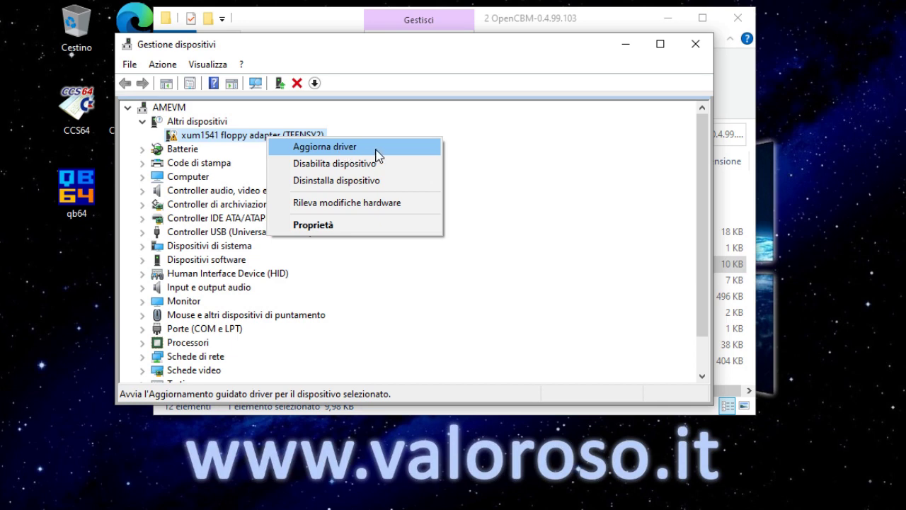
pyautogui.click(377, 155)
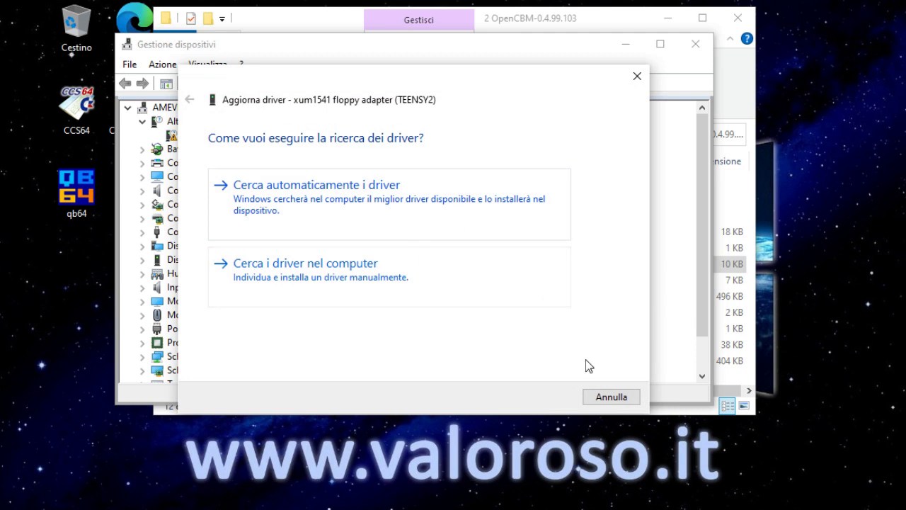
pyautogui.click(445, 217)
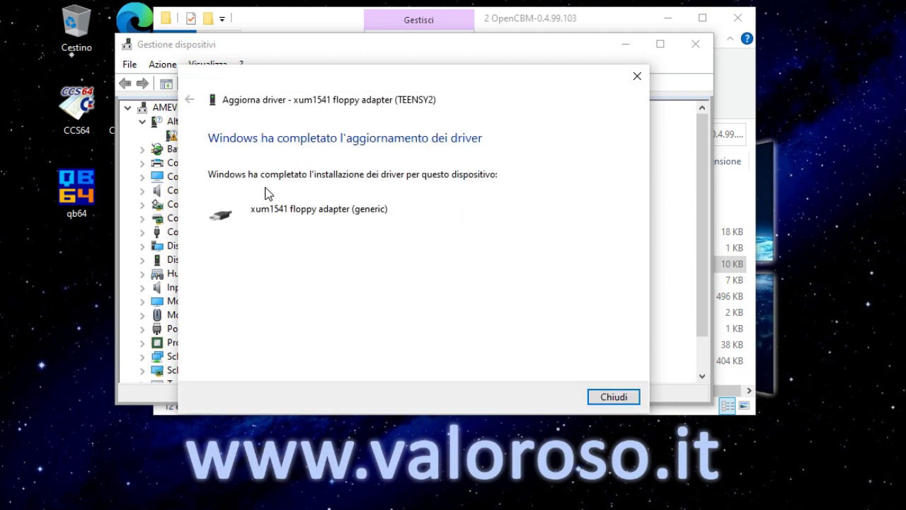
pyautogui.click(625, 399)
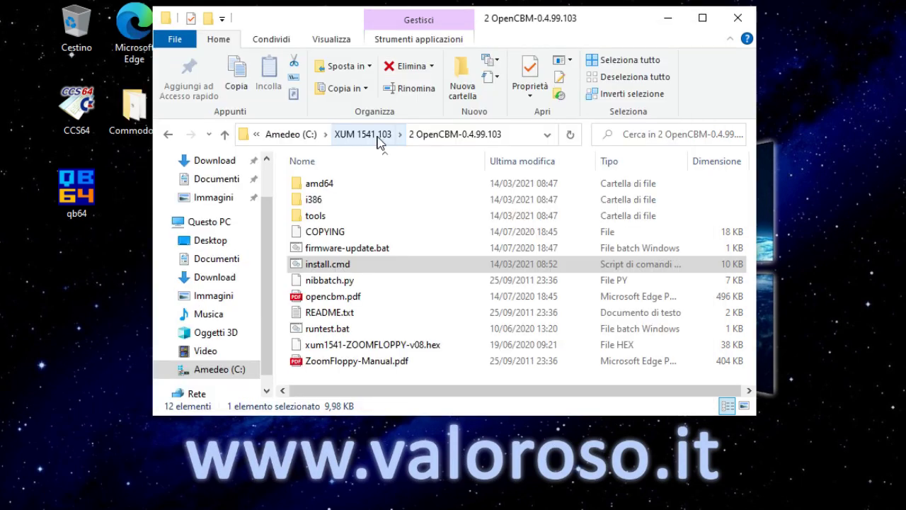
# Register ComDlg32.ocx with Registrator.exe from the 3 ComDlg32 folder and close the registrator.
pyautogui.click(378, 134)
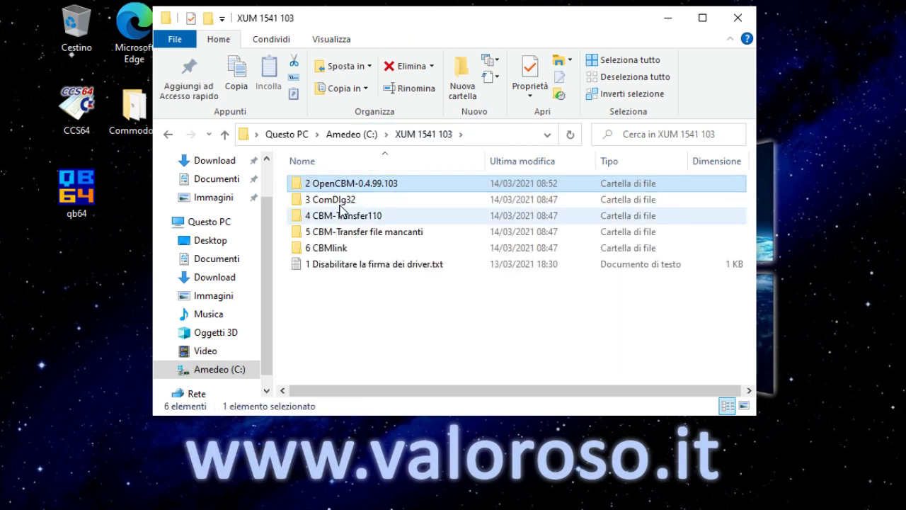
pyautogui.doubleClick(333, 201)
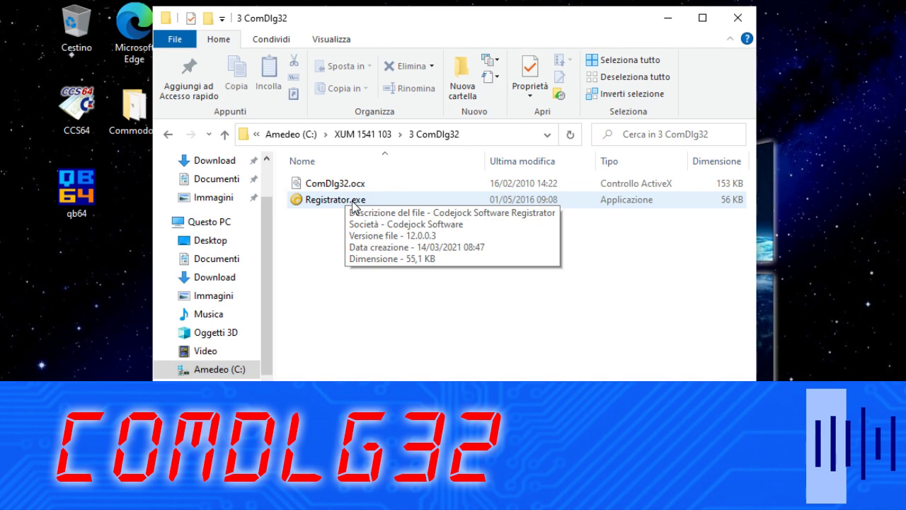
pyautogui.doubleClick(353, 204)
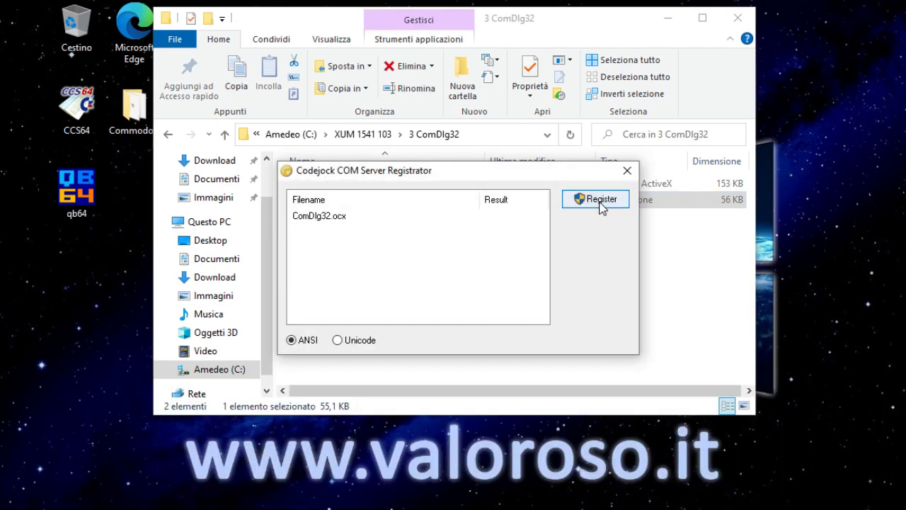
pyautogui.click(602, 201)
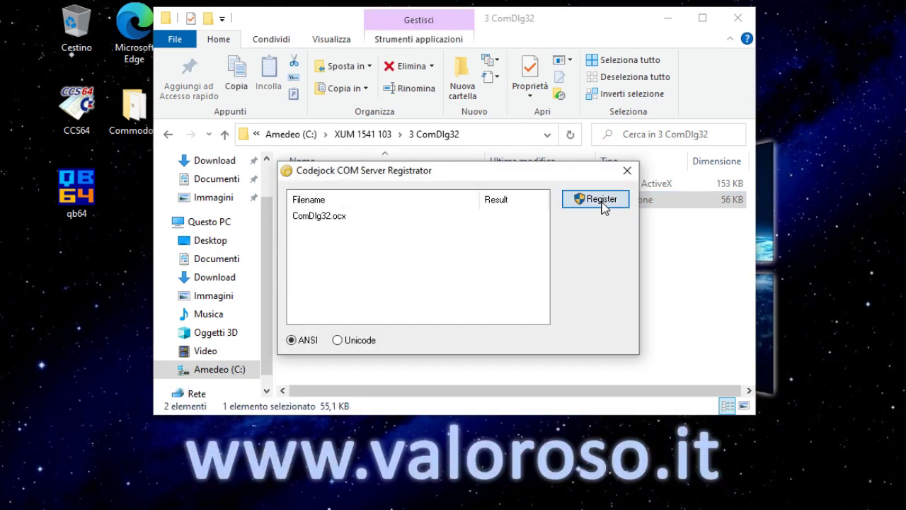
pyautogui.click(391, 371)
pyautogui.click(627, 171)
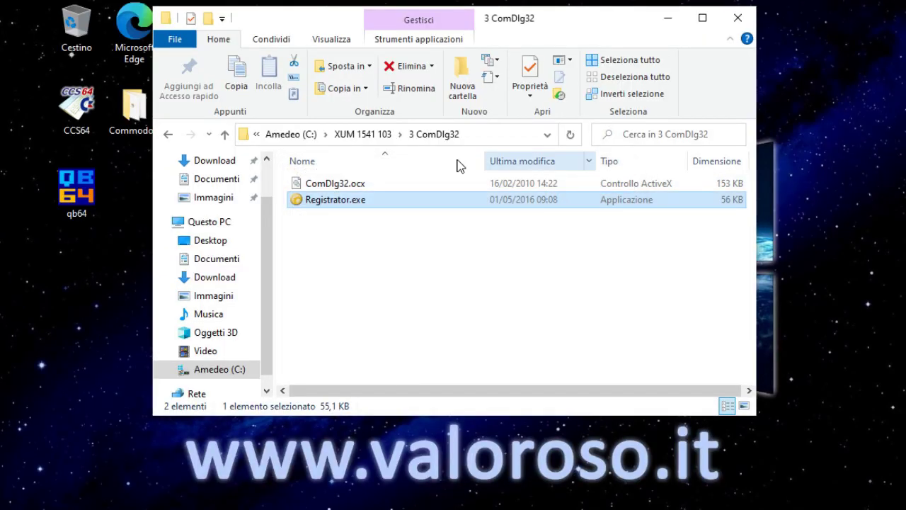
# Copy all files in the 4 CBM-Transfer110 folder, from CBMXfer.exe to tokens.dat.
pyautogui.click(386, 135)
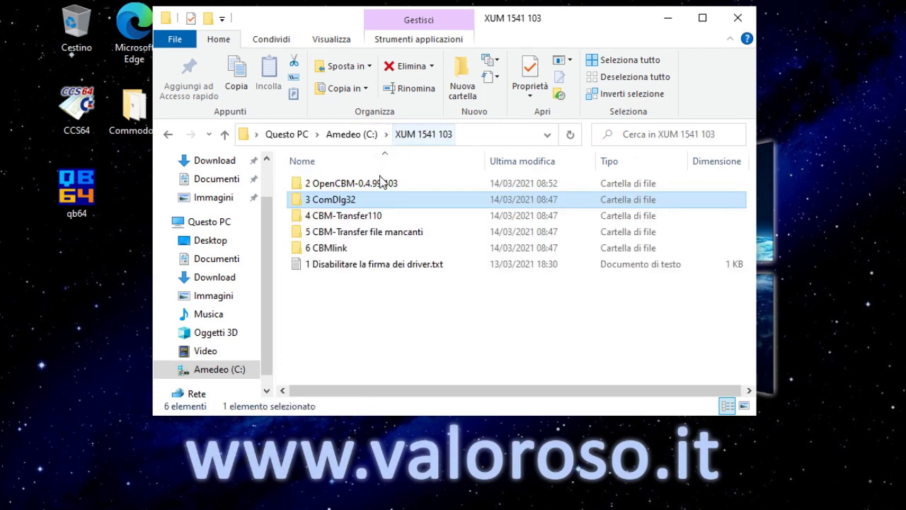
pyautogui.doubleClick(356, 224)
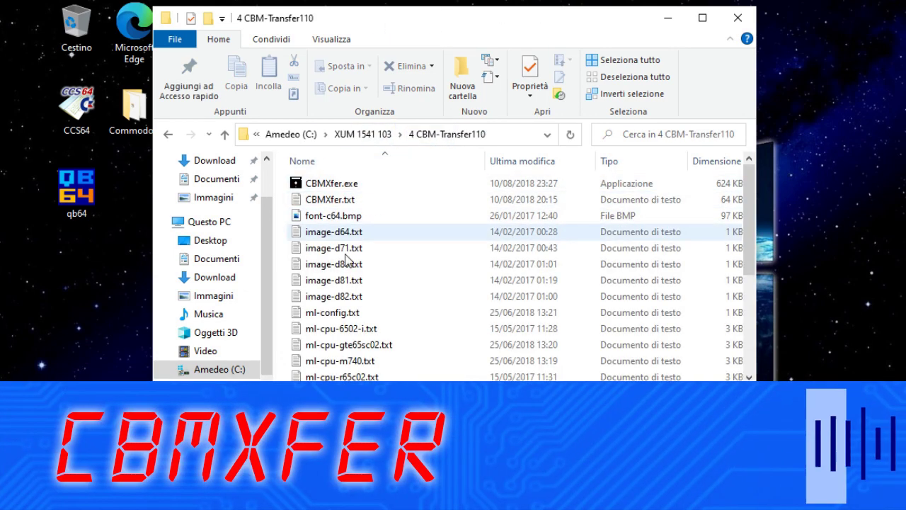
pyautogui.scroll(-4, 347, 259)
pyautogui.scroll(4, 340, 241)
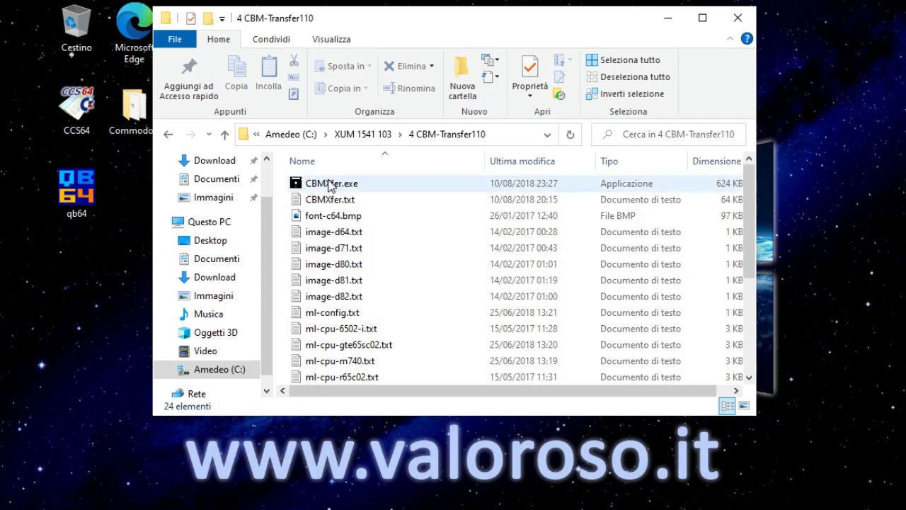
pyautogui.click(329, 184)
pyautogui.scroll(-4, 342, 298)
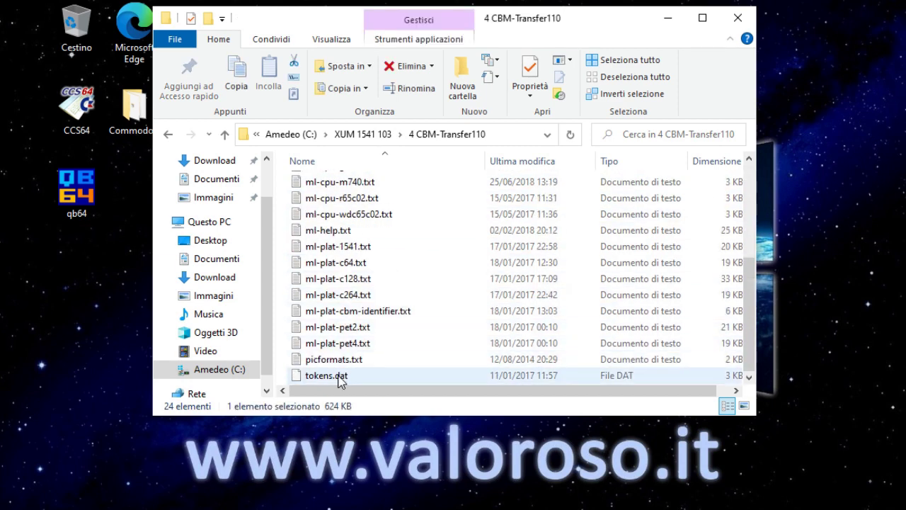
pyautogui.keyDown('shift'); pyautogui.click(338, 376); pyautogui.keyUp('shift')
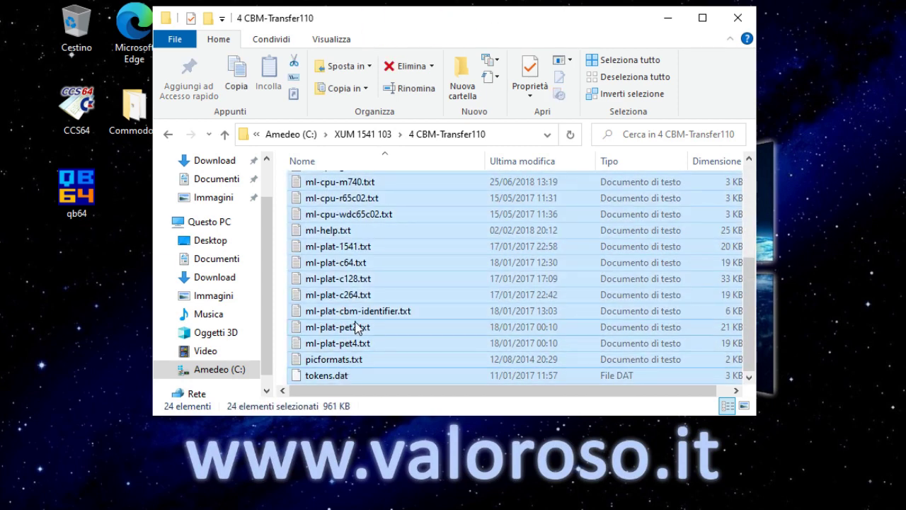
pyautogui.rightClick(439, 240)
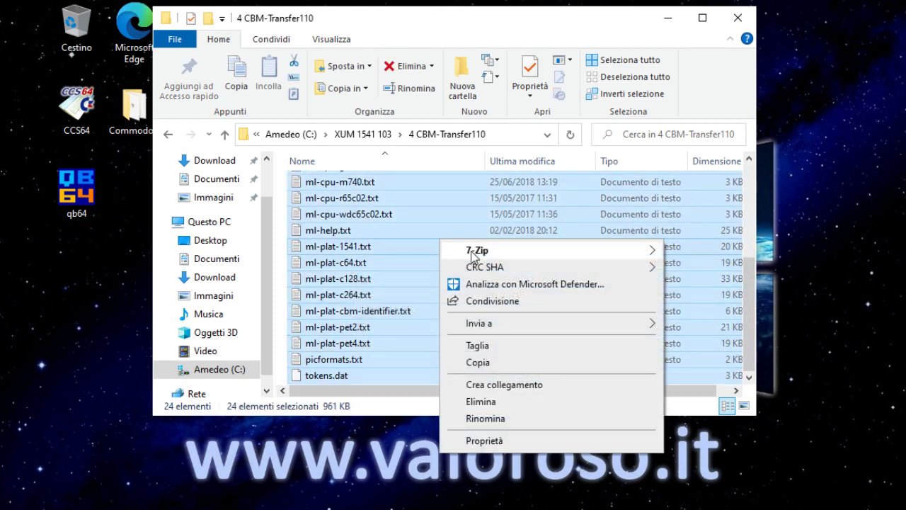
pyautogui.click(504, 365)
# Paste the copied CBM-Transfer files into C:\OpenCBM and return to the XUM 1541 103 folder window.
pyautogui.click(377, 472)
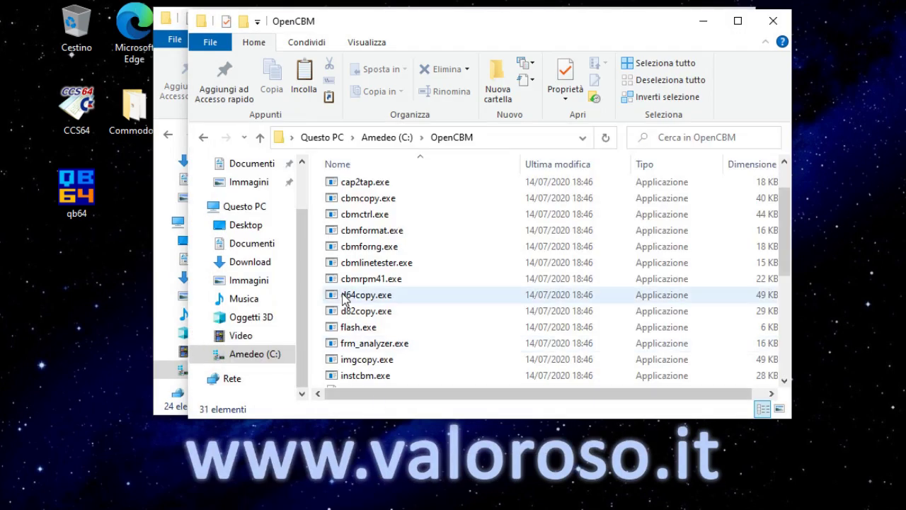
pyautogui.moveTo(485, 26); pyautogui.dragTo(517, 23)
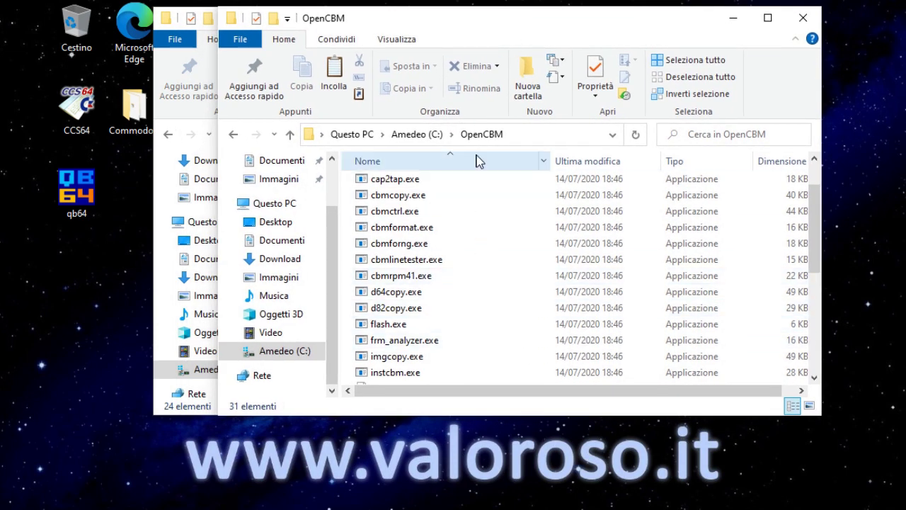
pyautogui.scroll(1, 480, 246)
pyautogui.scroll(-4, 475, 234)
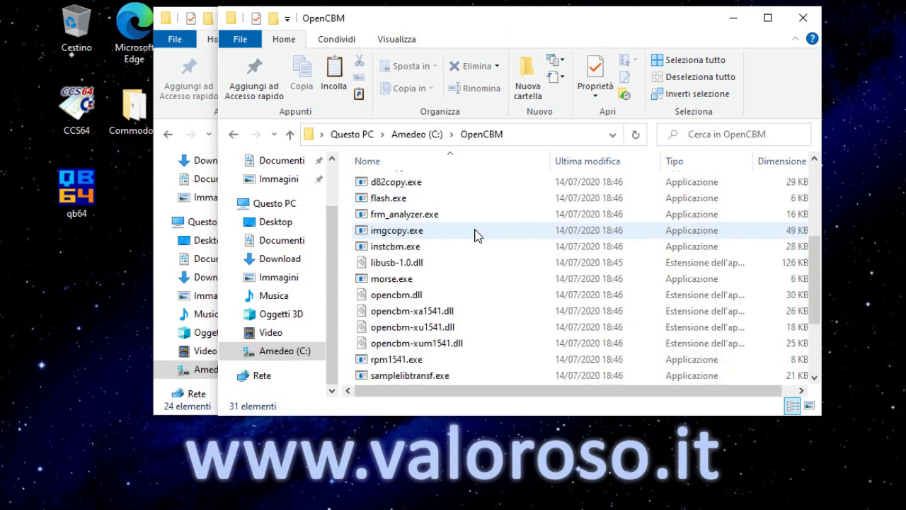
pyautogui.scroll(4, 475, 235)
pyautogui.rightClick(509, 268)
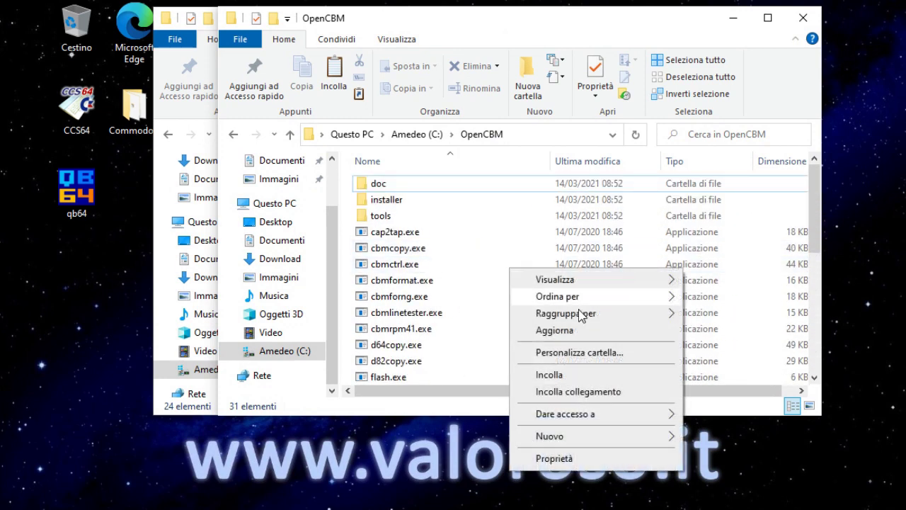
pyautogui.click(574, 376)
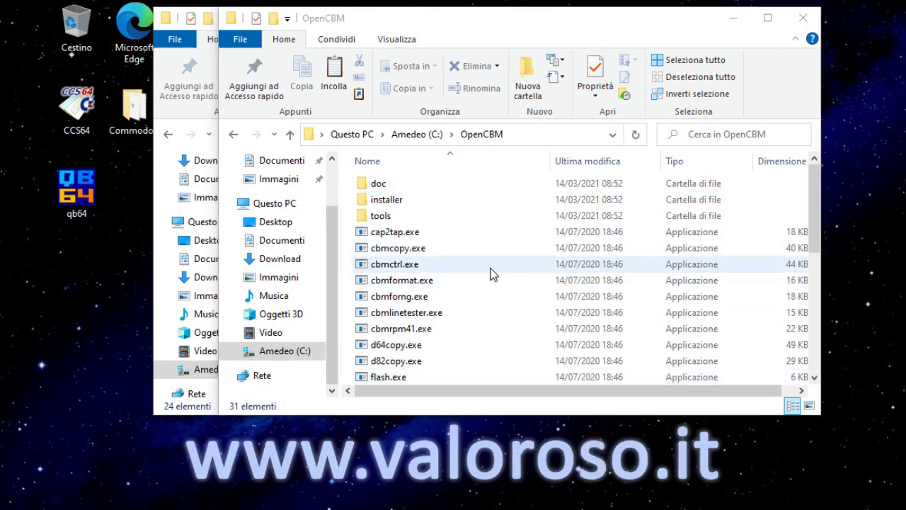
pyautogui.scroll(4, 432, 237)
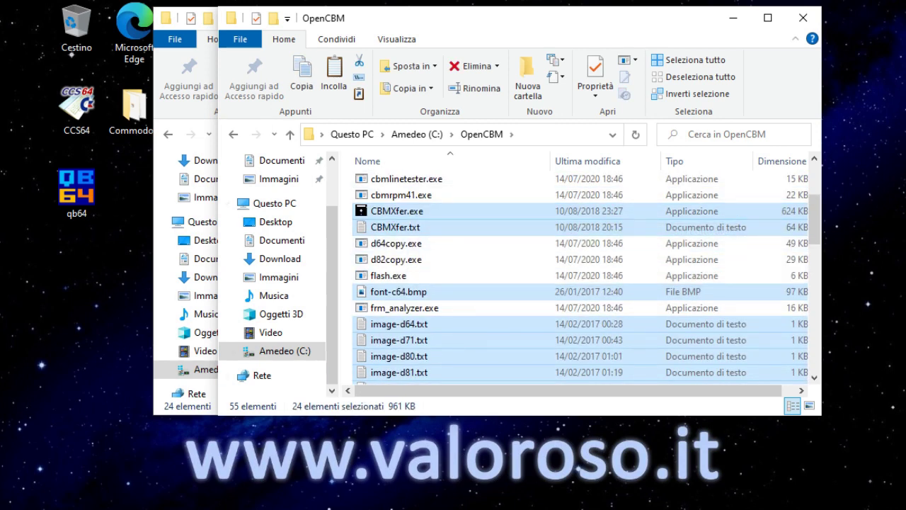
pyautogui.hotkey('alt', 'Tab')
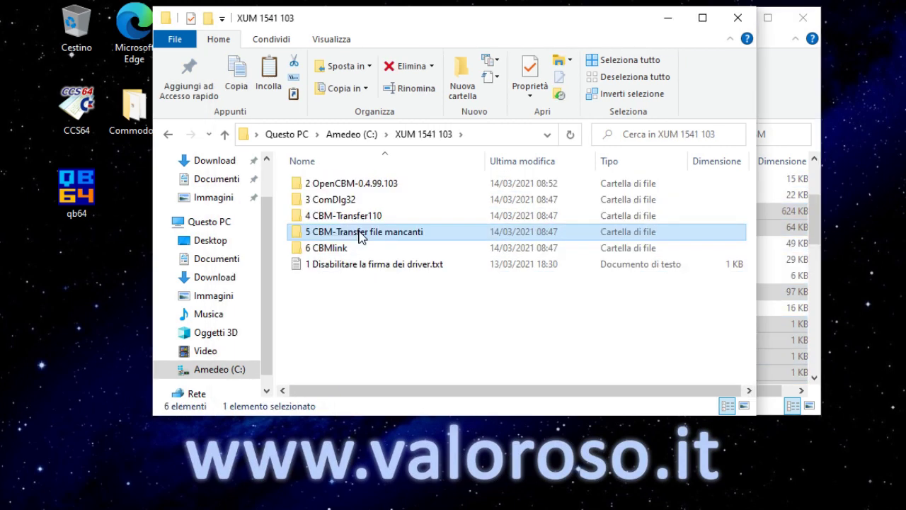
# Examine CBMXfer.CAB in the 5 CBM-Transfer file mancanti folder for c1541.exe, nibconv.exe, nibread.exe and nibwrite.exe, and return to that folder.
pyautogui.doubleClick(440, 237)
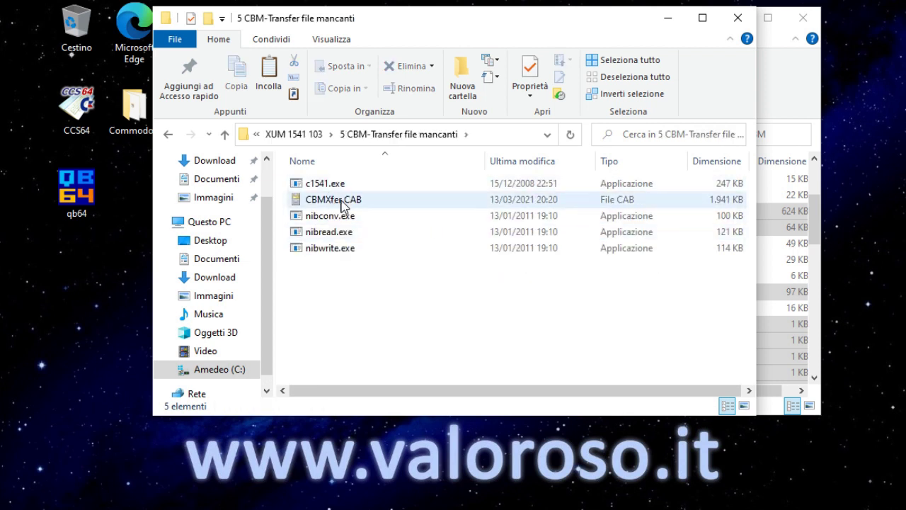
pyautogui.click(352, 204)
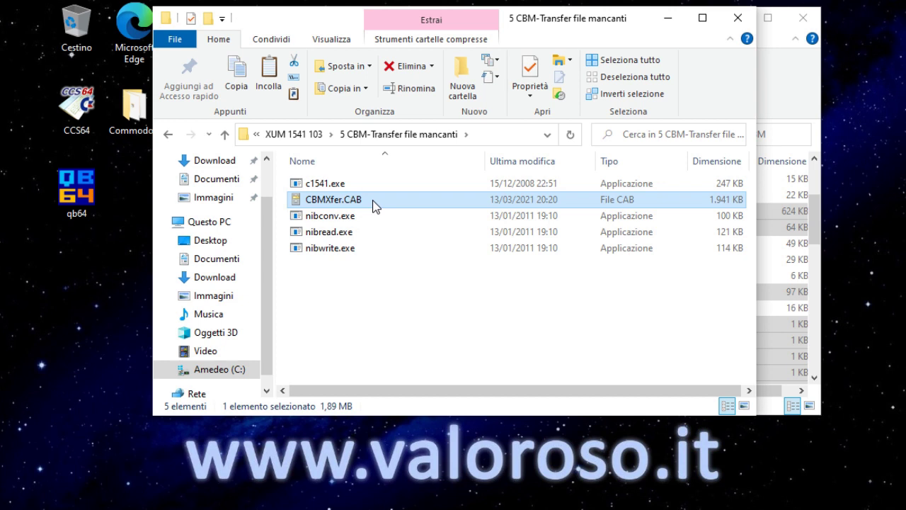
pyautogui.doubleClick(374, 205)
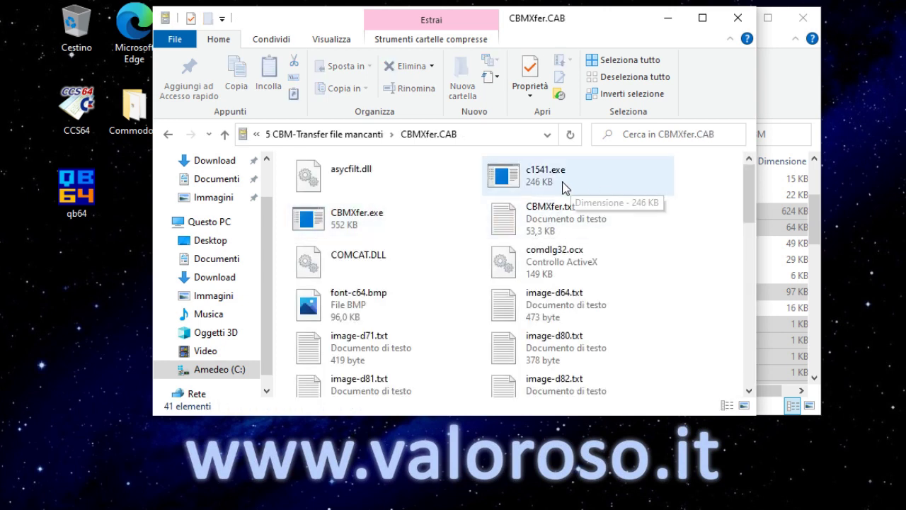
pyautogui.click(595, 184)
pyautogui.scroll(-10, 574, 262)
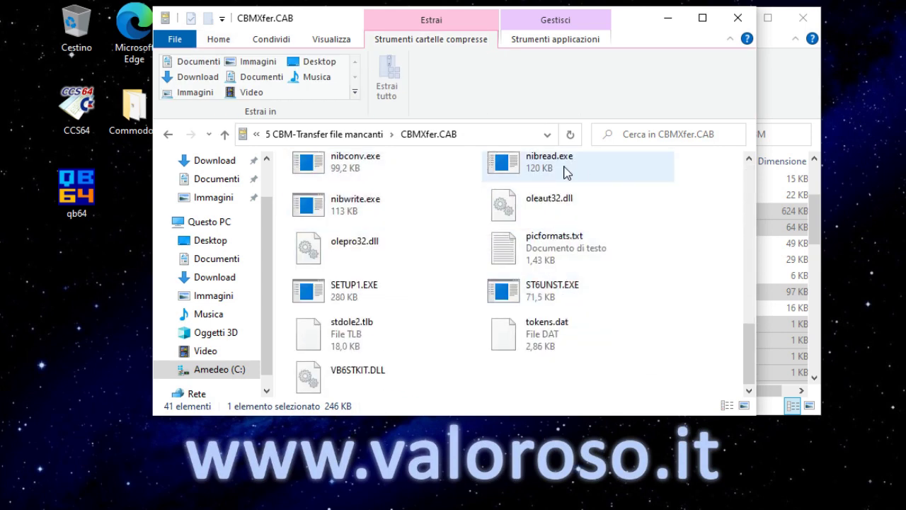
pyautogui.click(516, 164)
pyautogui.click(386, 181)
pyautogui.click(378, 217)
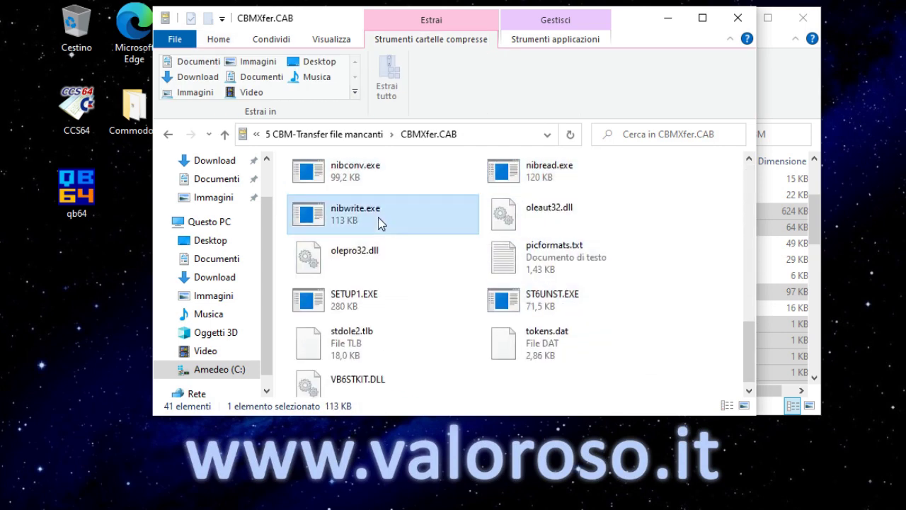
pyautogui.click(379, 136)
# Copy c1541.exe, nibconv.exe, nibread.exe and nibwrite.exe from the 5 CBM-Transfer file mancanti folder, leaving out CBMXfer.CAB.
pyautogui.click(344, 185)
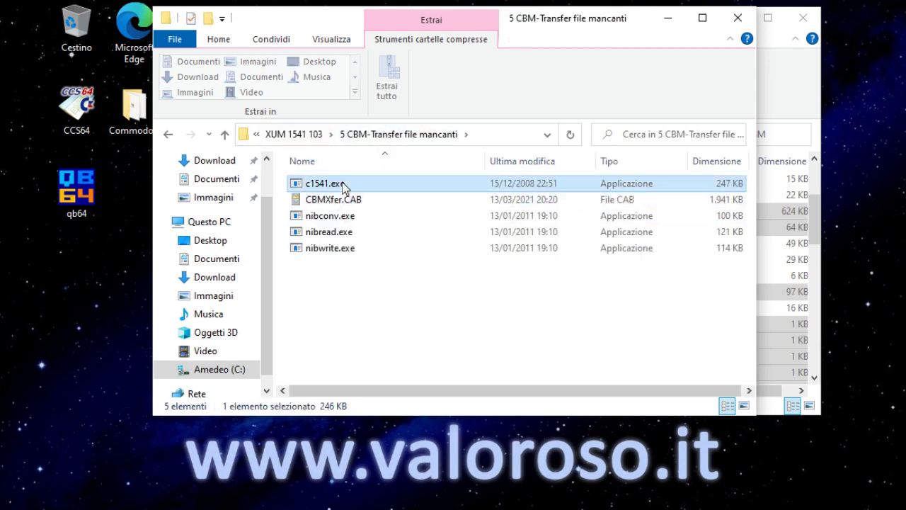
pyautogui.keyDown('ctrl'); pyautogui.click(344, 217); pyautogui.keyUp('ctrl')
pyautogui.keyDown('ctrl'); pyautogui.click(345, 233); pyautogui.keyUp('ctrl')
pyautogui.keyDown('ctrl'); pyautogui.click(348, 250); pyautogui.keyUp('ctrl')
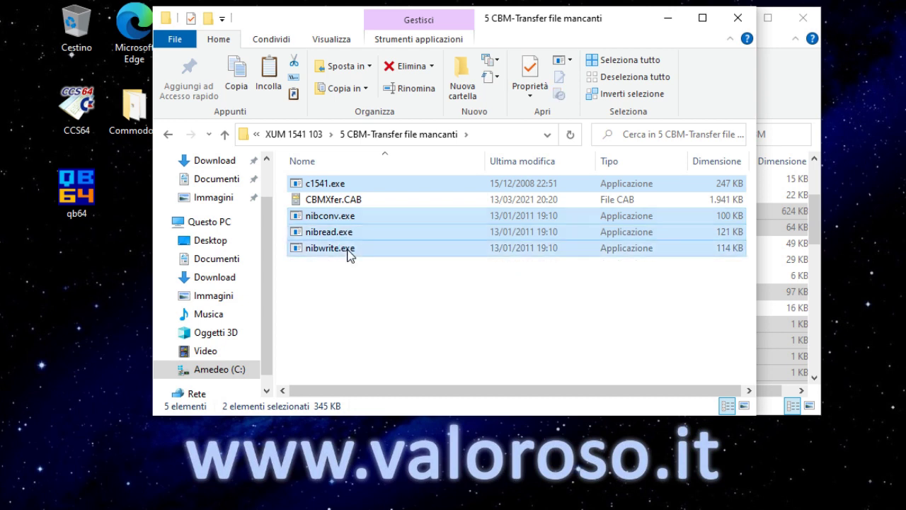
pyautogui.rightClick(449, 220)
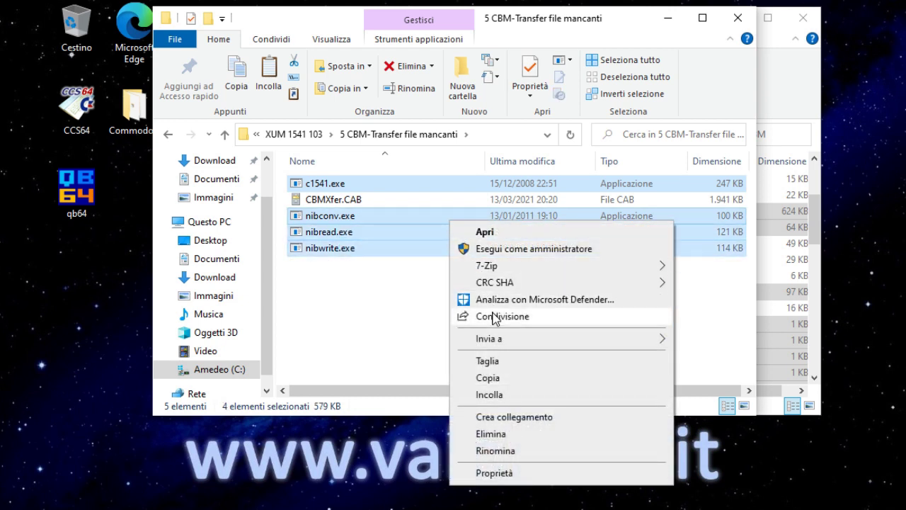
pyautogui.click(489, 378)
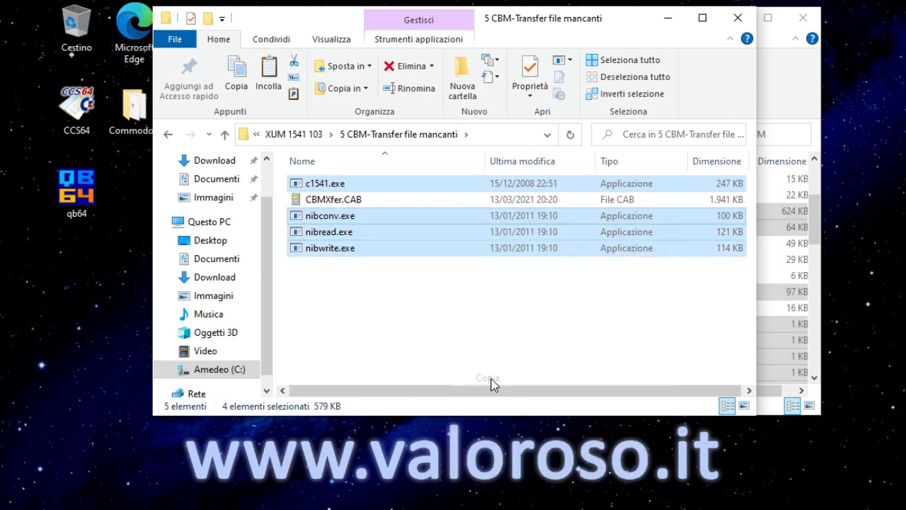
# Paste the four copied executables into C:\OpenCBM.
pyautogui.click(816, 231)
pyautogui.click(559, 243)
pyautogui.rightClick(565, 243)
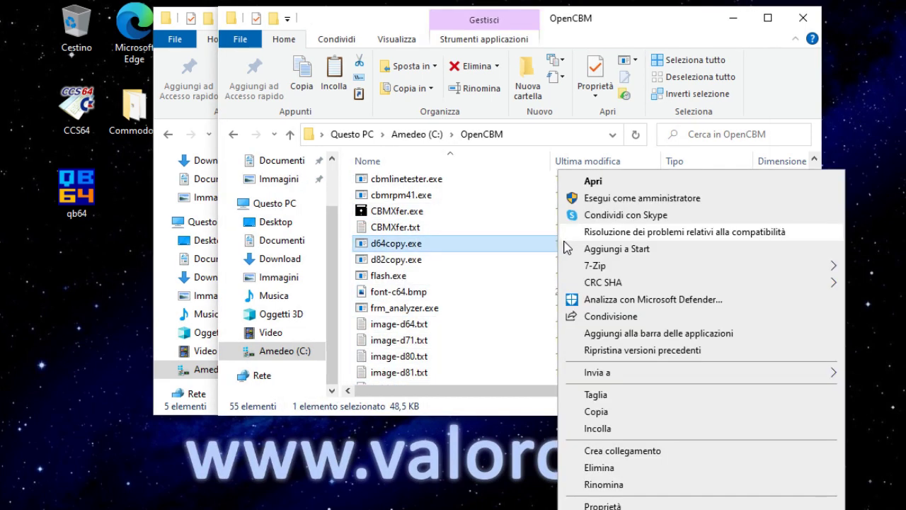
pyautogui.click(602, 429)
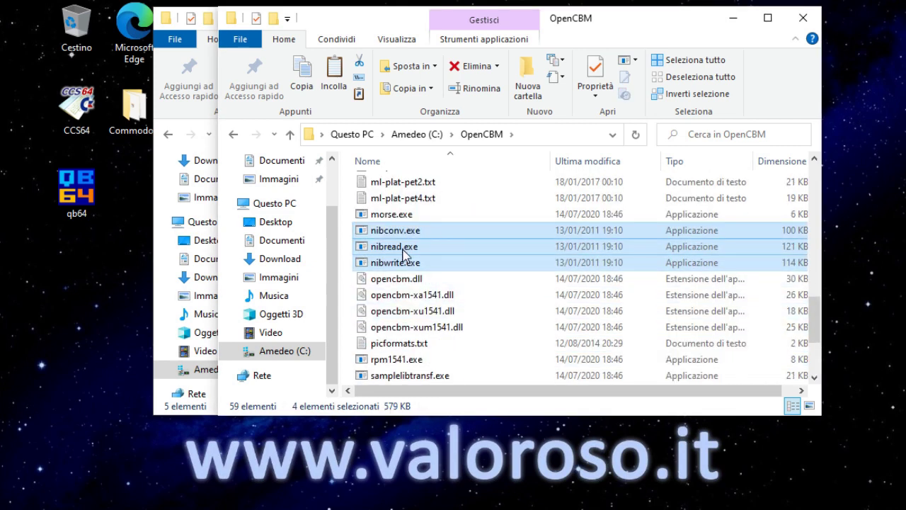
# Copy cbmlink.exe from the 6 CBMlink folder in XUM 1541 103.
pyautogui.hotkey('alt', 'Tab')
pyautogui.doubleClick(323, 253)
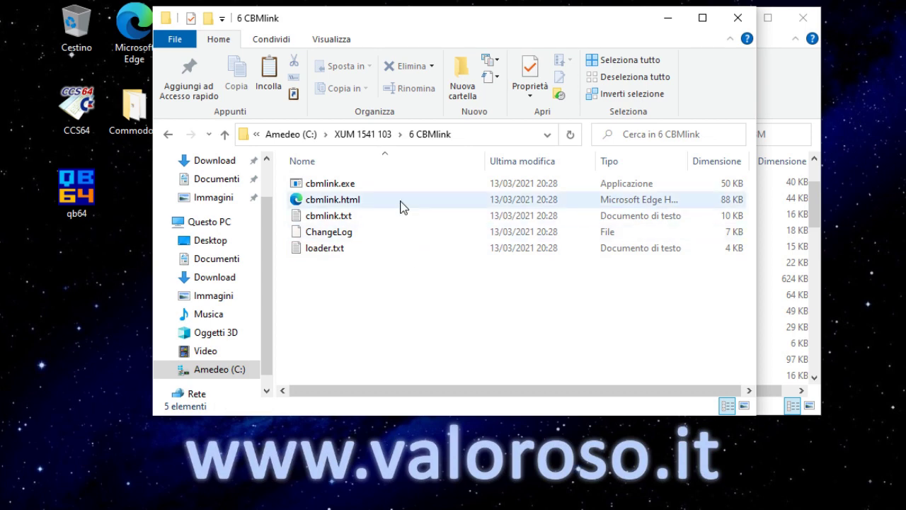
pyautogui.click(338, 185)
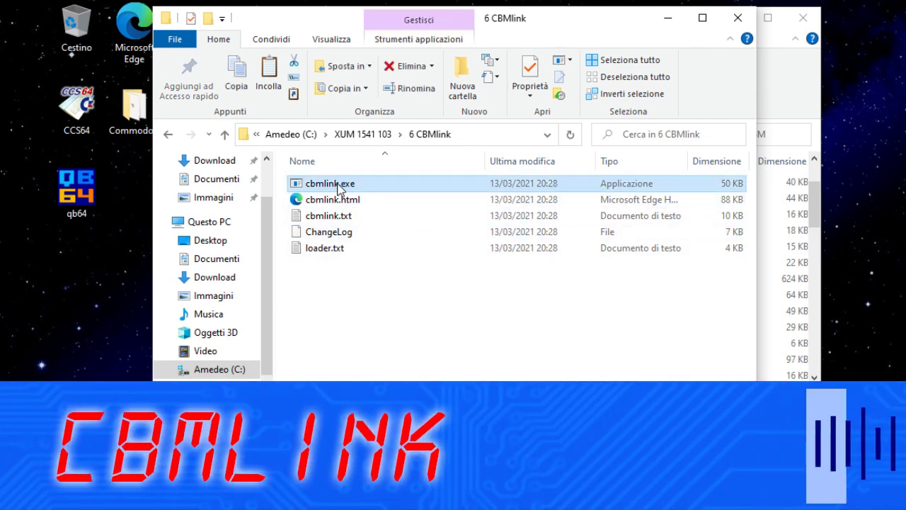
pyautogui.rightClick(338, 185)
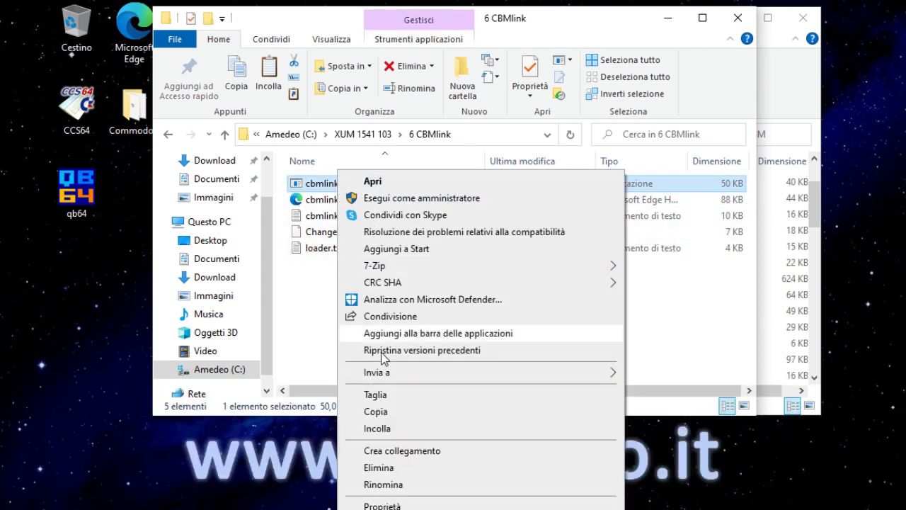
pyautogui.click(391, 411)
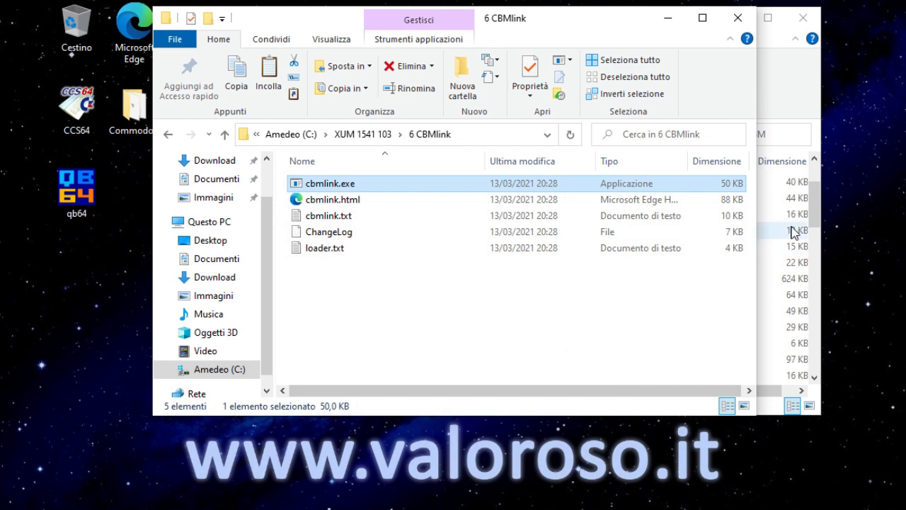
# Paste cbmlink.exe into C:\OpenCBM.
pyautogui.click(817, 214)
pyautogui.rightClick(443, 244)
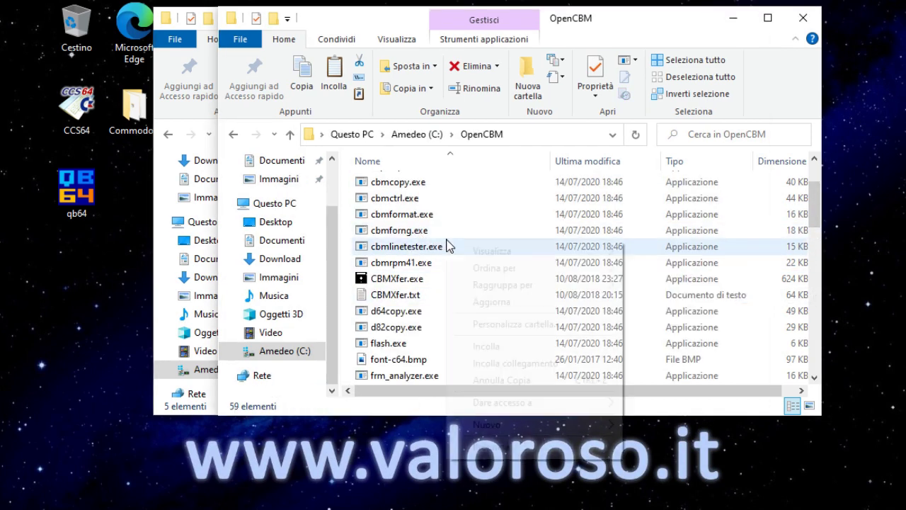
pyautogui.click(441, 347)
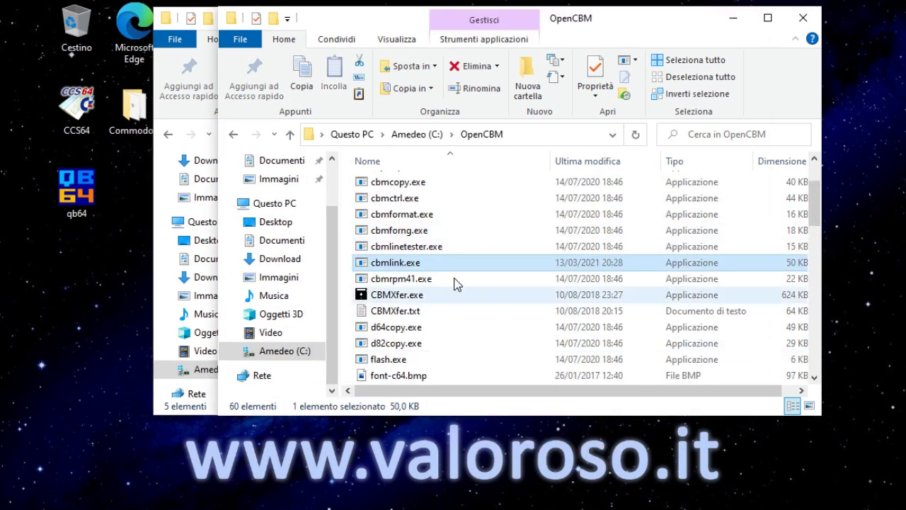
# Create a desktop shortcut to CBMXfer.exe from C:\OpenCBM and place it beside the qb64 icon.
pyautogui.click(407, 300)
pyautogui.rightClick(407, 300)
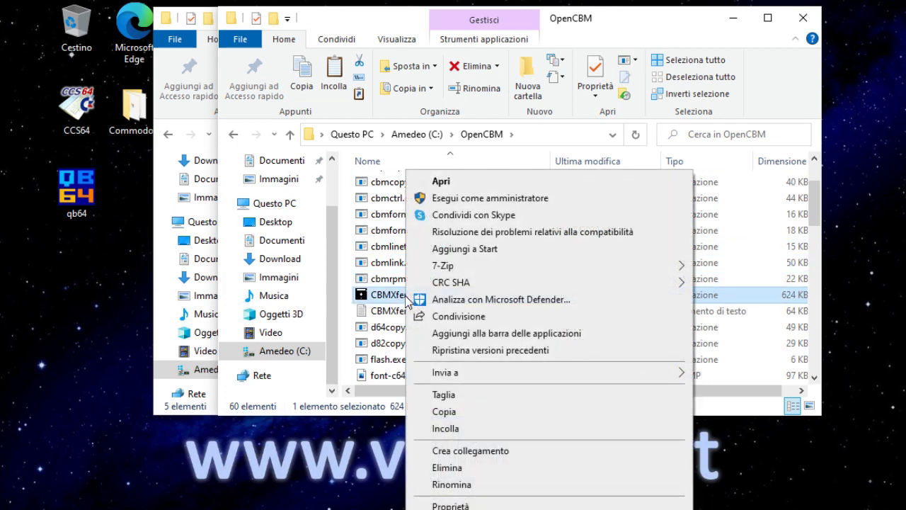
pyautogui.moveTo(582, 375)
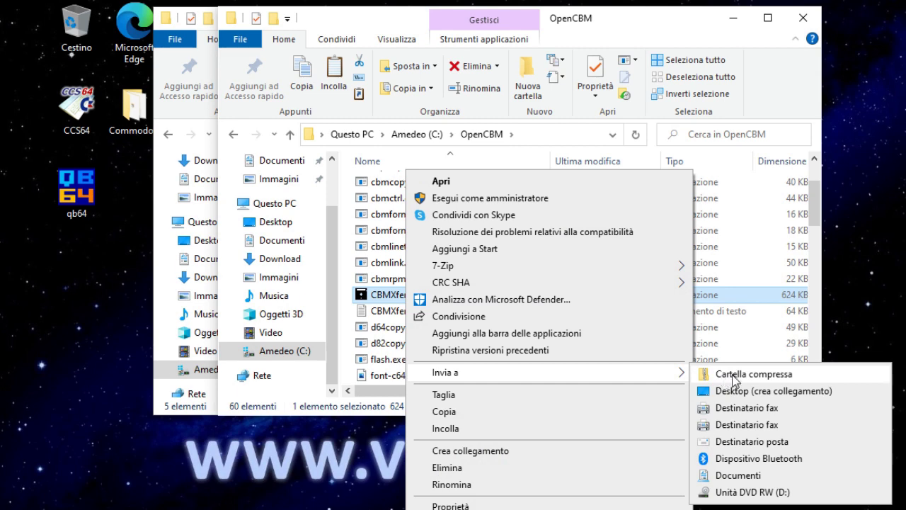
pyautogui.click(773, 391)
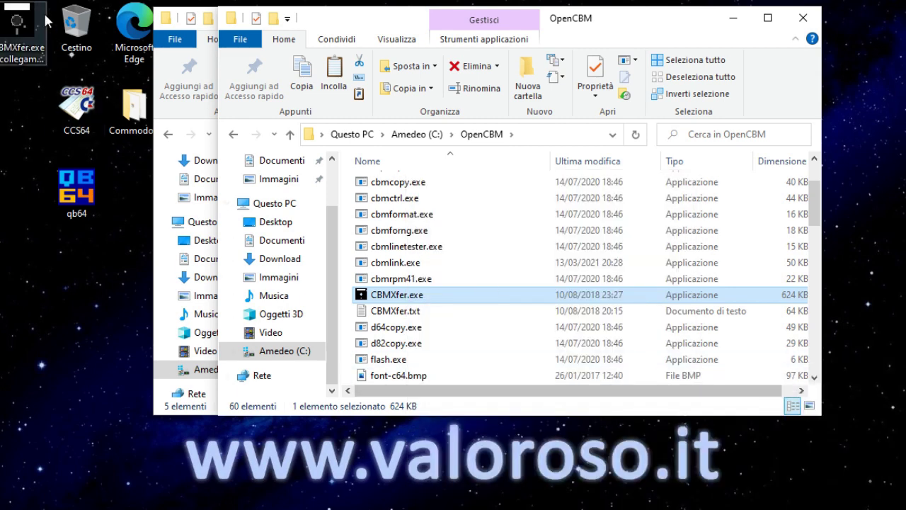
pyautogui.moveTo(21, 28); pyautogui.dragTo(133, 171)
# Minimize both folder windows and rename the new desktop shortcut to CBMXfer.
pyautogui.click(734, 23)
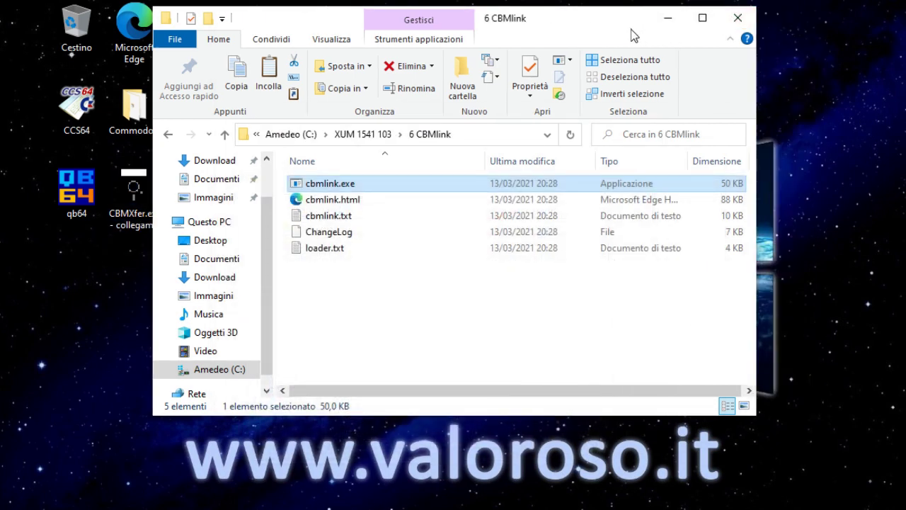
pyautogui.click(670, 22)
pyautogui.click(128, 219)
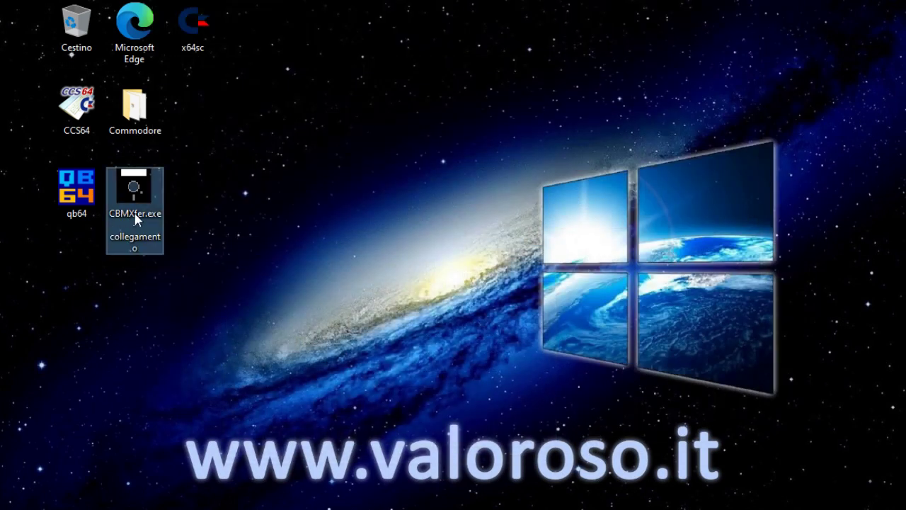
pyautogui.click(136, 220)
pyautogui.moveTo(146, 214); pyautogui.dragTo(201, 260)
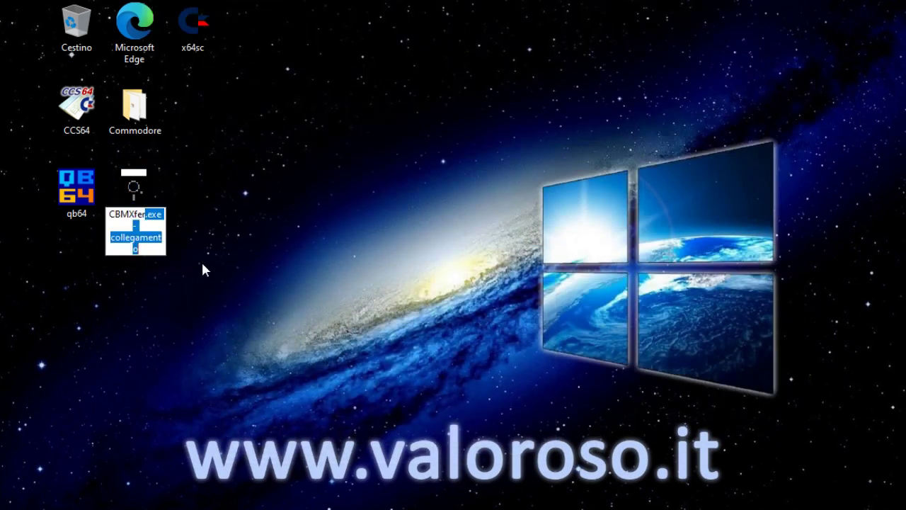
pyautogui.press('Delete')
pyautogui.press('Return')
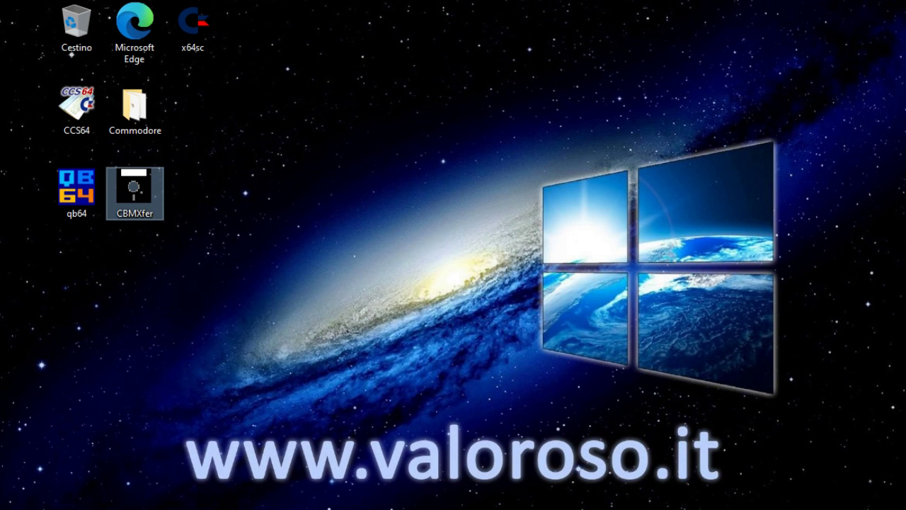
# Launch CBMXfer from the desktop, let it run despite the SmartScreen block, and accept the default CBM-Transfer options.
pyautogui.doubleClick(141, 186)
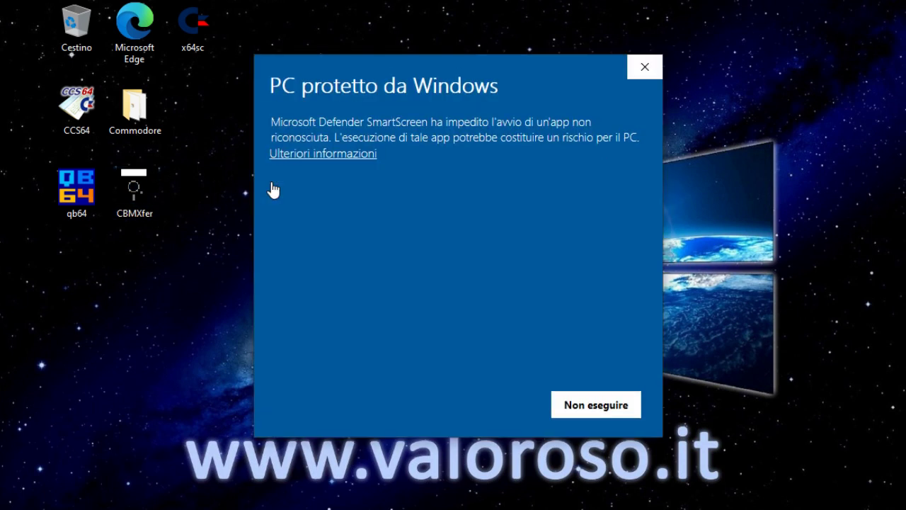
pyautogui.click(347, 154)
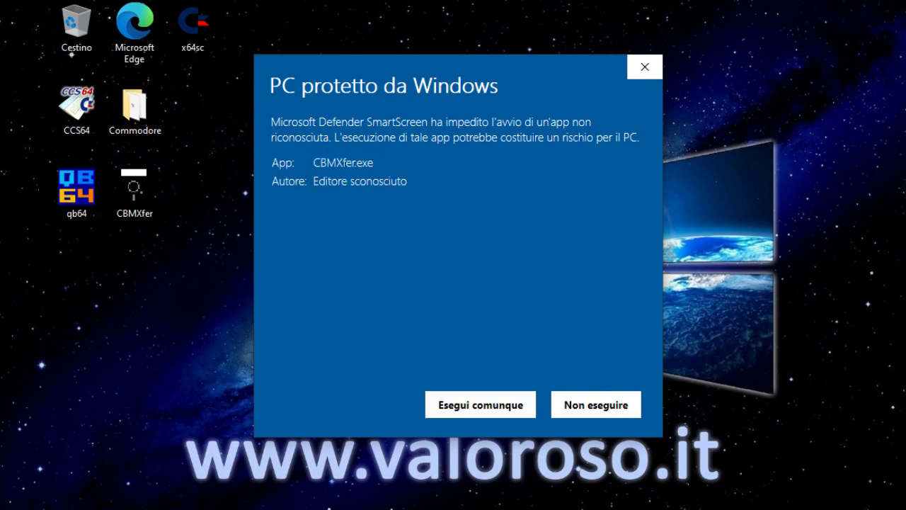
pyautogui.click(475, 411)
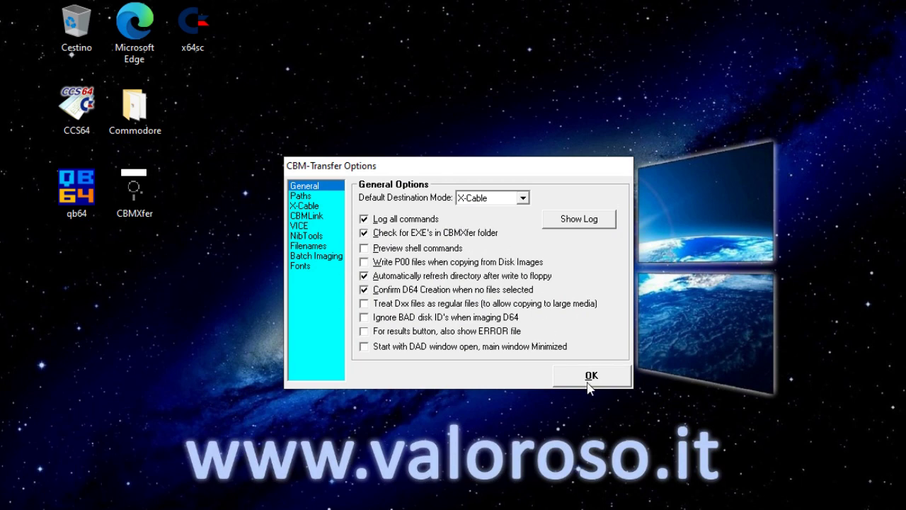
pyautogui.click(588, 381)
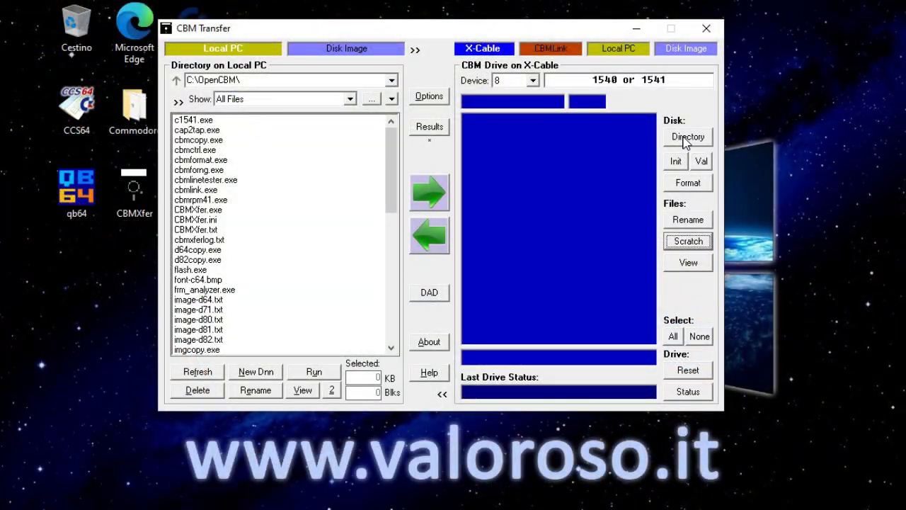
# Read the directory of the floppy in X-Cable device 8 with CBM Transfer.
pyautogui.click(684, 138)
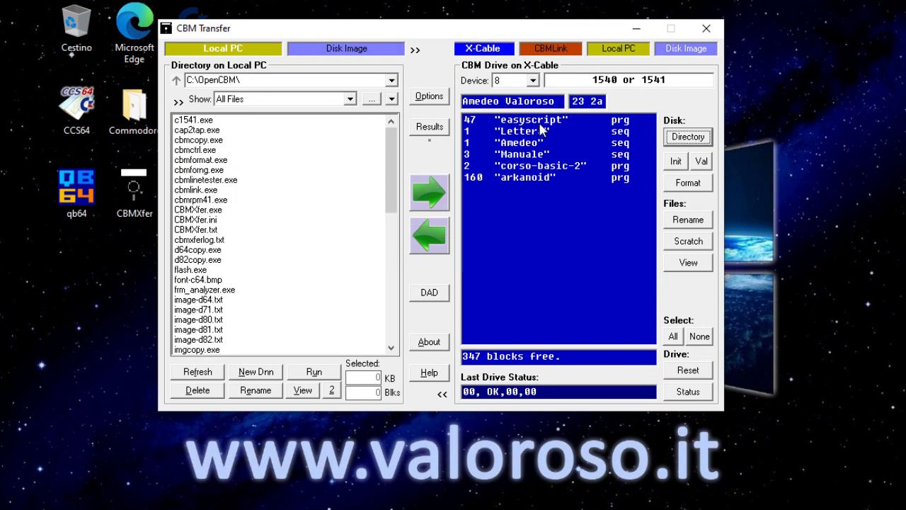
pyautogui.click(540, 124)
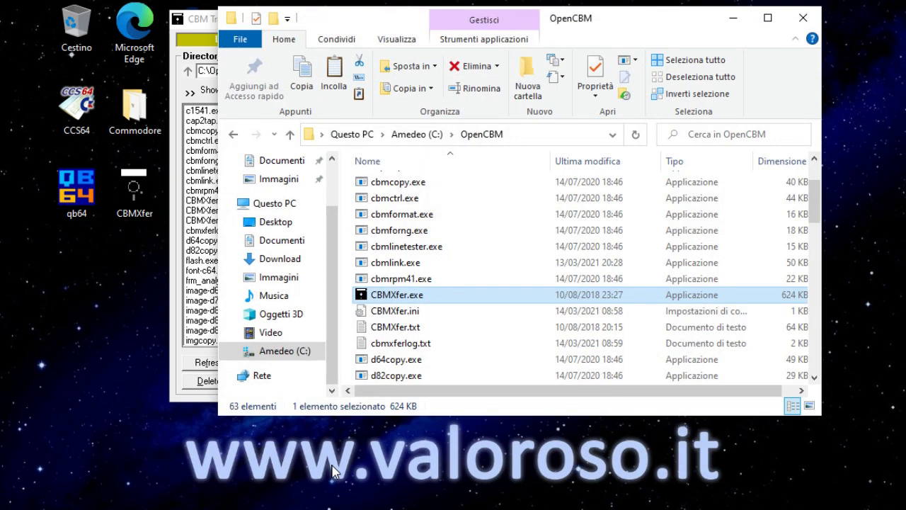
# Create a new folder named "OpenCBM files" in the root of drive C:.
pyautogui.click(419, 135)
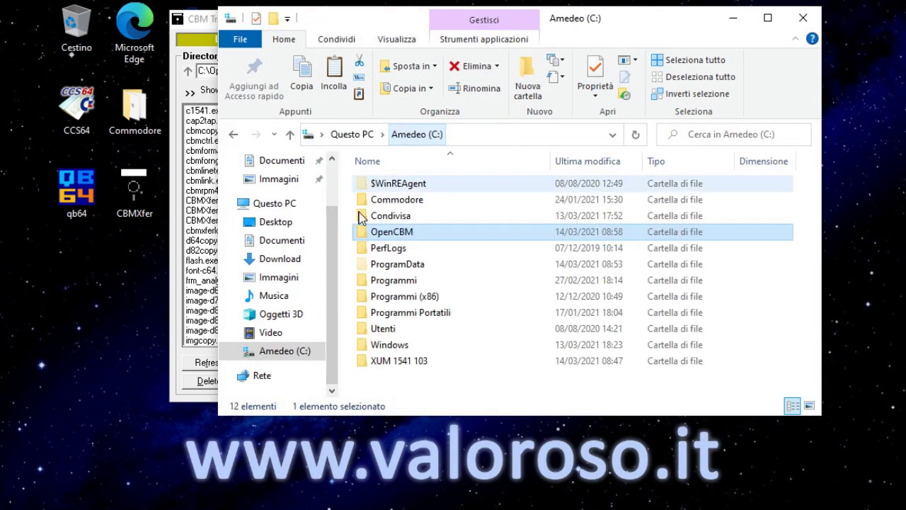
pyautogui.rightClick(452, 376)
pyautogui.moveTo(528, 341)
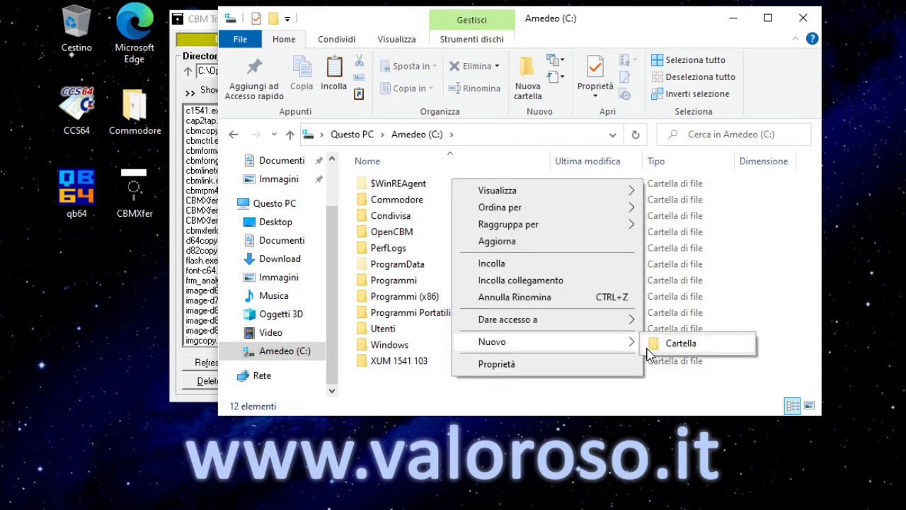
pyautogui.click(669, 344)
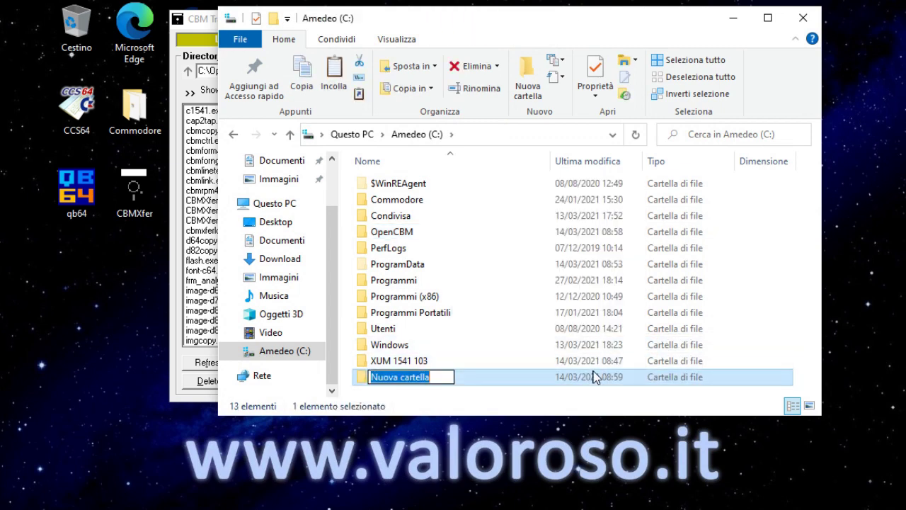
pyautogui.write('OpenCBM')
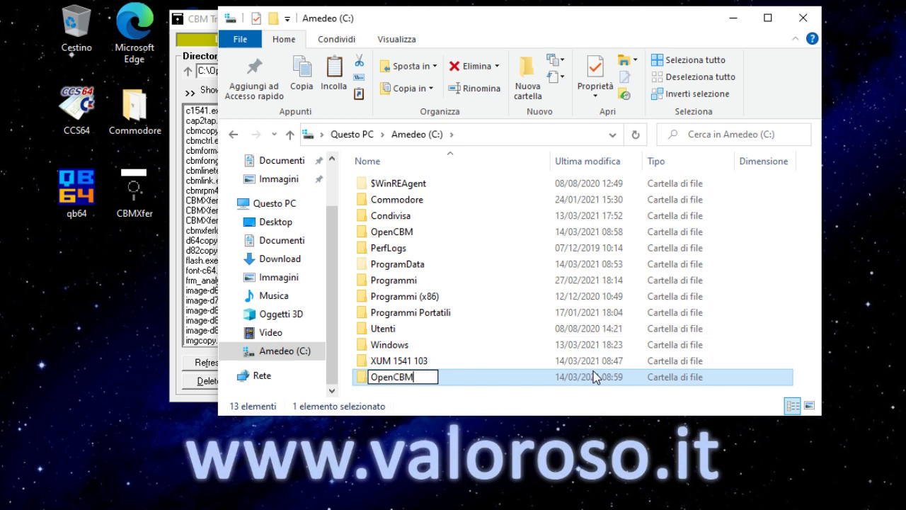
pyautogui.write(' files')
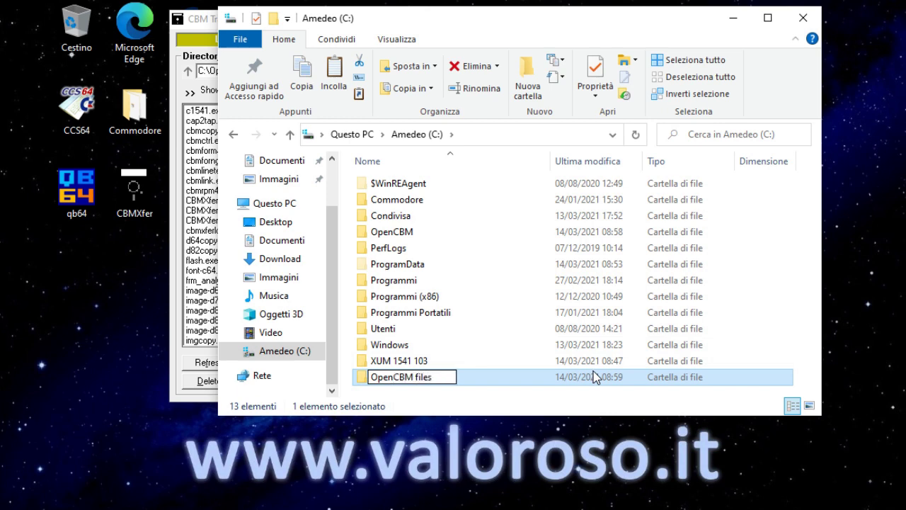
pyautogui.press('Return')
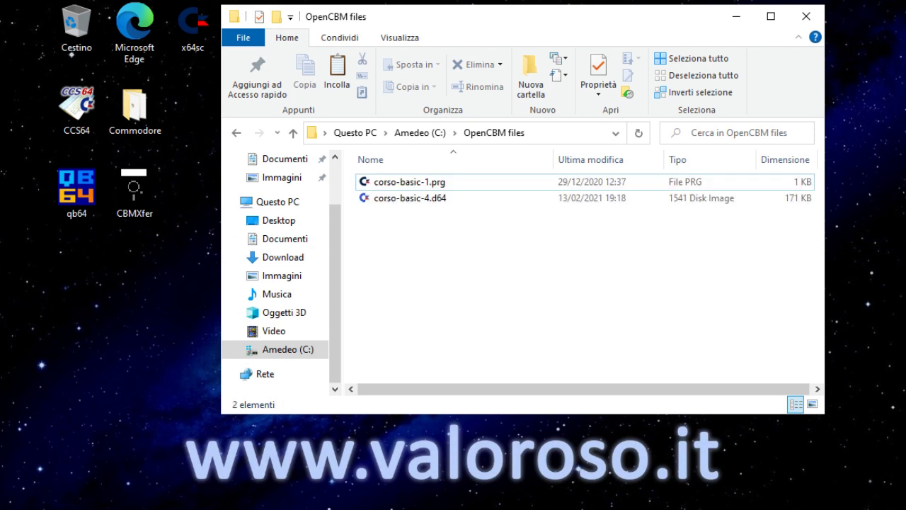
# Launch CBMXfer from the desktop and read the directory of the floppy in X-Cable device 8.
pyautogui.click(148, 197)
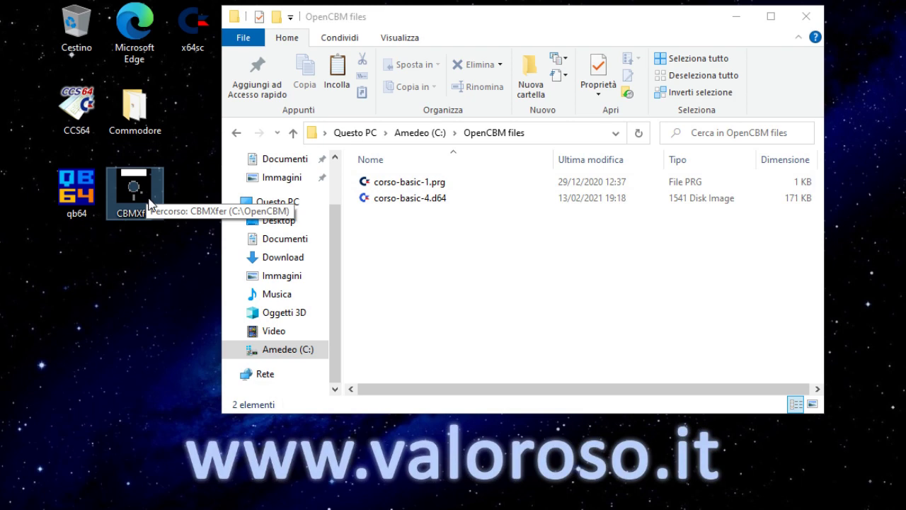
pyautogui.doubleClick(148, 198)
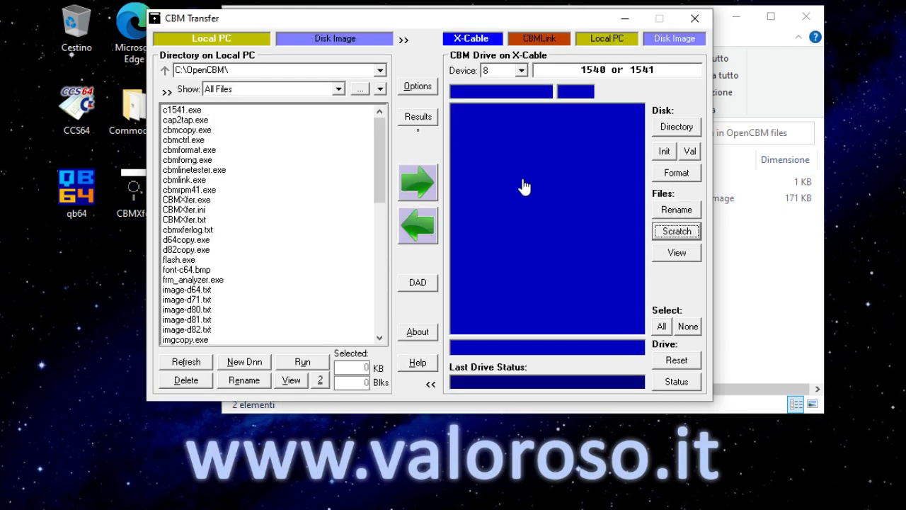
pyautogui.click(674, 128)
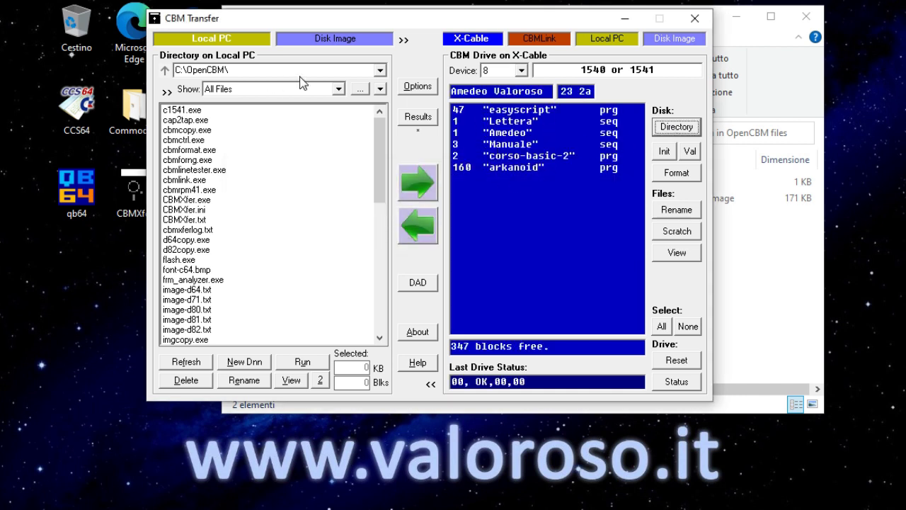
# Set the local PC source path to C:\OpenCBM files.
pyautogui.click(361, 89)
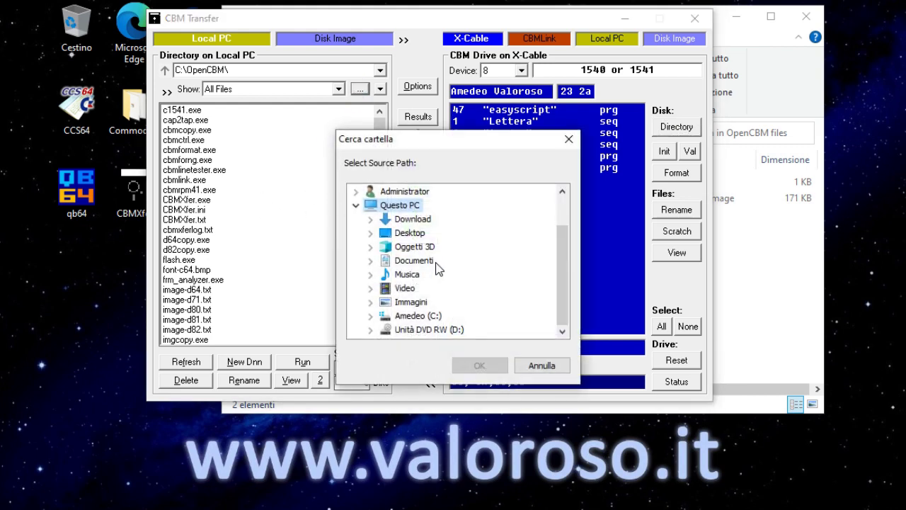
pyautogui.click(370, 316)
pyautogui.scroll(-2, 384, 288)
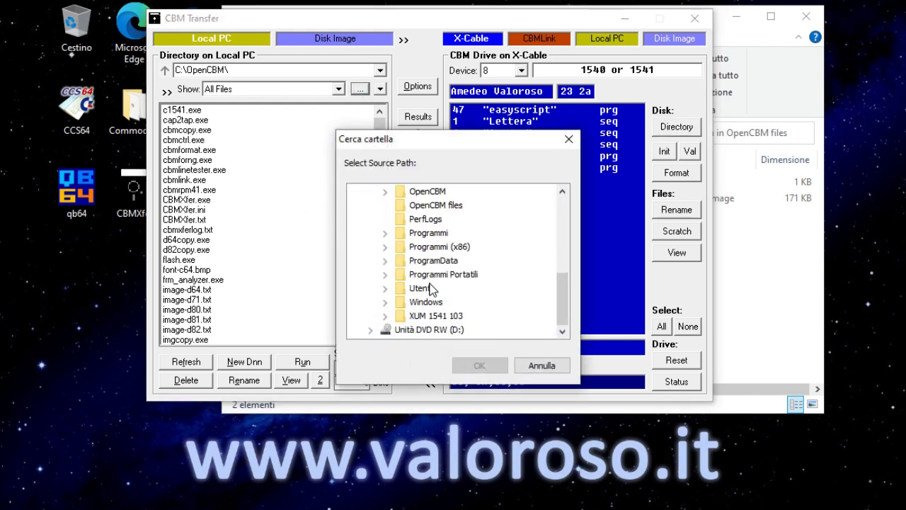
pyautogui.click(442, 206)
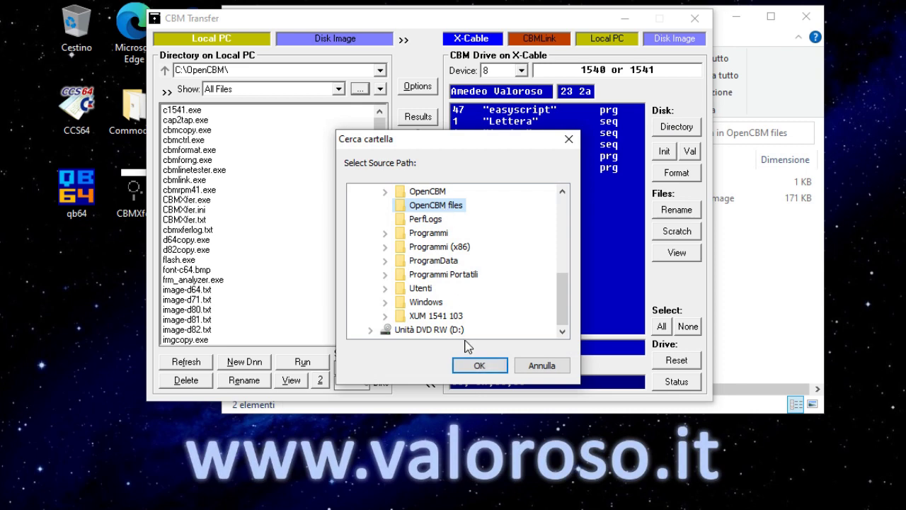
pyautogui.click(474, 365)
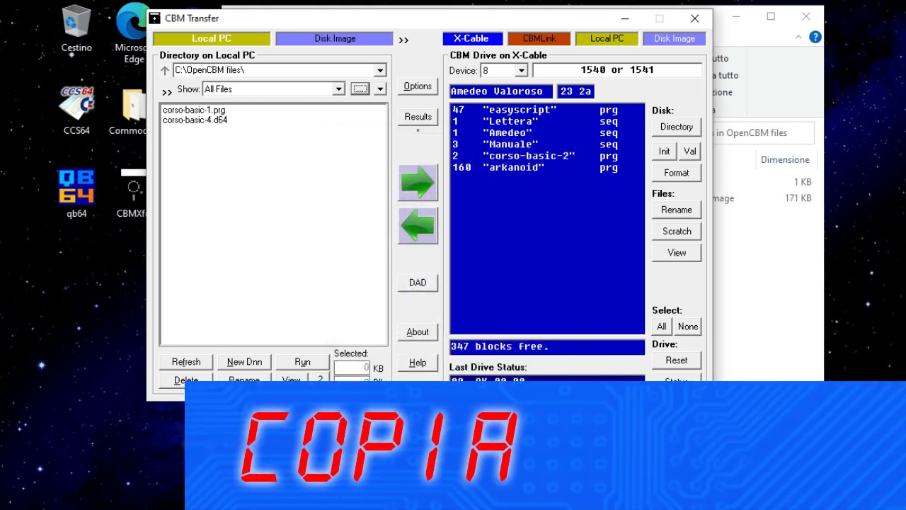
# Copy the easyscript program from the floppy to the local PC folder and select the copied easyscript.prg.
pyautogui.click(531, 111)
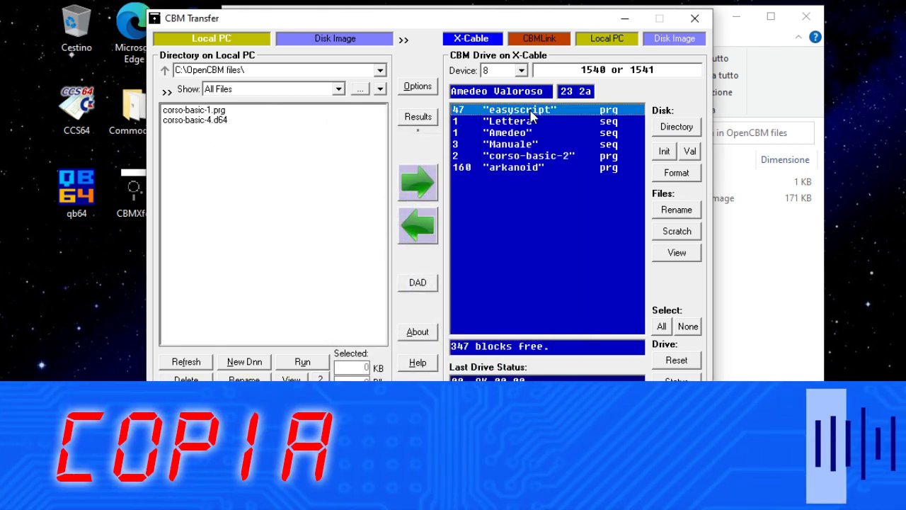
pyautogui.click(417, 234)
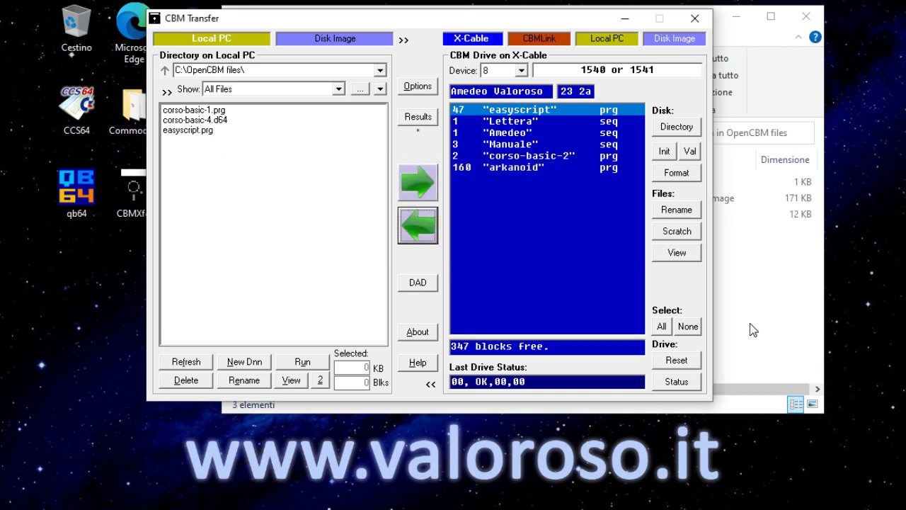
pyautogui.click(199, 132)
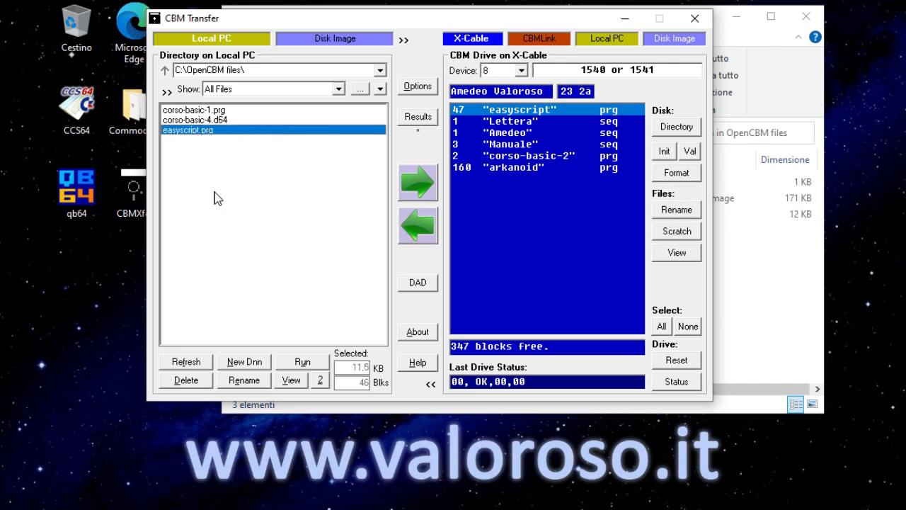
# Switch to the OpenCBM files folder in File Explorer and run easyscript.prg in the VICE emulator.
pyautogui.click(758, 267)
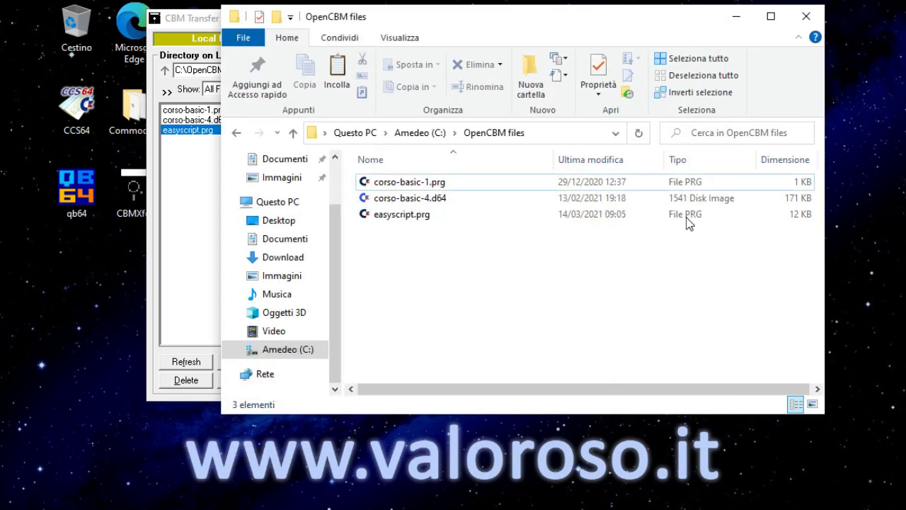
pyautogui.click(476, 215)
pyautogui.doubleClick(476, 215)
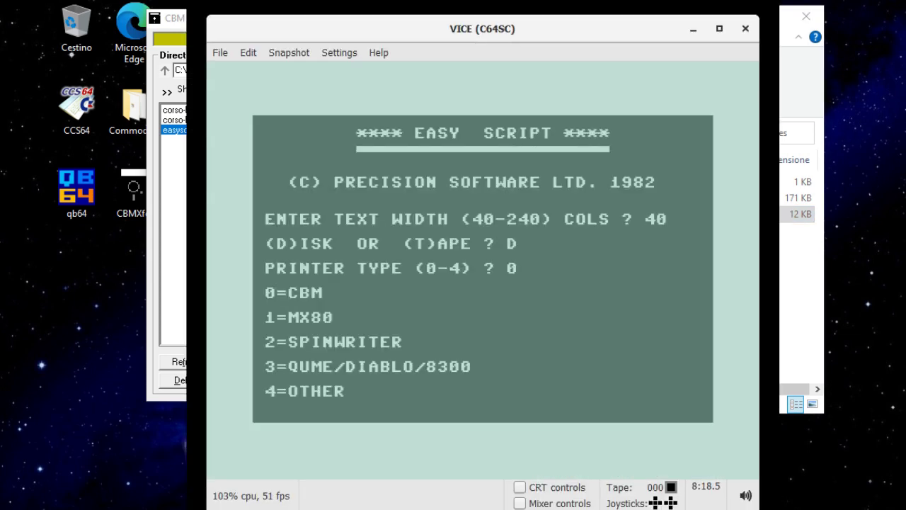
# Accept Easy Script's text width 40, disk storage and printer type 0, and write the website address as test text.
pyautogui.press('Return')
pyautogui.press('Return')
pyautogui.press('Return')
pyautogui.write('www')
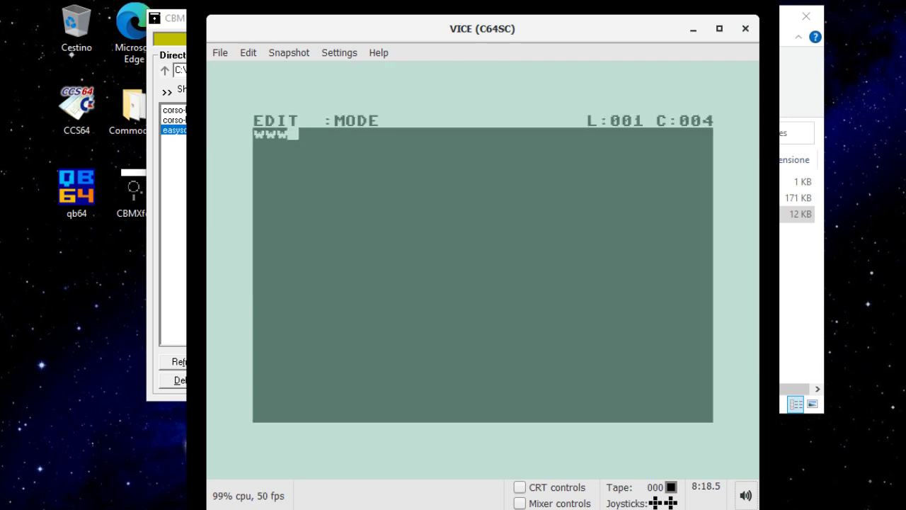
pyautogui.write('.valoroso')
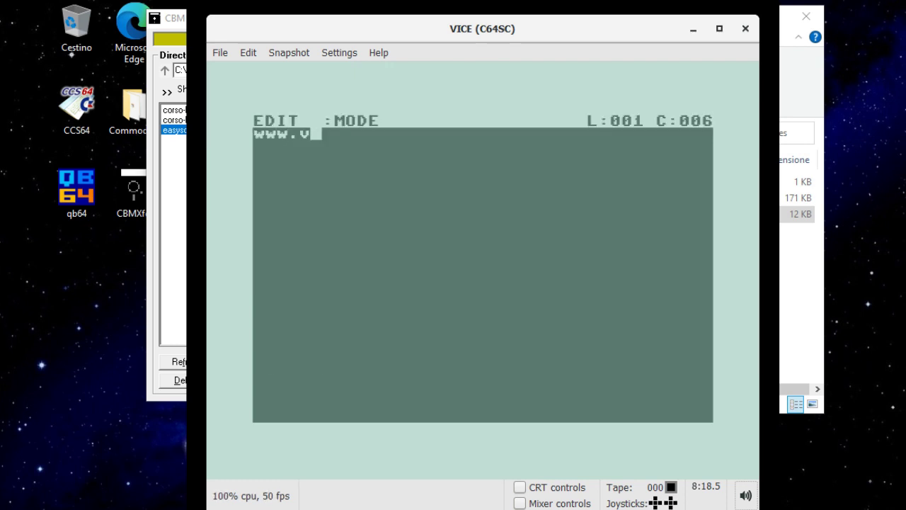
pyautogui.write('.i')
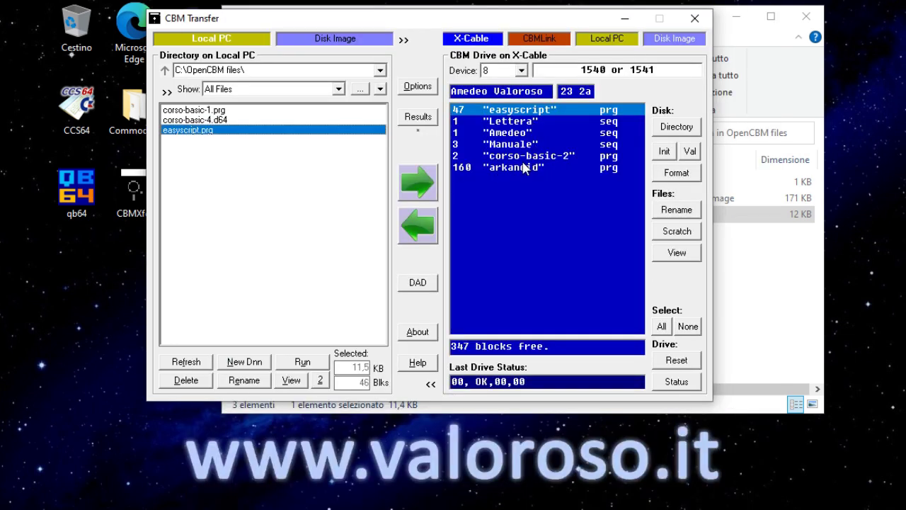
# In CBM Transfer, copy the arkanoid program from the floppy to the local PC folder and select the copied arkanoid.prg.
pyautogui.click(517, 167)
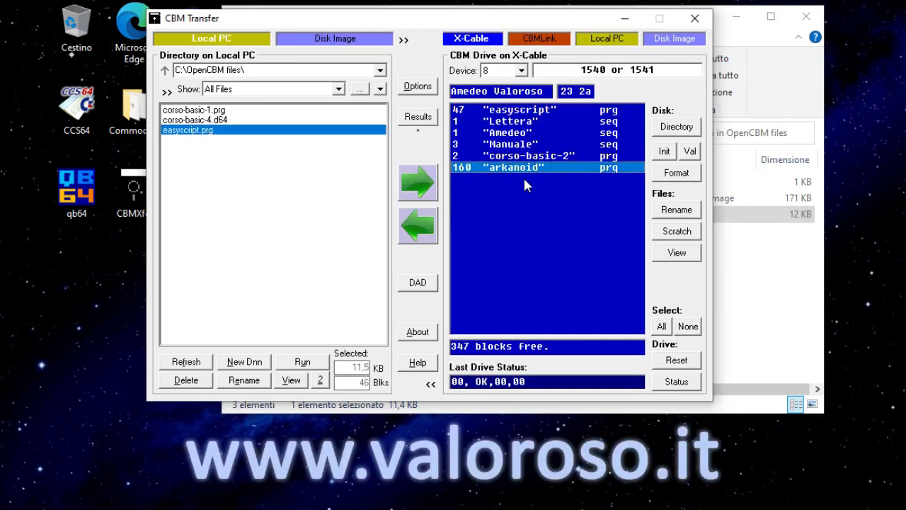
pyautogui.click(424, 228)
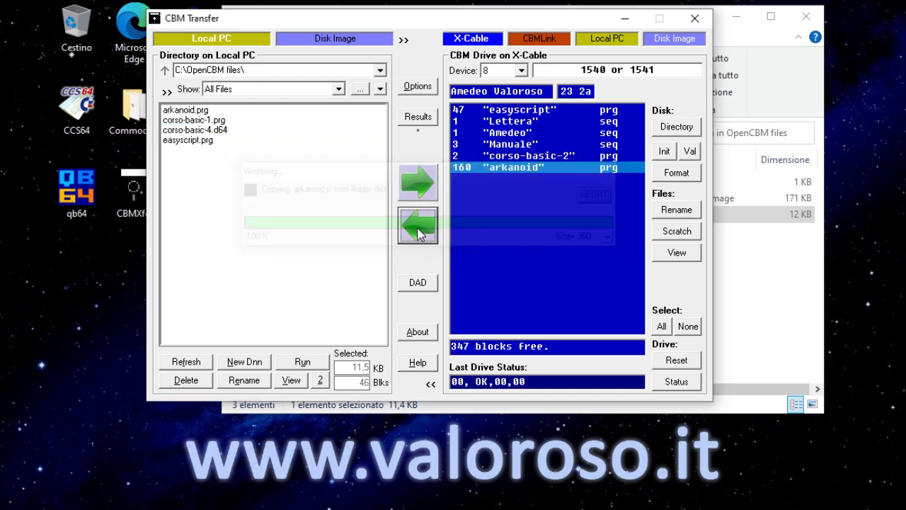
pyautogui.click(185, 112)
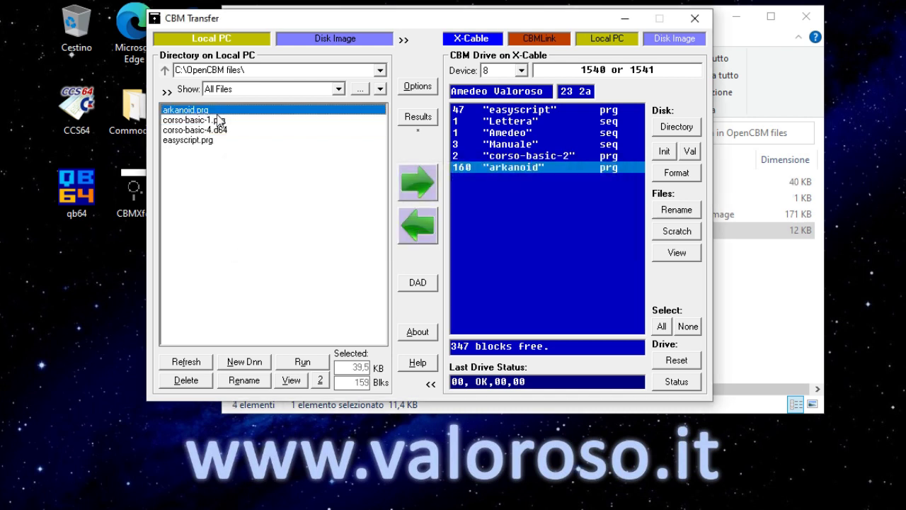
# Switch to the OpenCBM files folder in File Explorer and run arkanoid.prg in the emulator.
pyautogui.click(753, 289)
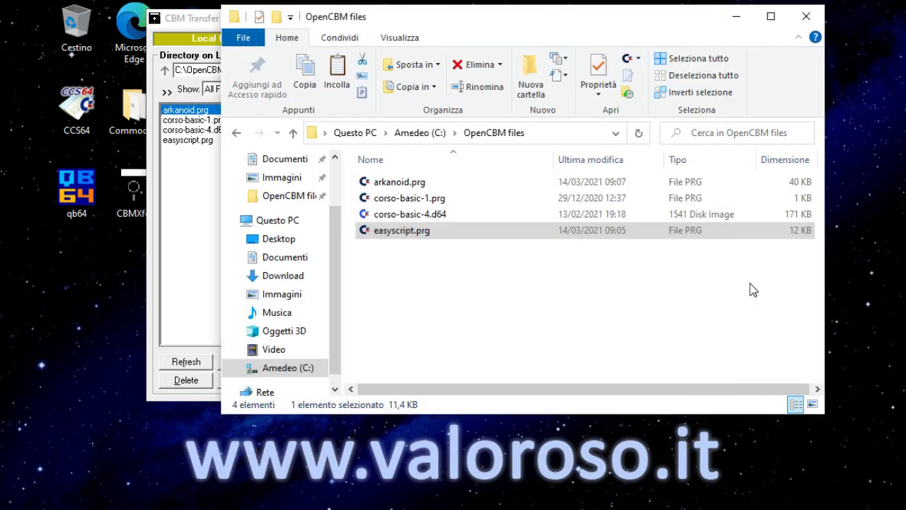
pyautogui.click(409, 184)
pyautogui.doubleClick(408, 184)
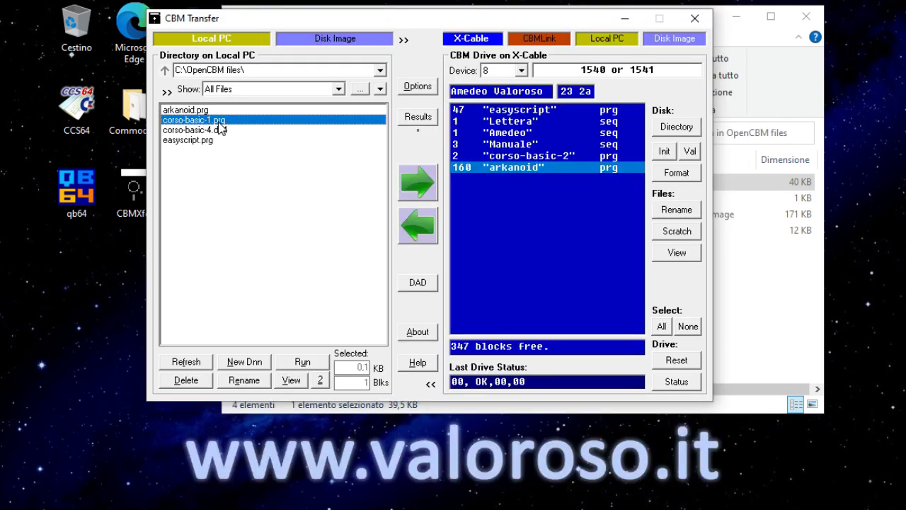
# In CBM Transfer, copy corso-basic-1.prg from the local PC folder to the floppy in device 8 and select it there.
pyautogui.click(423, 186)
pyautogui.click(417, 189)
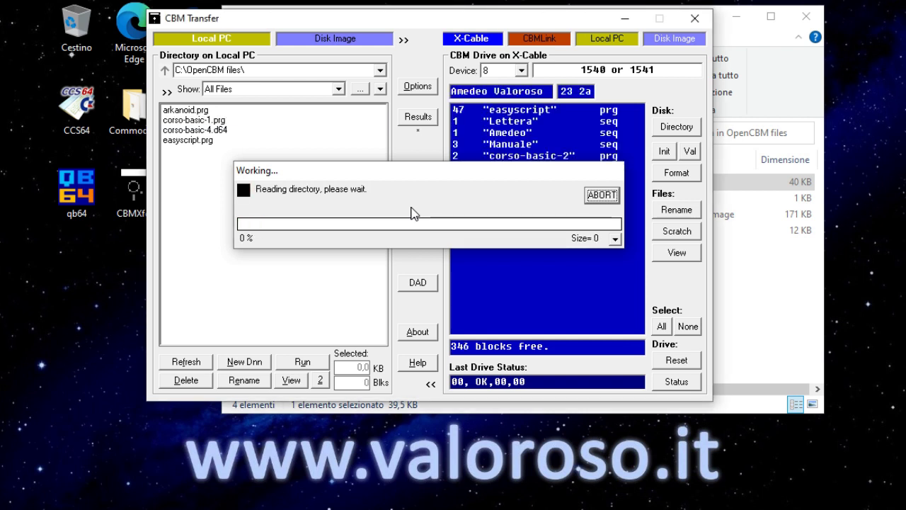
pyautogui.click(526, 181)
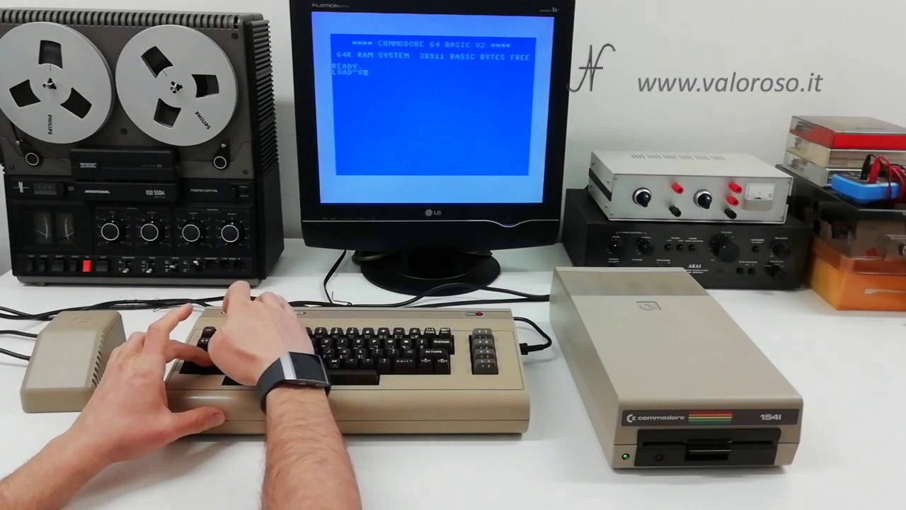
pyautogui.write(',8')
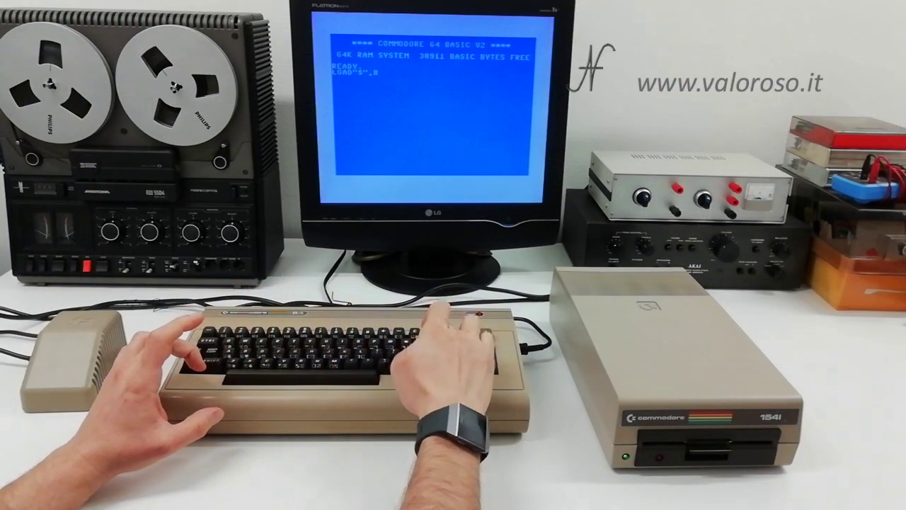
pyautogui.press('Return')
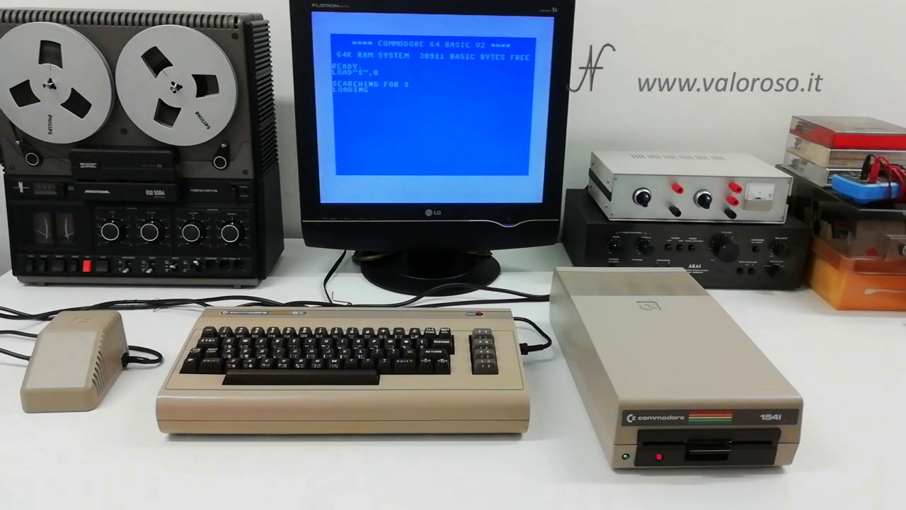
pyautogui.write('LIS')
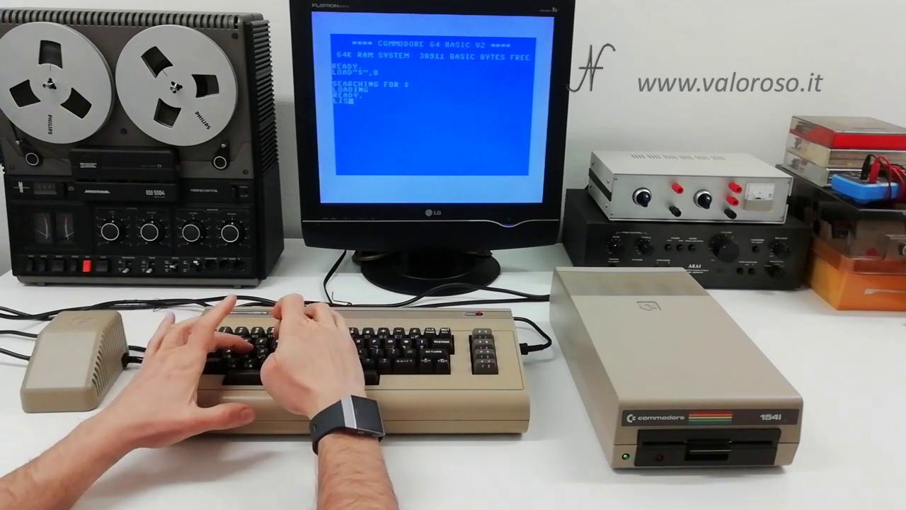
pyautogui.write('T')
pyautogui.press('Return')
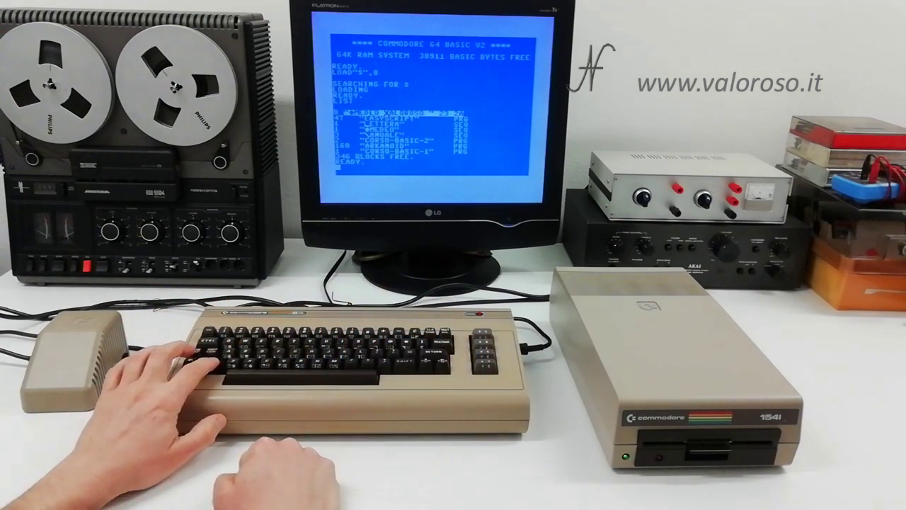
pyautogui.press('shift+super')
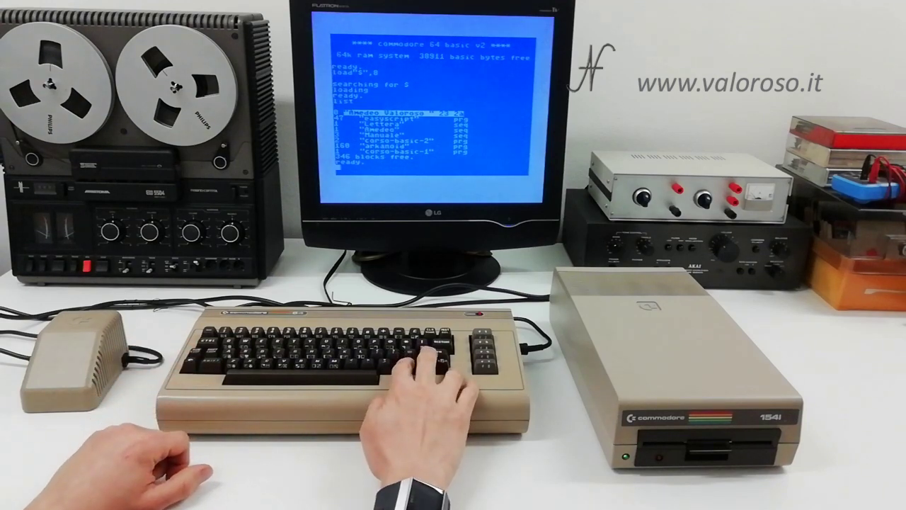
pyautogui.write('load')
pyautogui.press('Right')
pyautogui.press('Right')
pyautogui.press('Right')
pyautogui.press('Right')
pyautogui.press('Right')
pyautogui.press('Right')
pyautogui.press('Right')
pyautogui.press('Right')
pyautogui.press('Right')
pyautogui.press('Right')
pyautogui.press('Right')
pyautogui.press('Right')
pyautogui.press('Right')
pyautogui.press('Right')
pyautogui.press('Right')
pyautogui.press('Right')
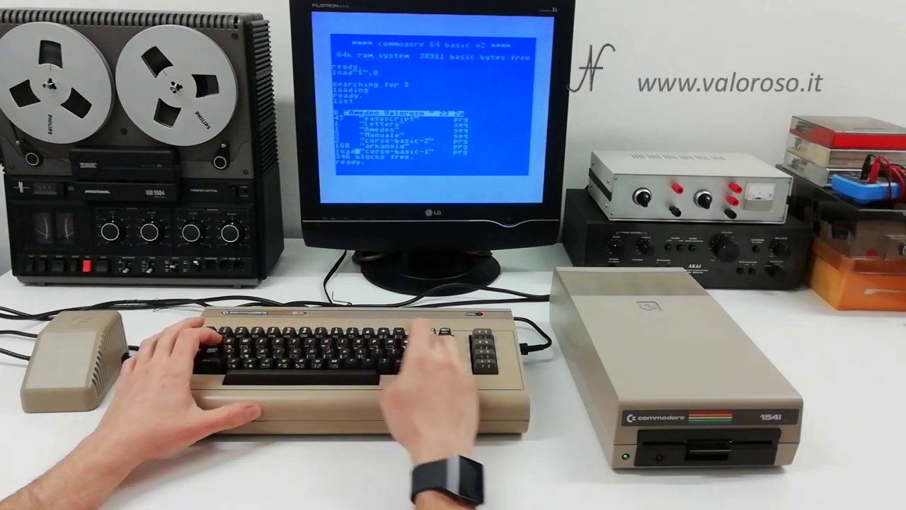
pyautogui.write(',8')
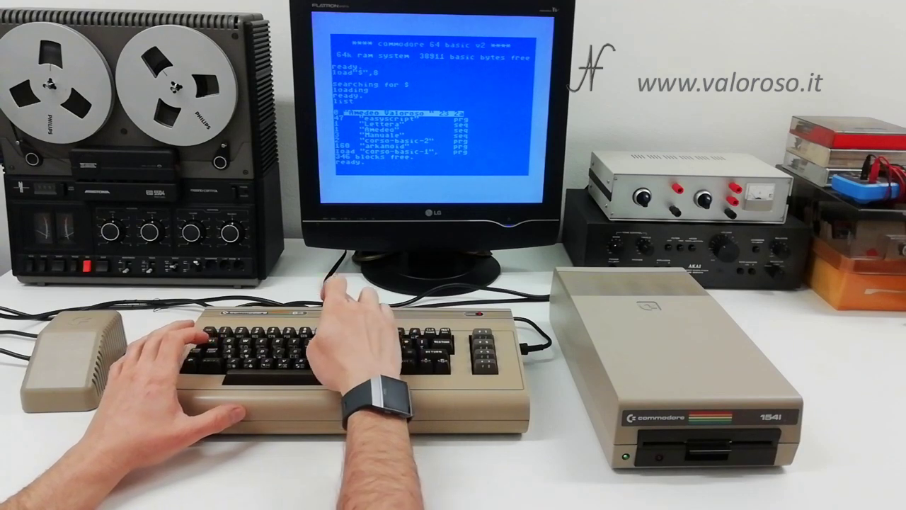
# On the Commodore 64, load corso-basic-1 from device 8, run it and answer its question with a first name.
pyautogui.press('Return')
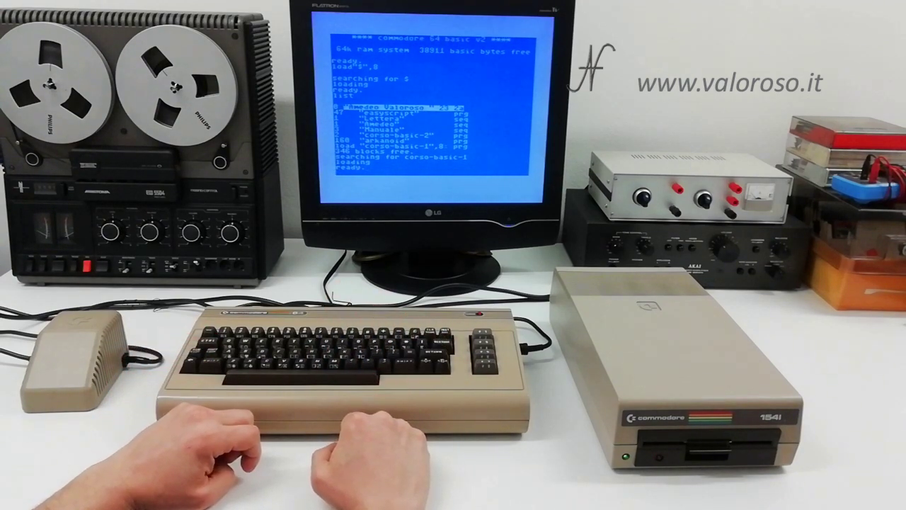
pyautogui.write('run')
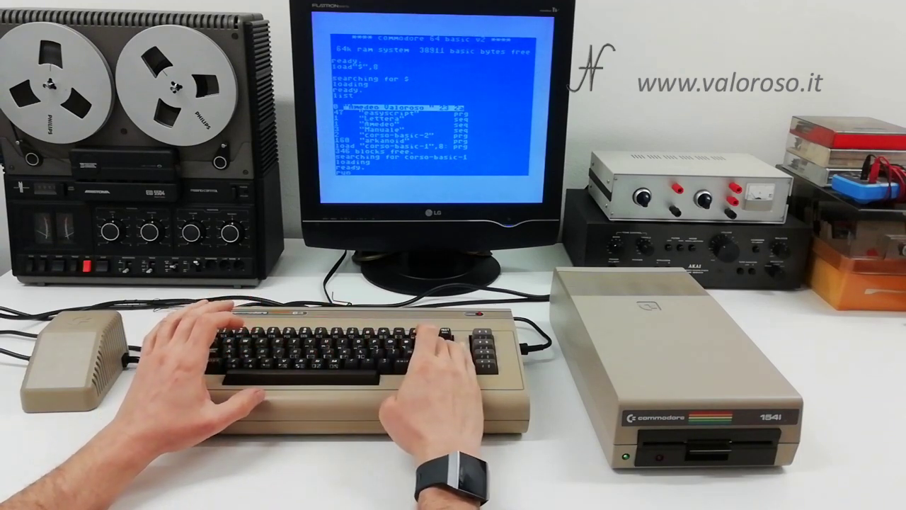
pyautogui.press('Return')
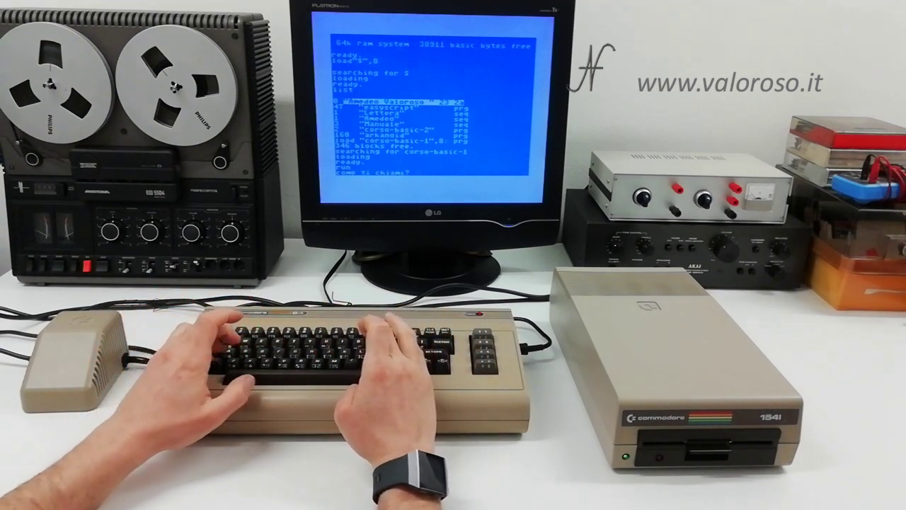
pyautogui.write('Amedeo')
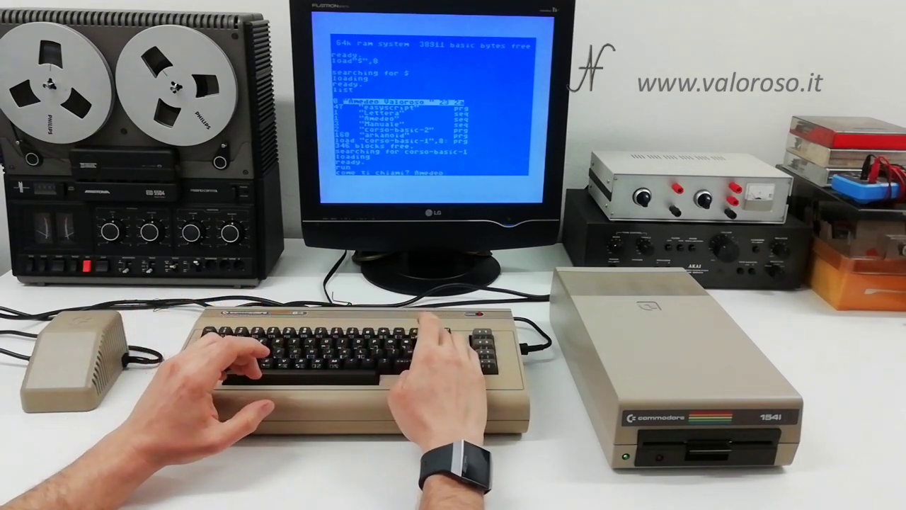
pyautogui.press('Return')
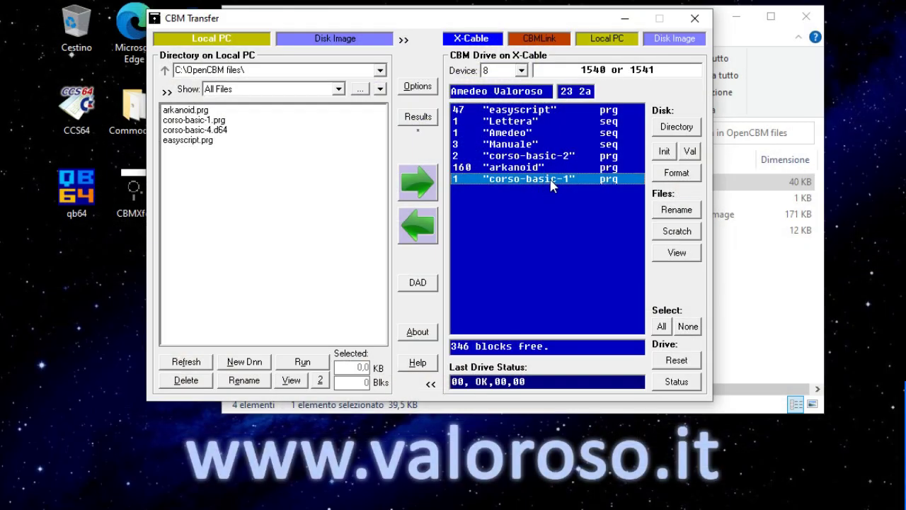
# In CBM Transfer, rename corso-basic-1 on the floppy to corso-basic-1a and copy it to the local PC folder.
pyautogui.click(684, 211)
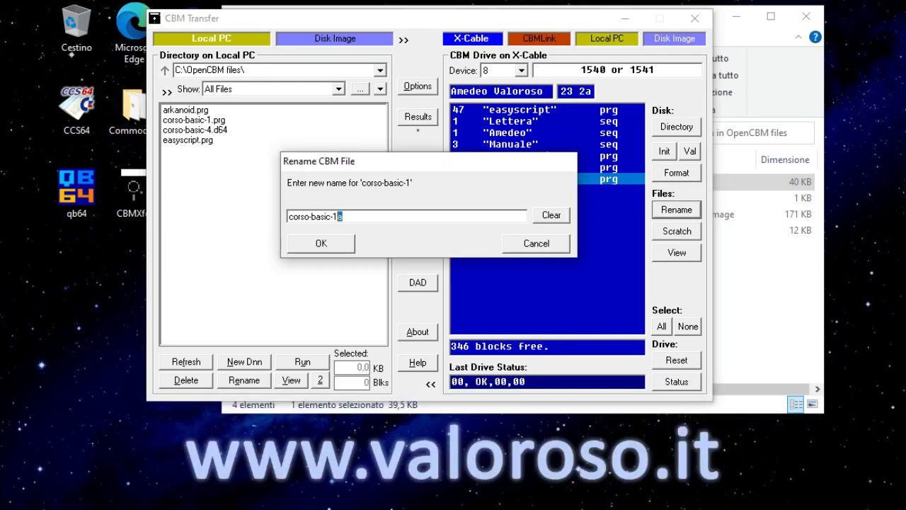
pyautogui.click(322, 243)
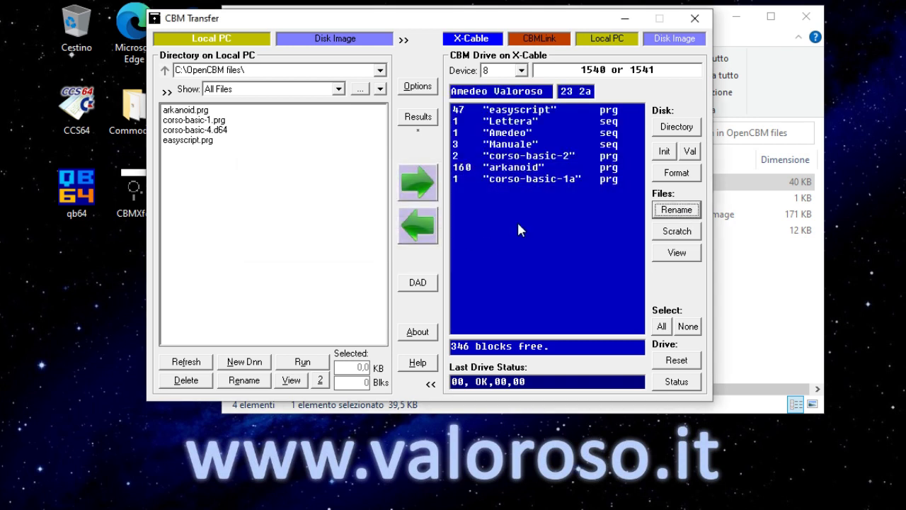
pyautogui.click(581, 178)
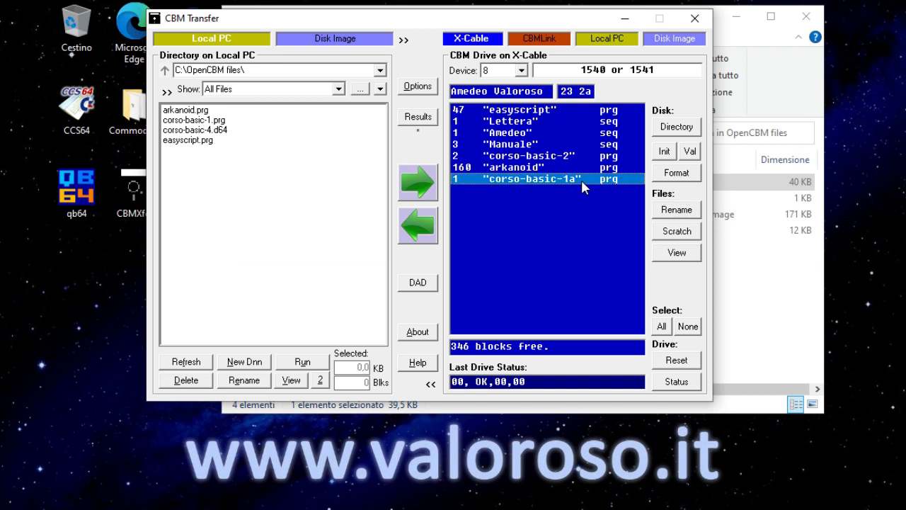
pyautogui.click(415, 227)
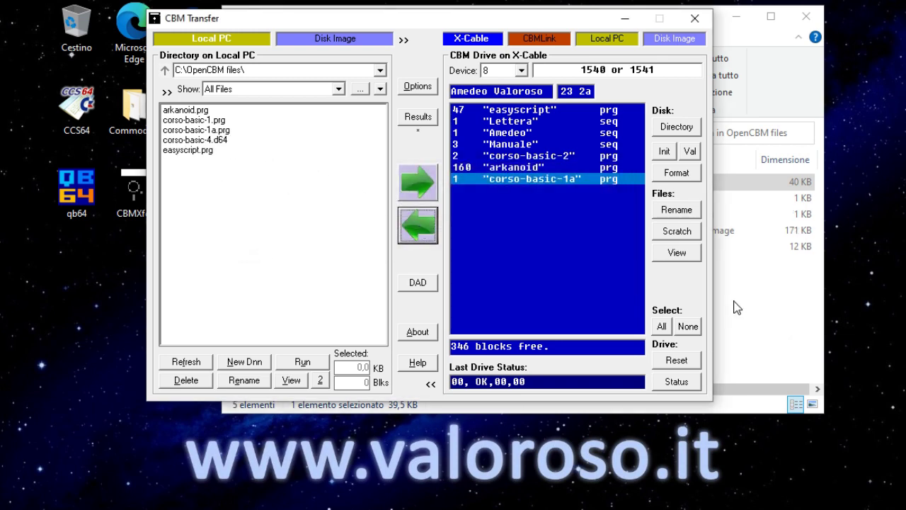
# Switch to the OpenCBM files folder in File Explorer, run corso-basic-1a.prg in the emulator and enter a first name.
pyautogui.click(735, 307)
pyautogui.click(428, 219)
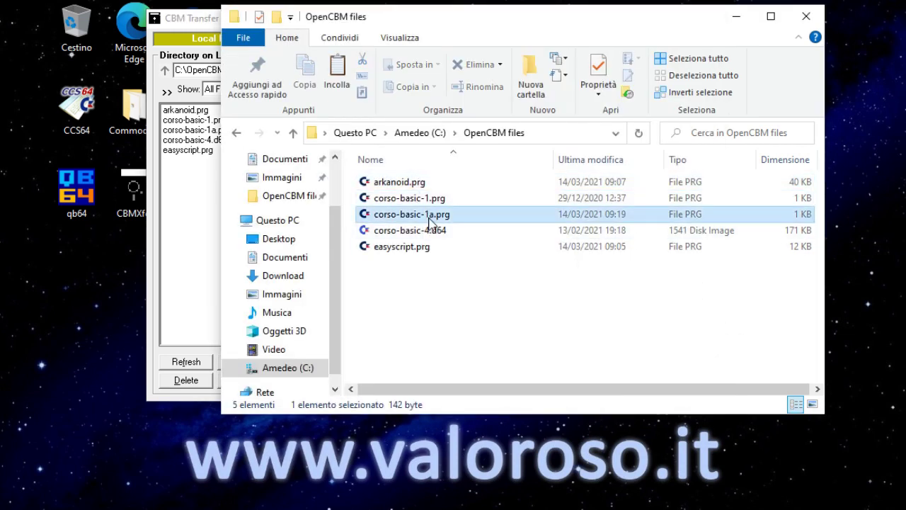
pyautogui.doubleClick(431, 221)
pyautogui.write('AM')
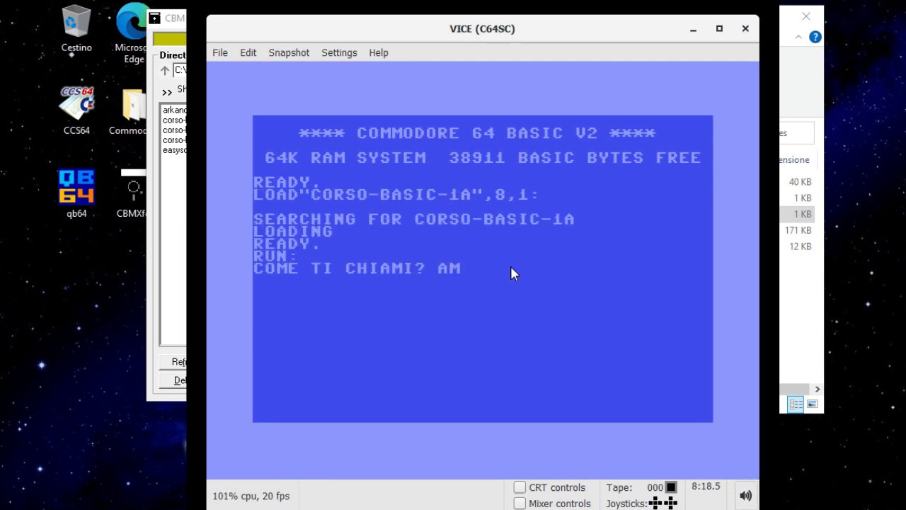
pyautogui.write('EDEO')
pyautogui.press('Return')
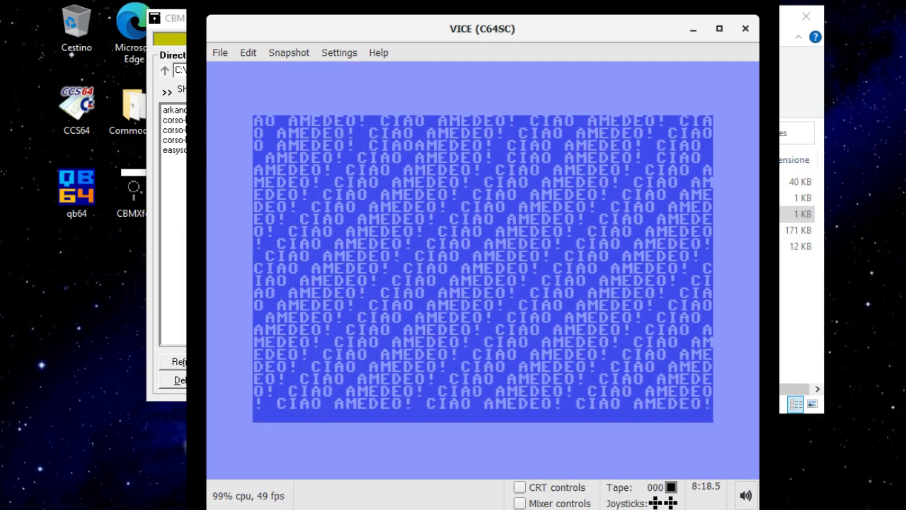
# Stop the running BASIC program and exit the VICE emulator.
pyautogui.press('Escape')
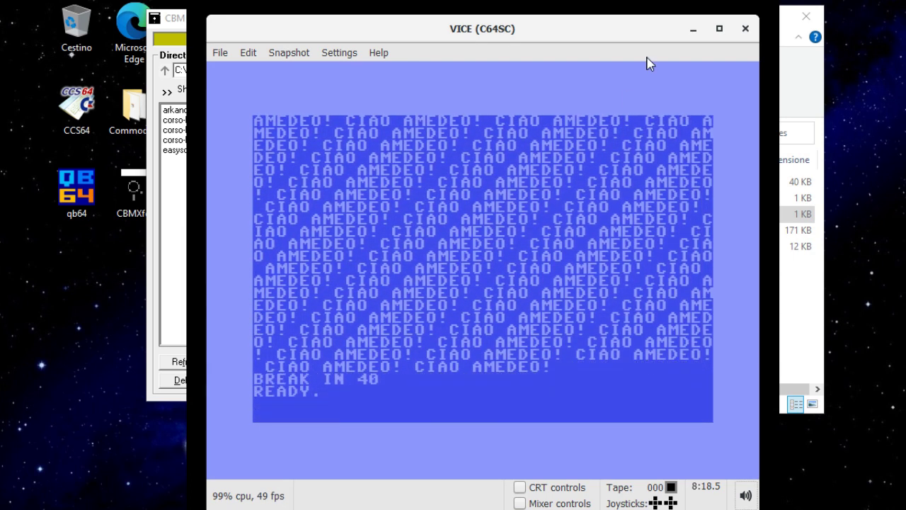
pyautogui.click(746, 29)
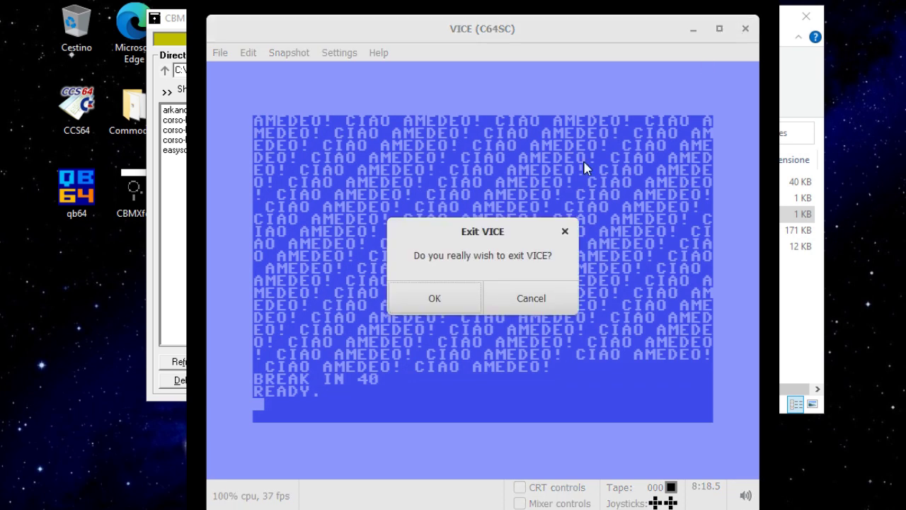
pyautogui.click(435, 299)
# Switch to CBM Transfer and scratch corso-basic-1a from the floppy, confirming the deletion.
pyautogui.click(209, 25)
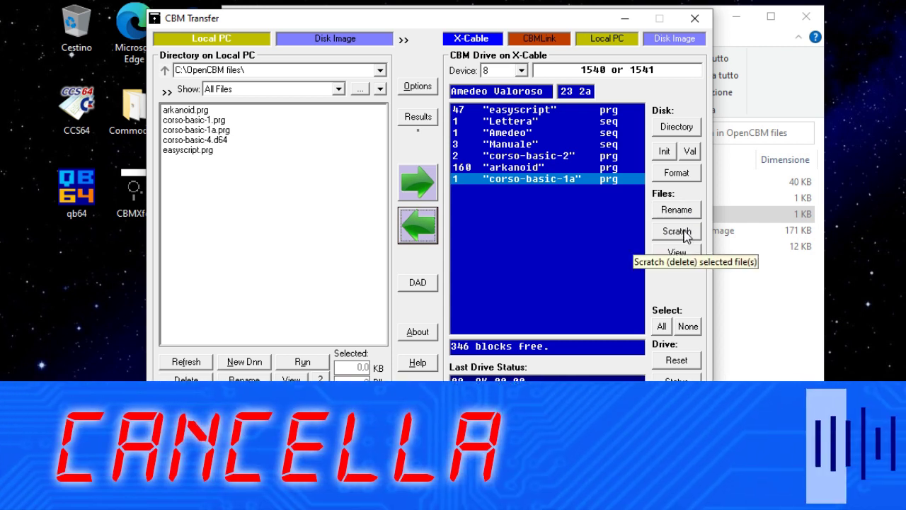
pyautogui.click(684, 234)
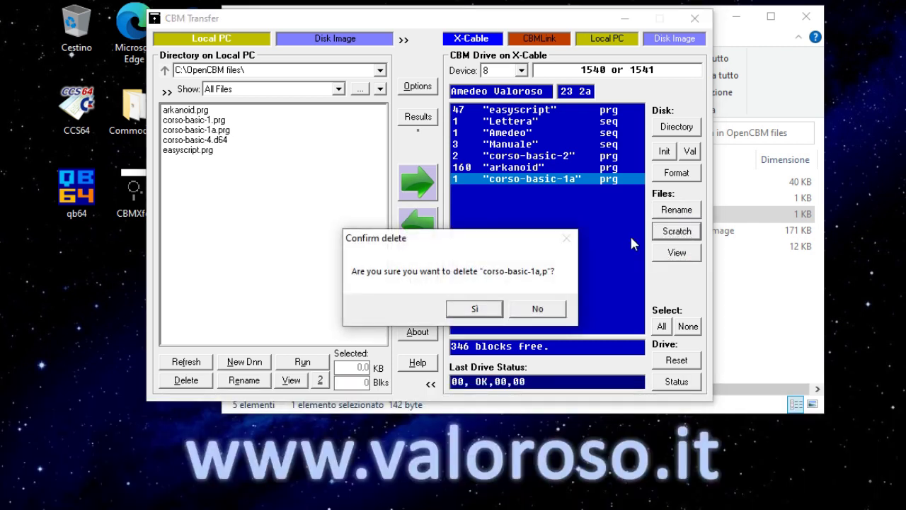
pyautogui.click(476, 312)
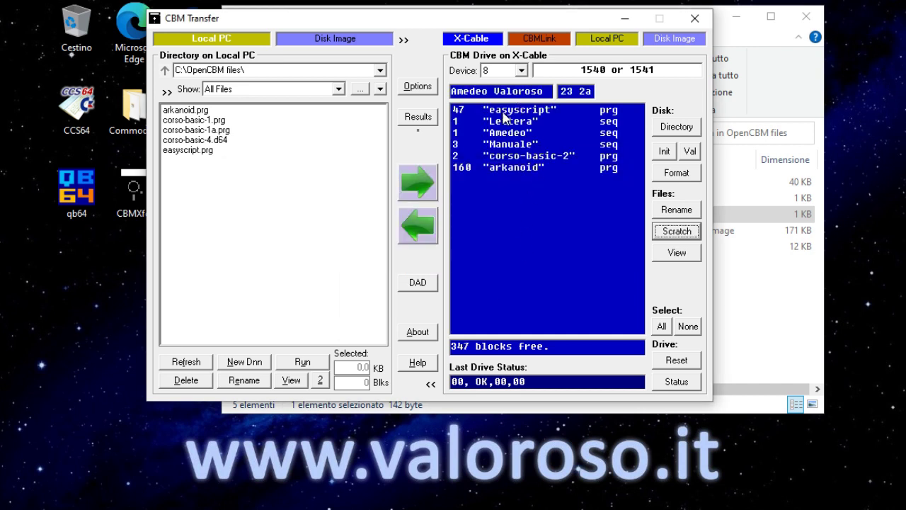
# View the BASIC listing of corso-basic-2 from the floppy, look through its lines and close the viewer.
pyautogui.click(539, 156)
pyautogui.click(677, 252)
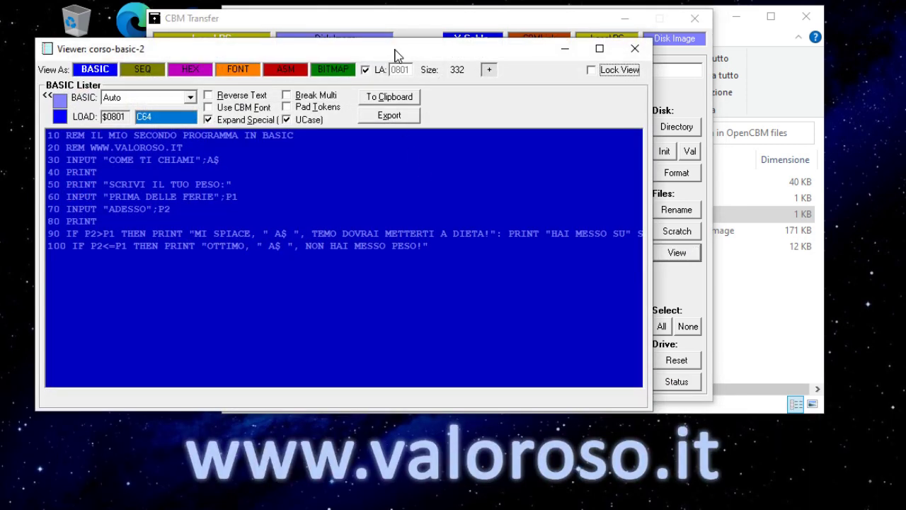
pyautogui.moveTo(435, 17); pyautogui.dragTo(507, 28)
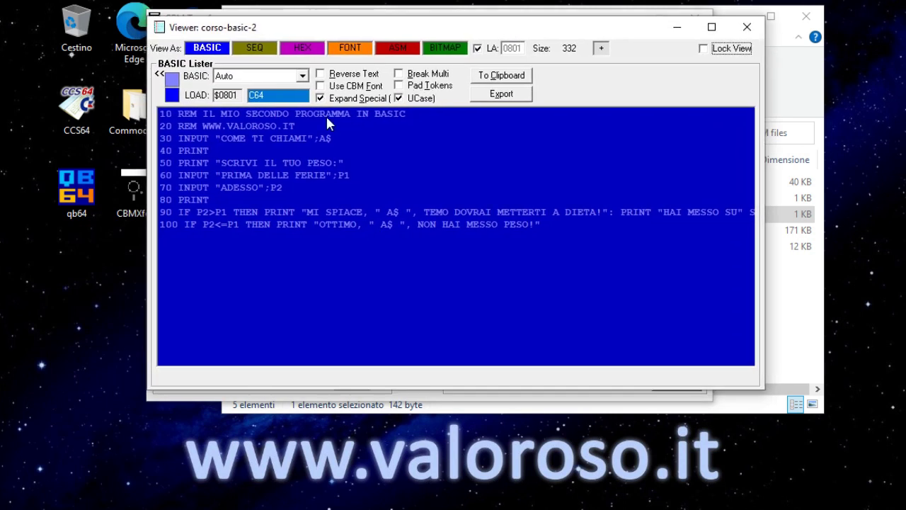
pyautogui.click(303, 116)
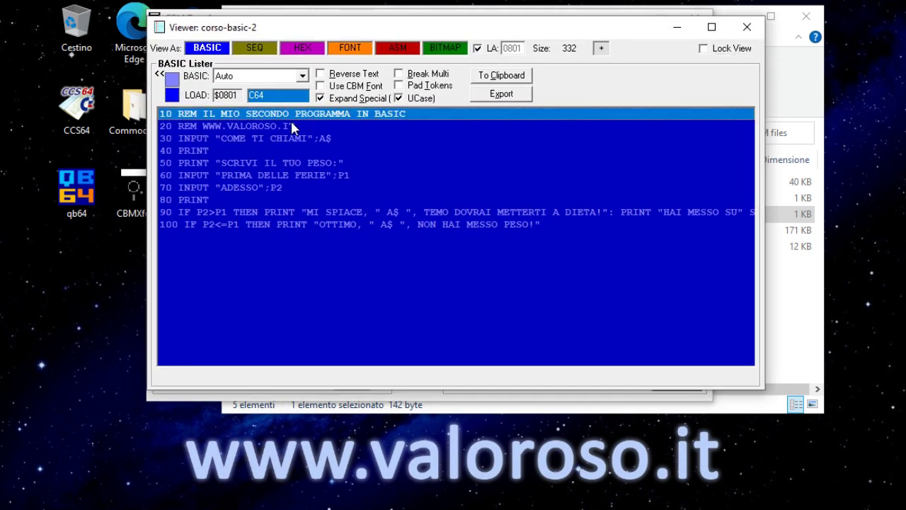
pyautogui.moveTo(290, 118); pyautogui.dragTo(286, 233)
pyautogui.click(248, 127)
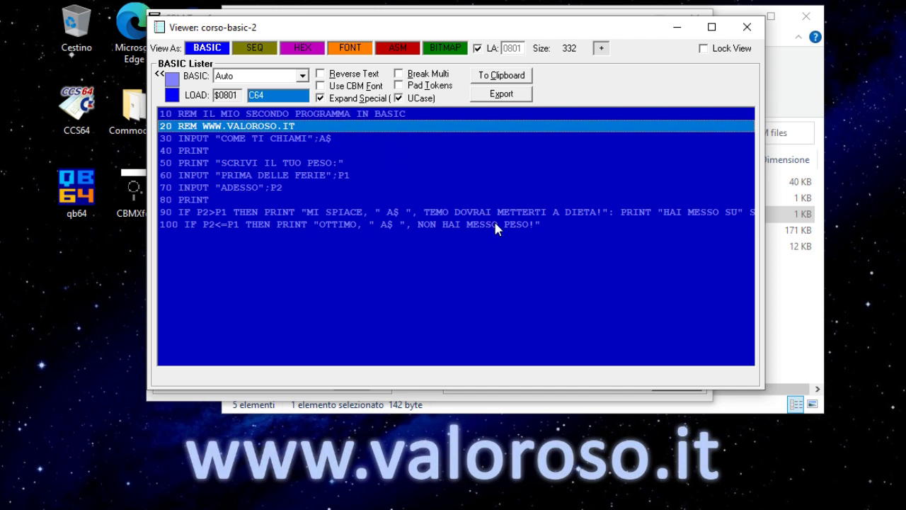
pyautogui.hotkey('alt', 'F4')
# Delete corso-basic-1.prg and corso-basic-1a.prg in File Explorer, and refresh the local PC file list in CBM Transfer.
pyautogui.click(418, 199)
pyautogui.keyDown('ctrl'); pyautogui.click(419, 215); pyautogui.keyUp('ctrl')
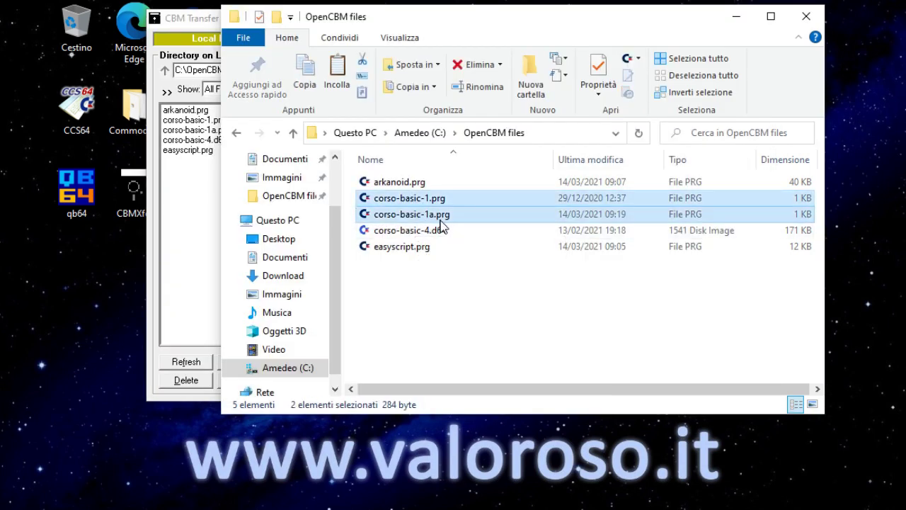
pyautogui.press('Delete')
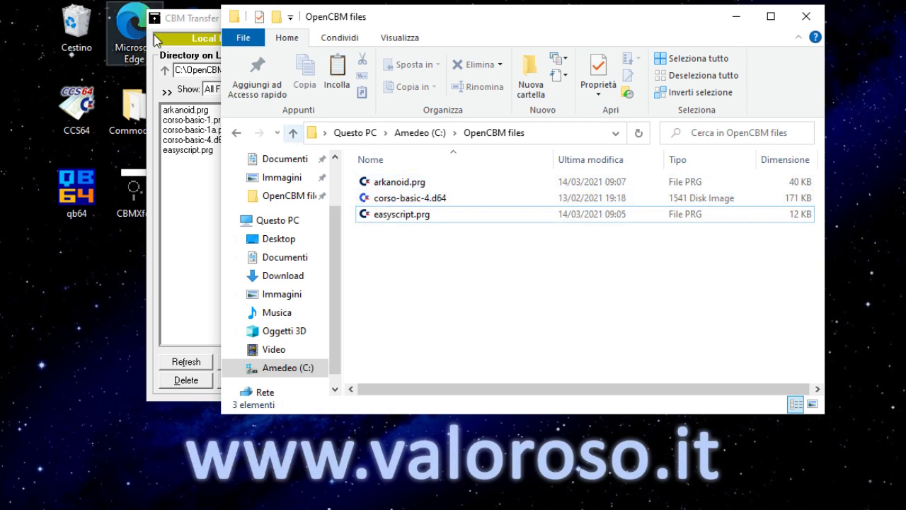
pyautogui.click(205, 21)
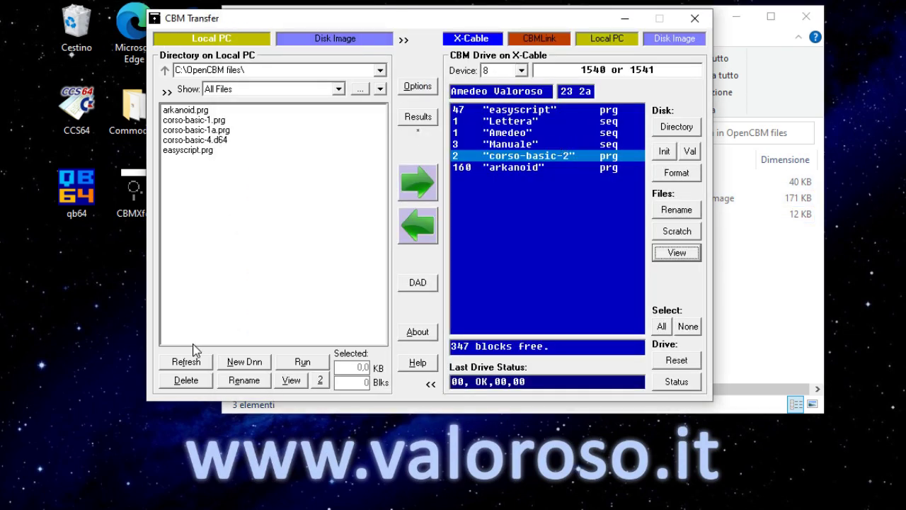
pyautogui.click(186, 362)
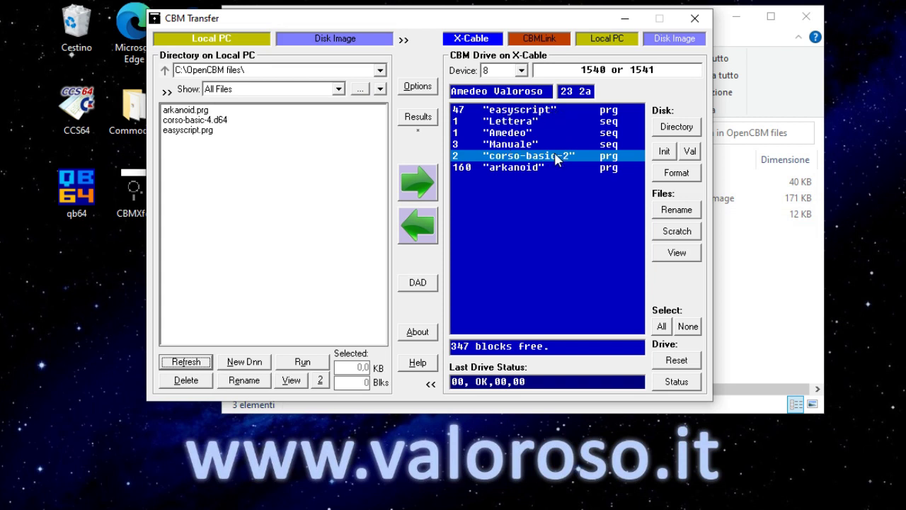
# Reload the floppy's directory so no file is selected and create a D64 image of the entire disk under the suggested filename.
pyautogui.click(665, 126)
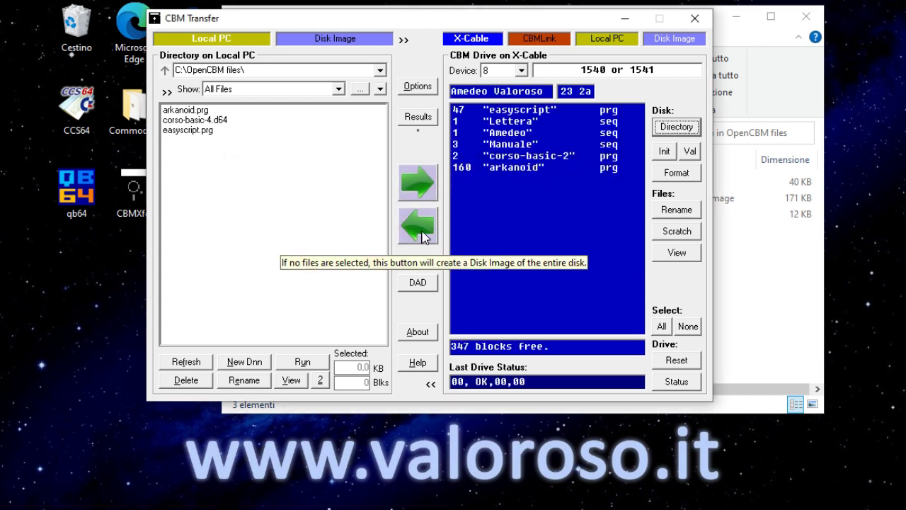
pyautogui.click(423, 238)
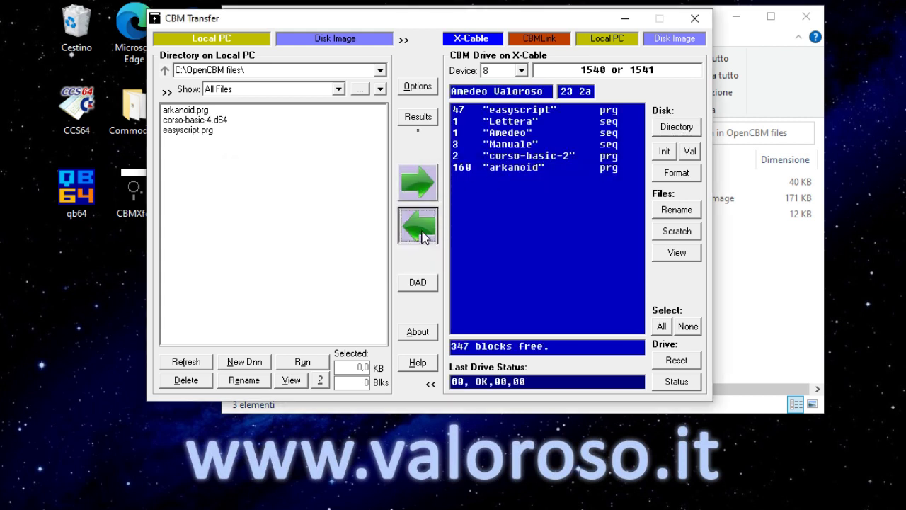
pyautogui.click(494, 323)
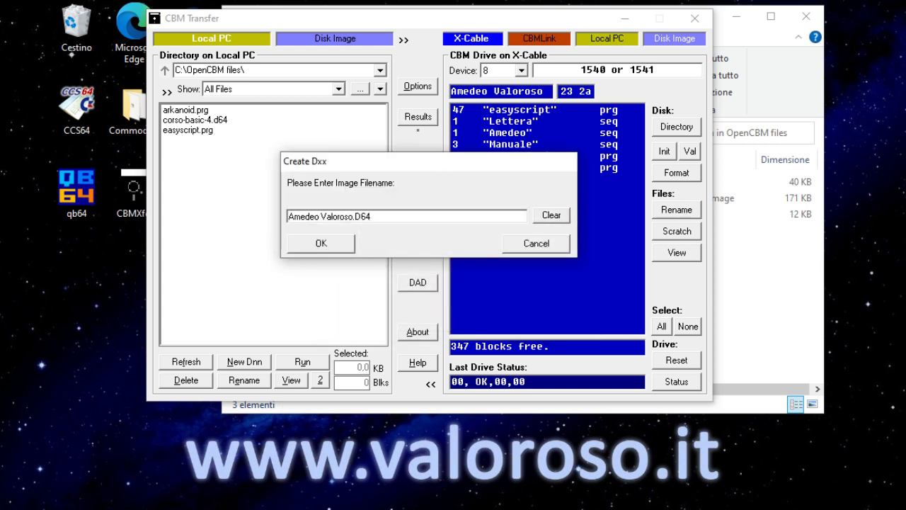
pyautogui.click(333, 242)
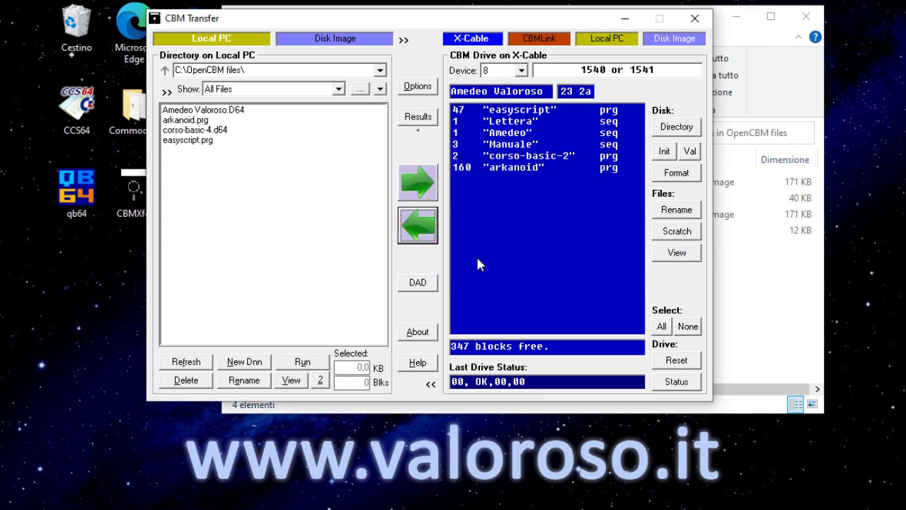
# Select the new D64 disk image in the local PC list, and again in the OpenCBM files folder in File Explorer.
pyautogui.click(218, 112)
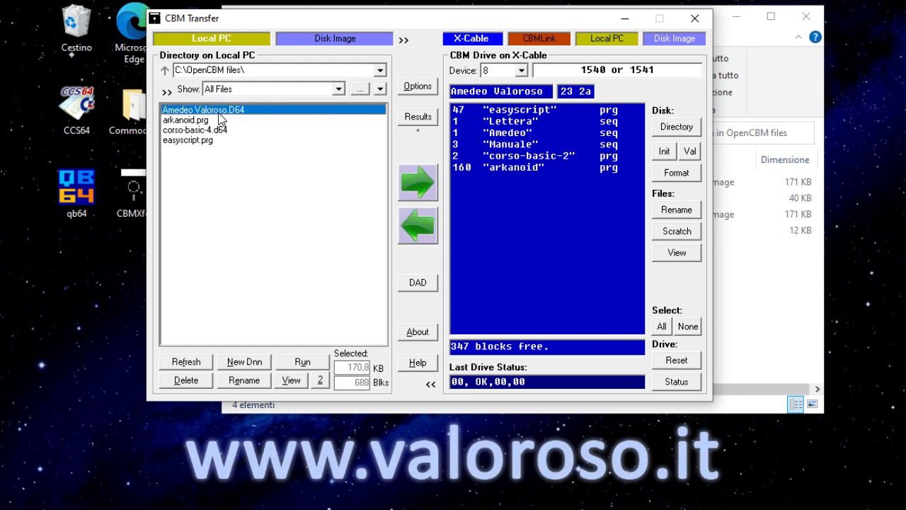
pyautogui.click(785, 325)
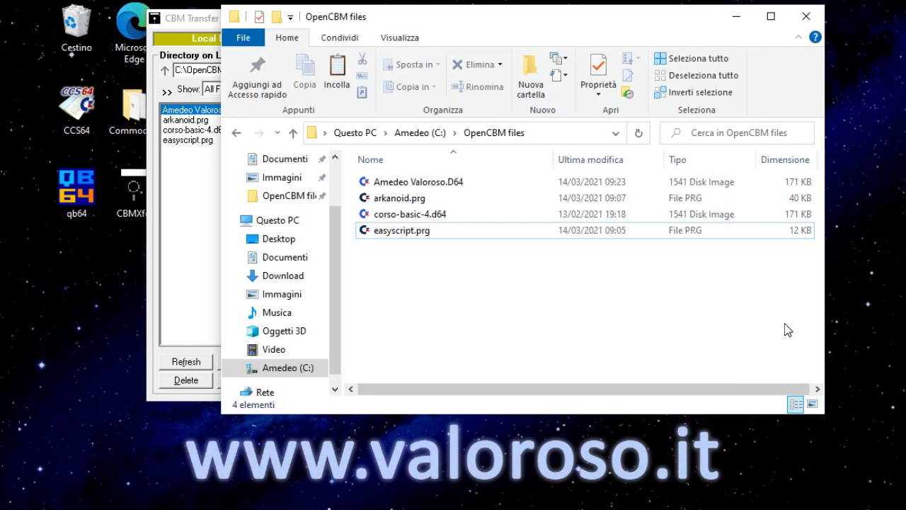
pyautogui.click(444, 184)
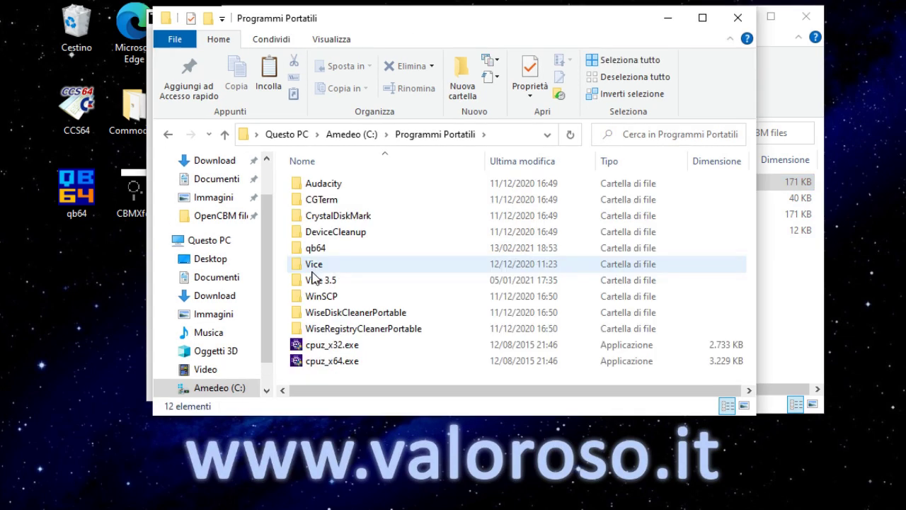
# Open the bin folder of Vice 3.5 in Programmi Portatili and launch the emulator x64sc.exe.
pyautogui.doubleClick(310, 281)
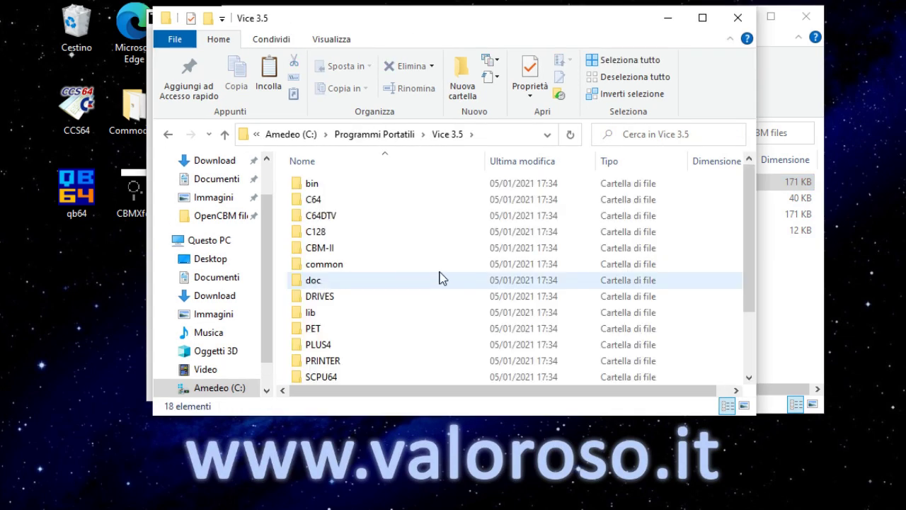
pyautogui.doubleClick(313, 184)
pyautogui.scroll(-15, 371, 258)
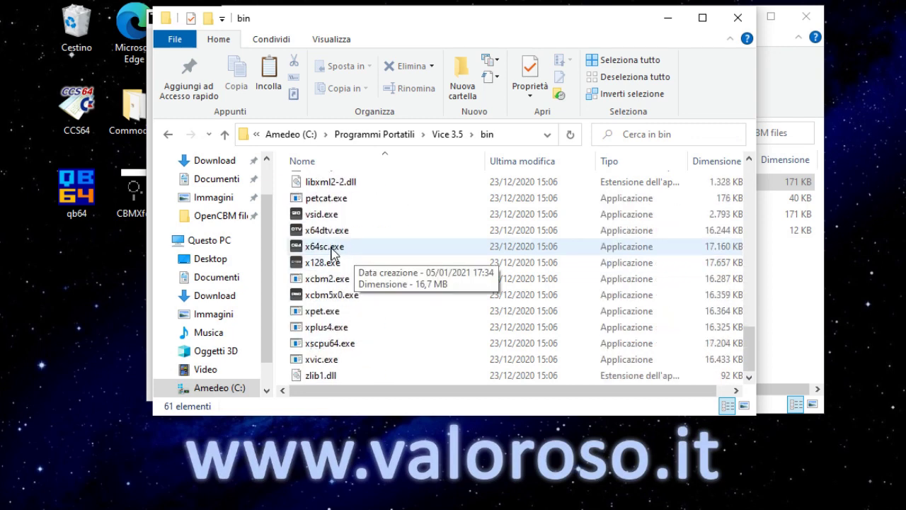
pyautogui.click(330, 248)
pyautogui.doubleClick(330, 248)
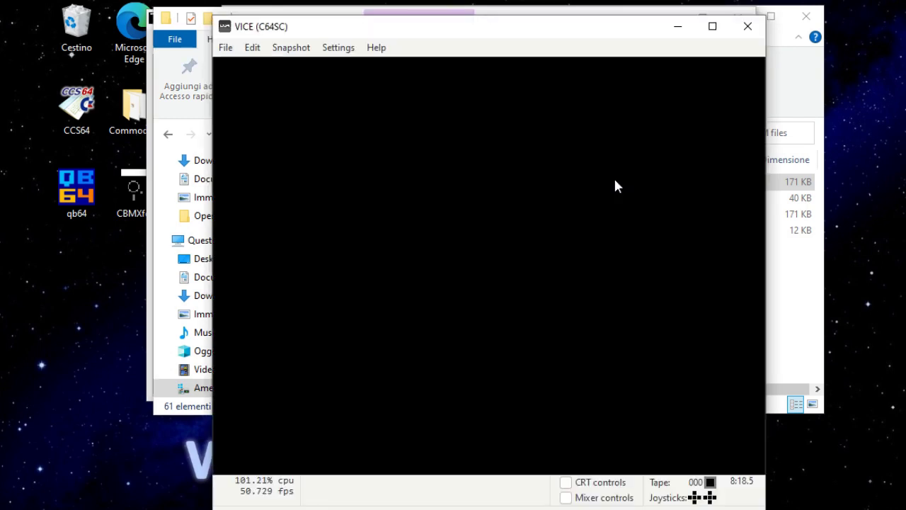
# Attach the newly created D64 image from C:\OpenCBM files to unit 8 in the emulator.
pyautogui.click(226, 49)
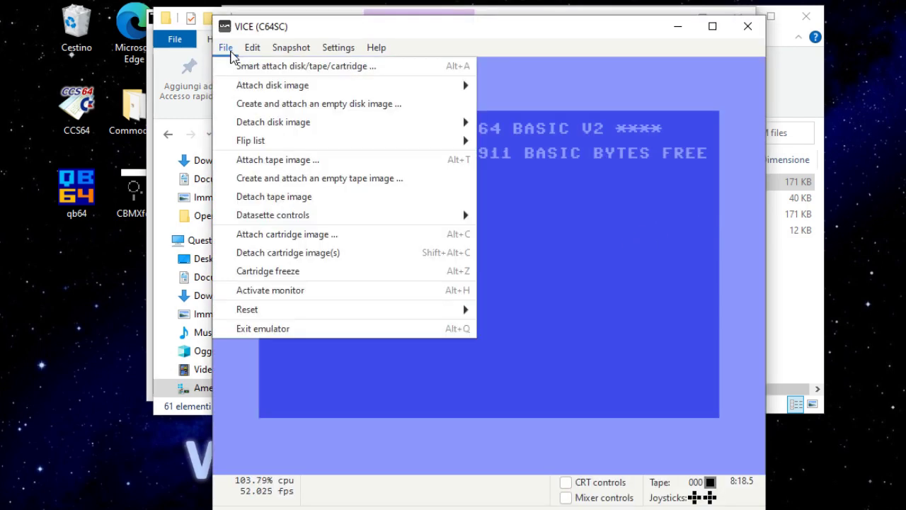
pyautogui.moveTo(249, 88)
pyautogui.click(514, 92)
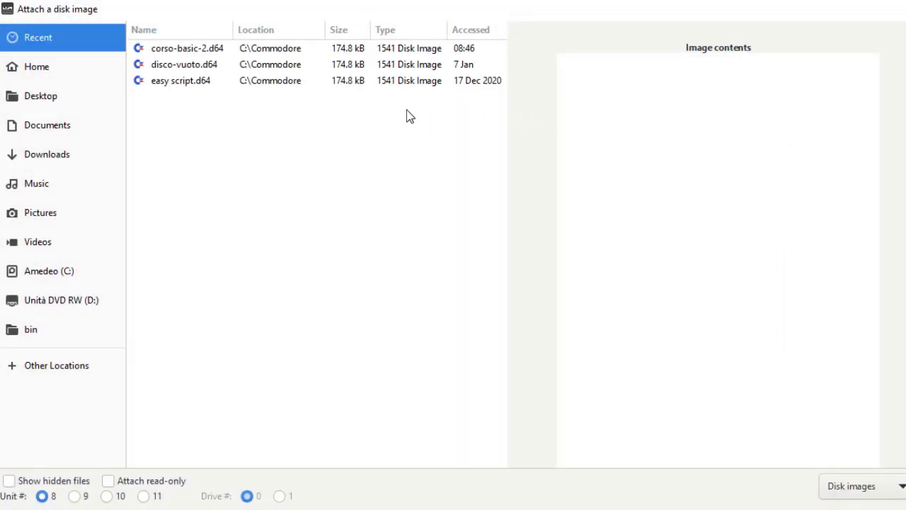
pyautogui.click(59, 272)
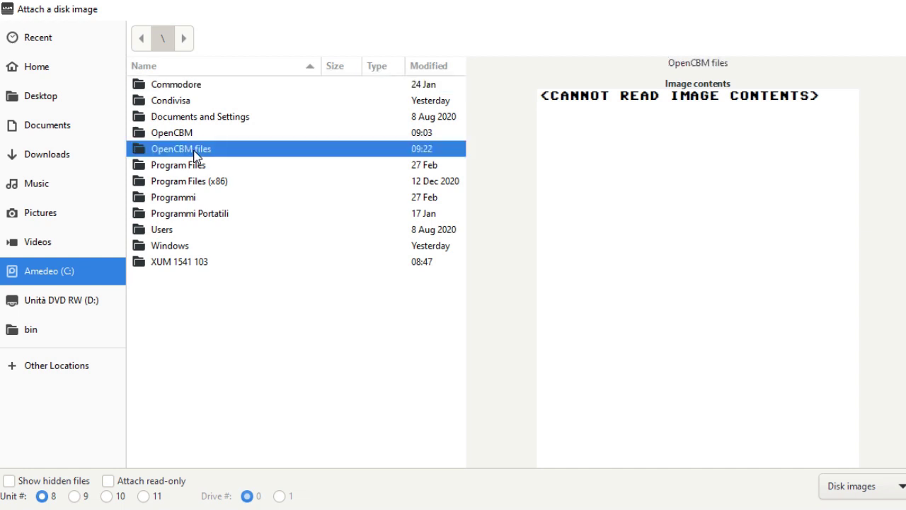
pyautogui.doubleClick(196, 150)
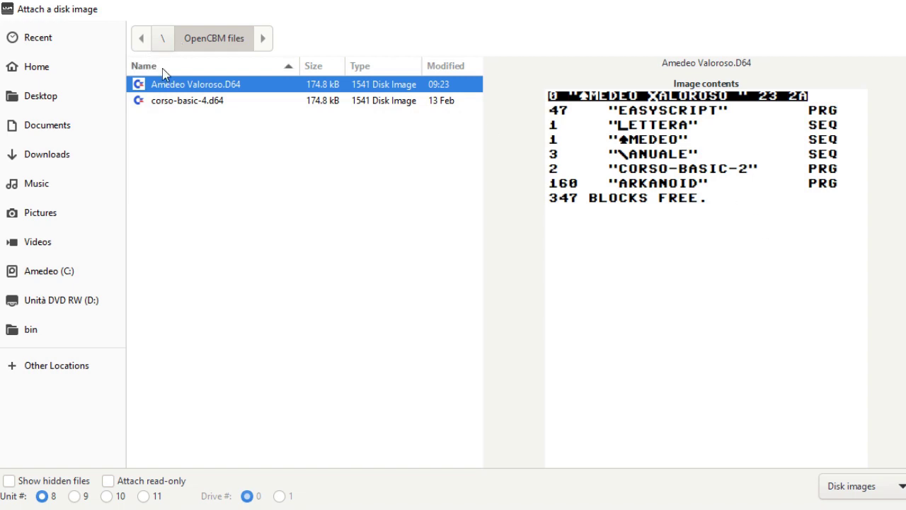
pyautogui.doubleClick(181, 86)
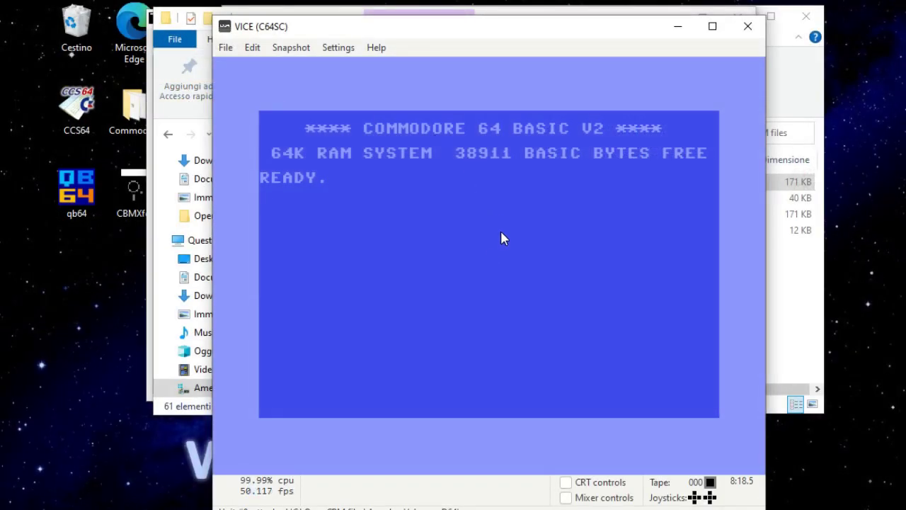
# Load the attached disk's directory with LOAD"$",8 and display it with LIST.
pyautogui.write('LOA')
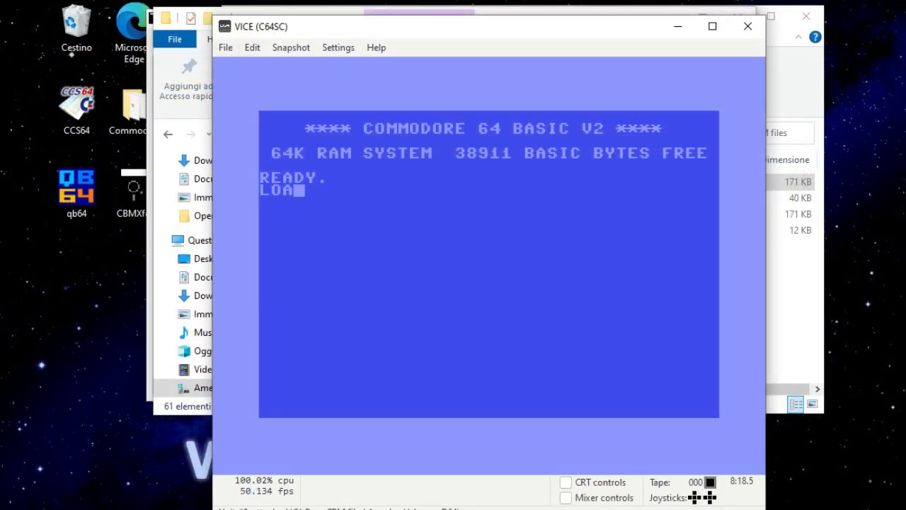
pyautogui.write('D"$",')
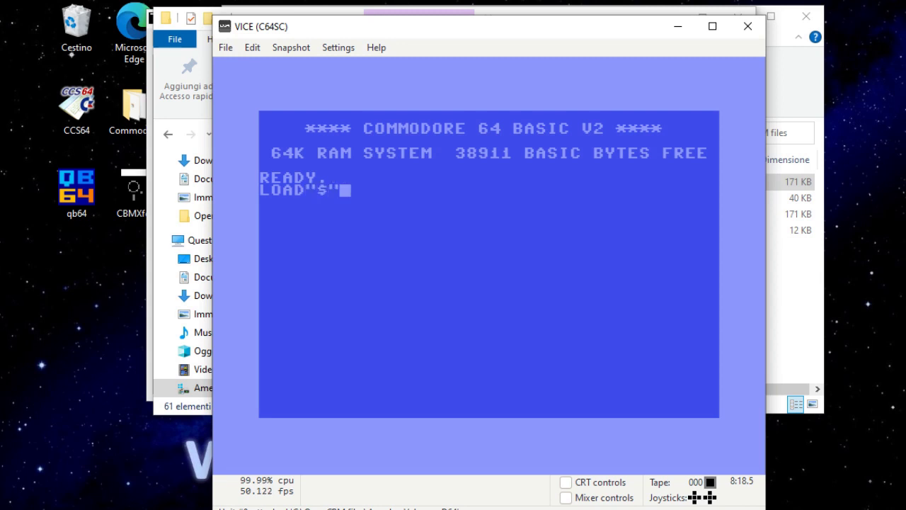
pyautogui.write('8')
pyautogui.press('Return')
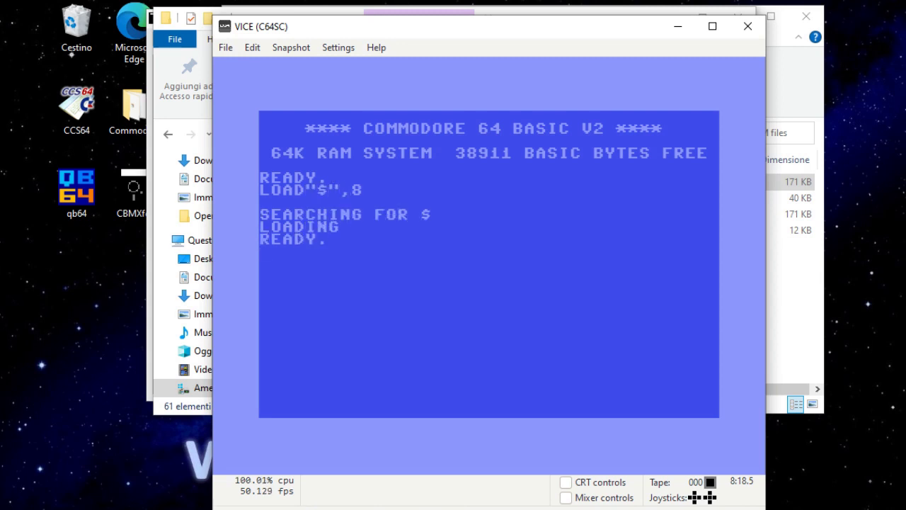
pyautogui.write('LIST')
pyautogui.press('Return')
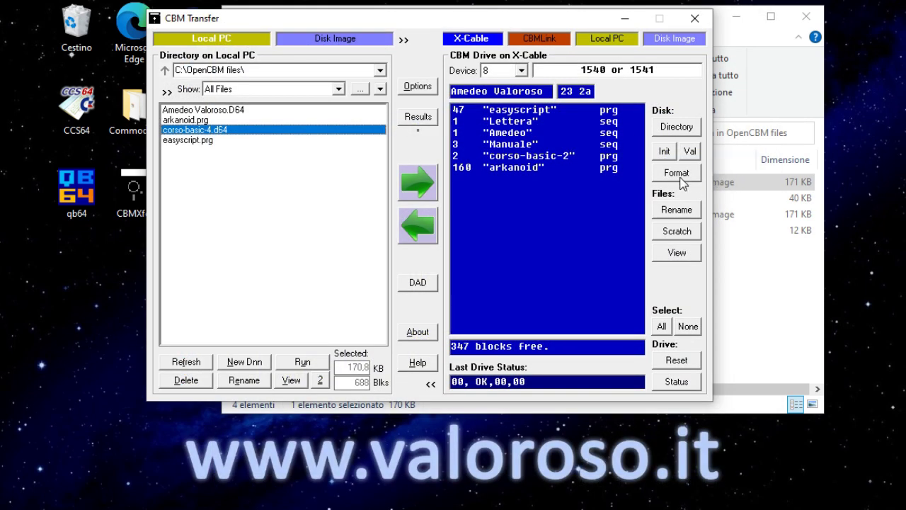
# In CBM Transfer, format the floppy using the owner's first name as the disk name, and reload its directory.
pyautogui.click(681, 173)
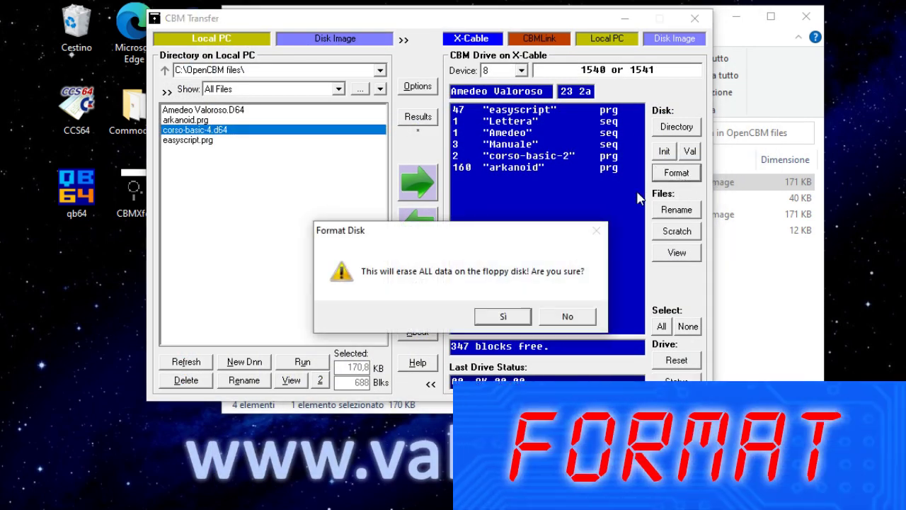
pyautogui.click(511, 317)
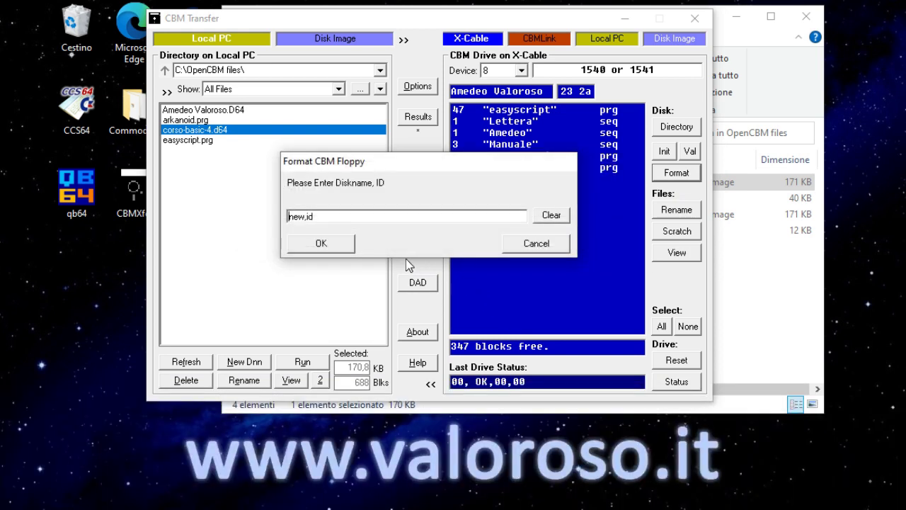
pyautogui.hotkey('shift', 'Right')
pyautogui.hotkey('shift', 'Right')
pyautogui.hotkey('shift', 'Right')
pyautogui.write('amedeo')
pyautogui.click(320, 243)
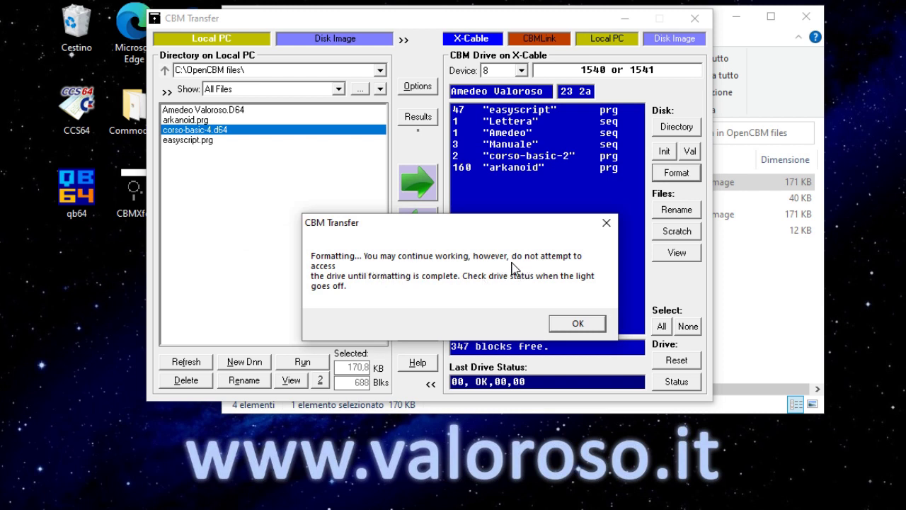
pyautogui.click(577, 324)
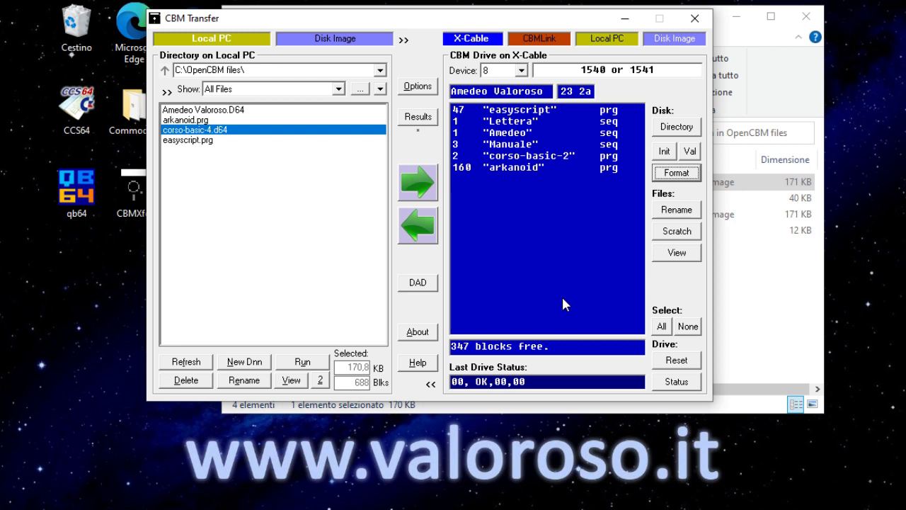
pyautogui.click(686, 132)
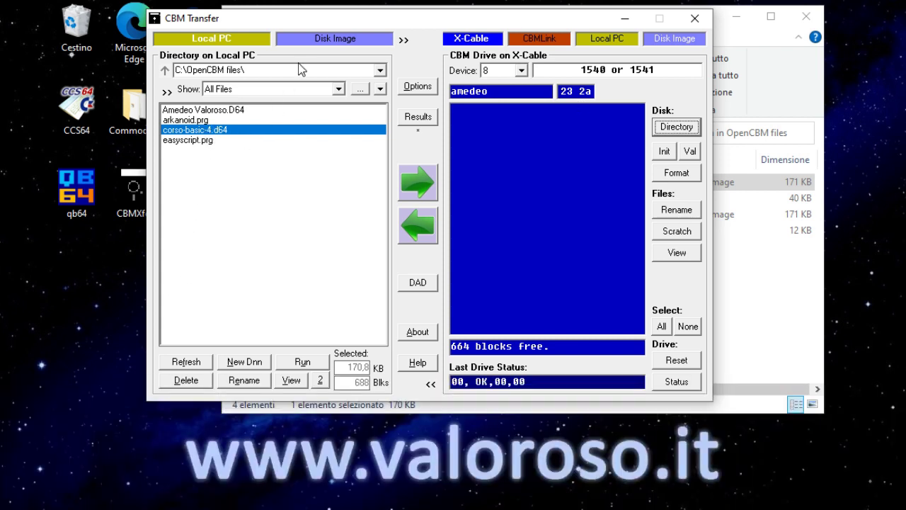
# Open the corso-basic-4.d64 image and copy its corso-4-c64 program to the floppy.
pyautogui.doubleClick(244, 130)
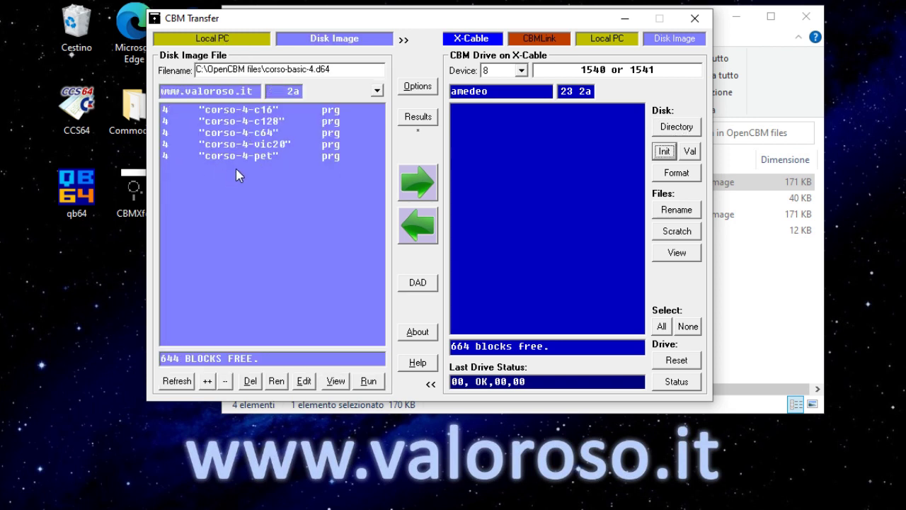
pyautogui.click(251, 131)
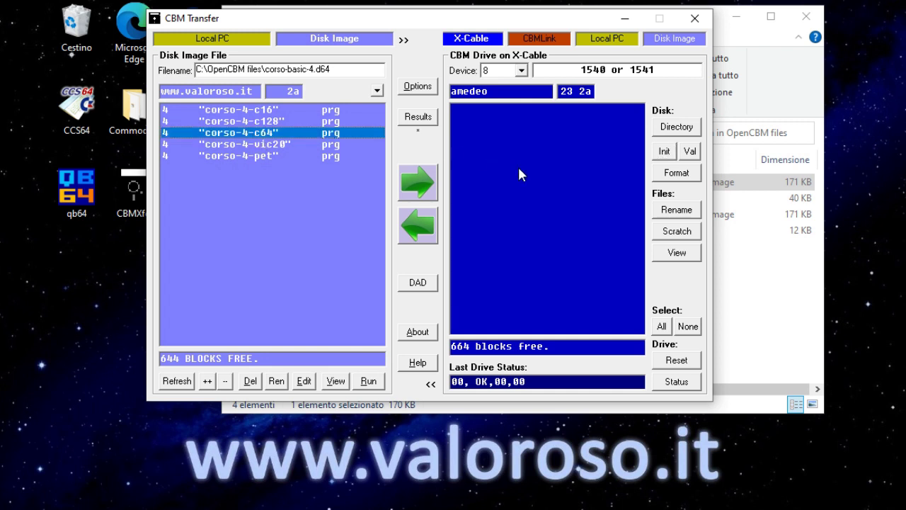
pyautogui.click(430, 190)
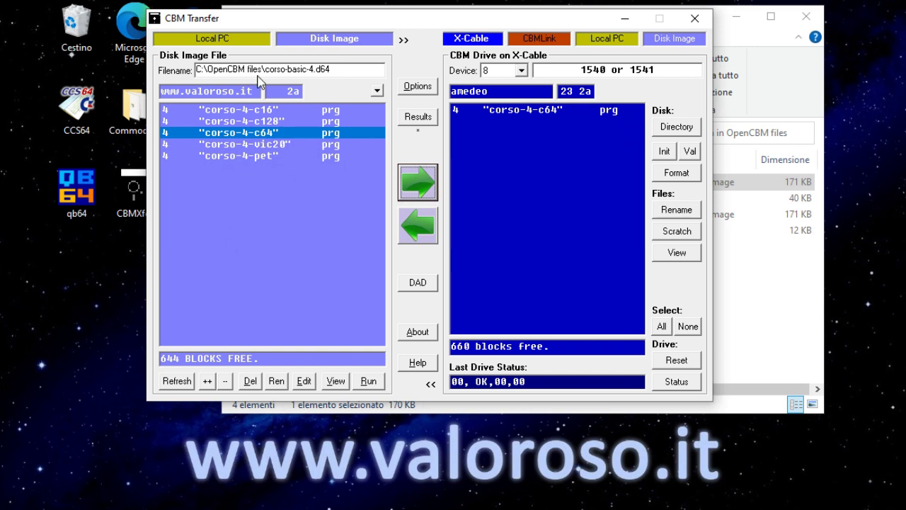
# Return to the local PC file list and write the entire corso-basic-4.d64 image to the formatted floppy.
pyautogui.click(240, 39)
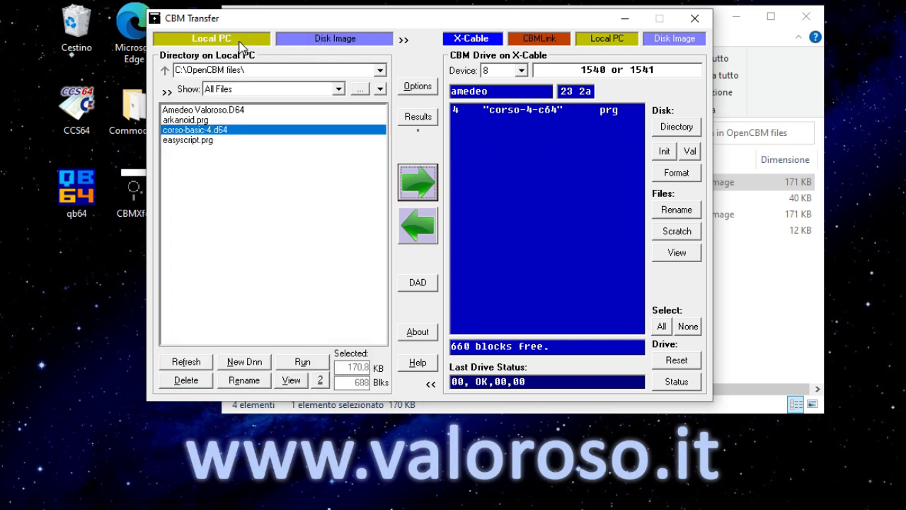
pyautogui.click(200, 131)
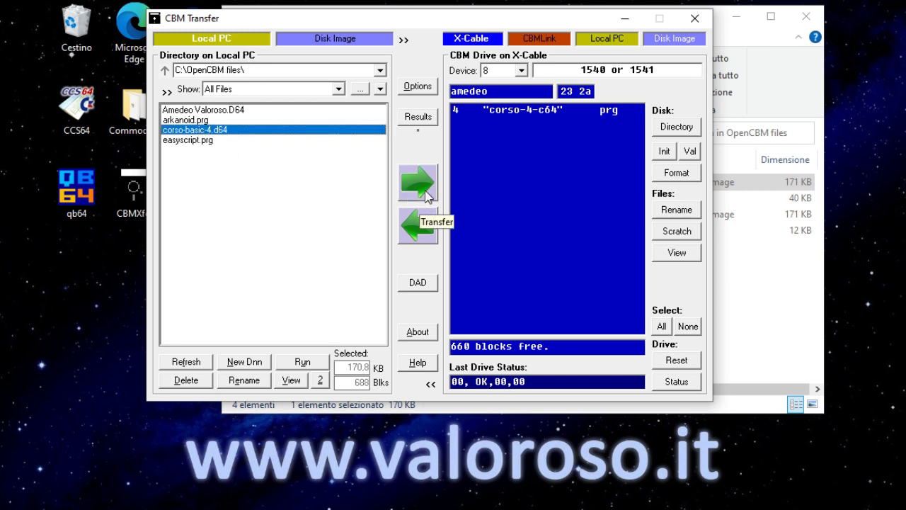
pyautogui.click(427, 196)
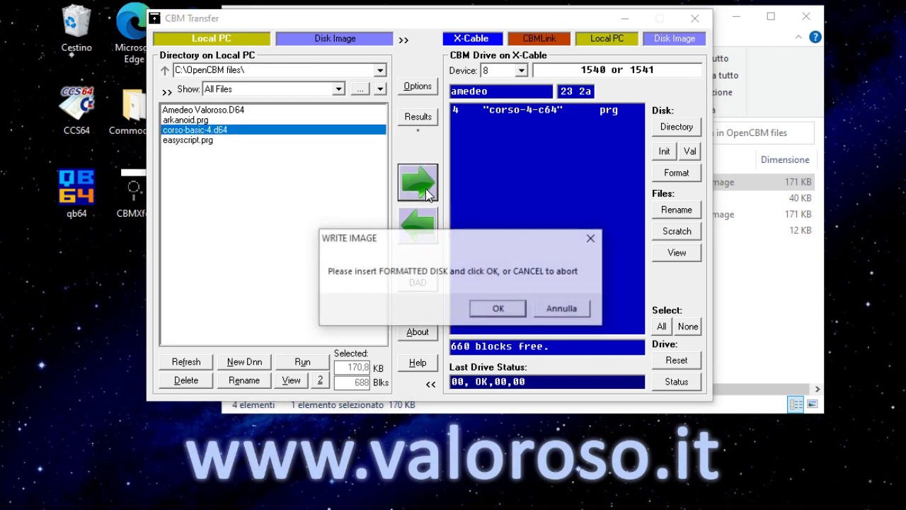
pyautogui.click(500, 310)
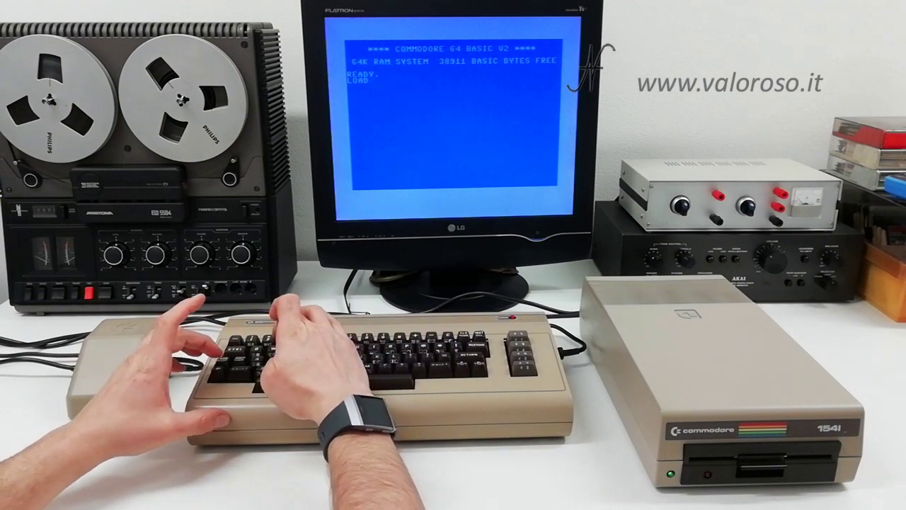
pyautogui.write('"$"')
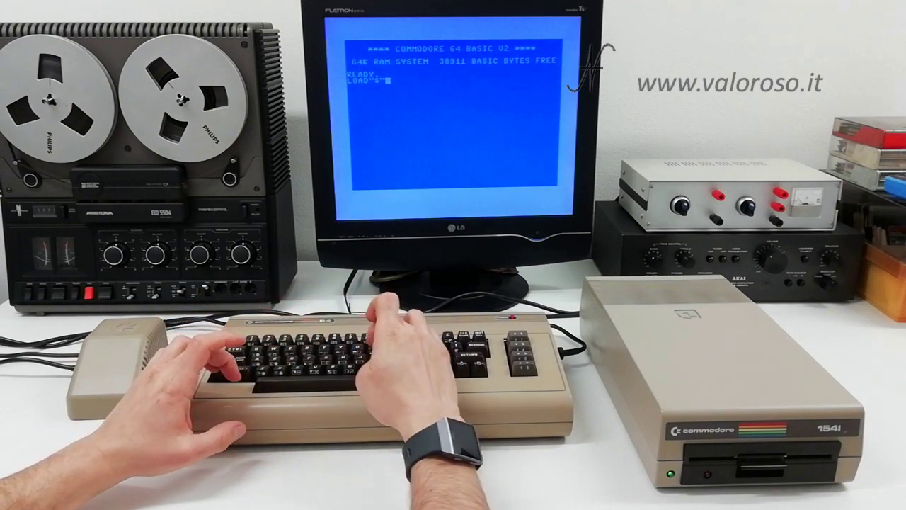
pyautogui.write(',8')
pyautogui.press('Return')
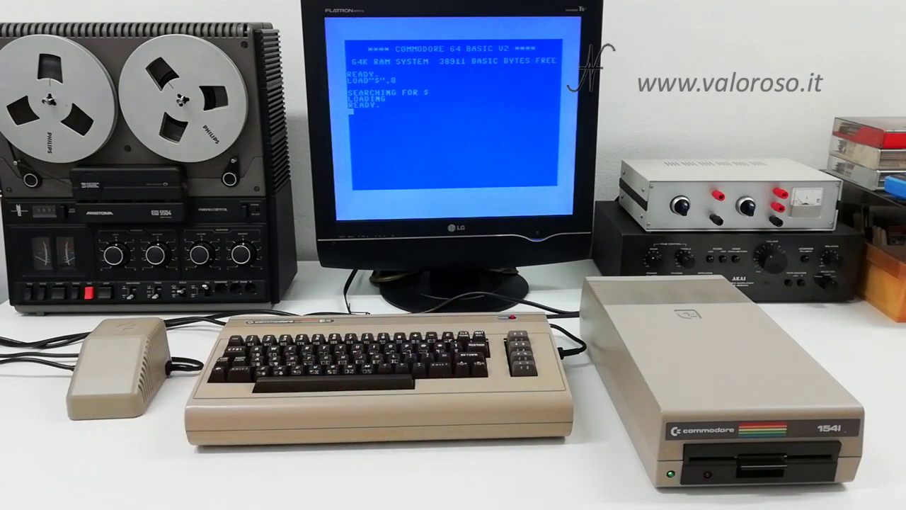
pyautogui.write('LI')
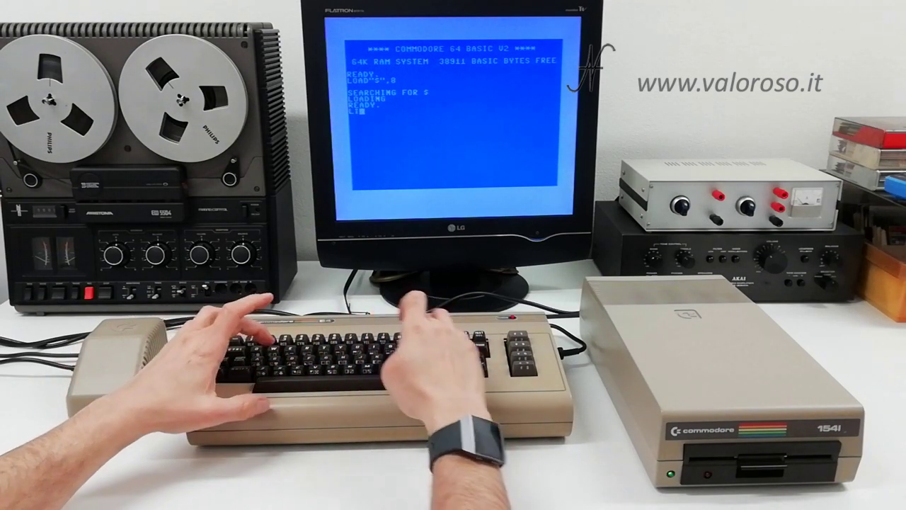
pyautogui.write('ST')
pyautogui.press('Return')
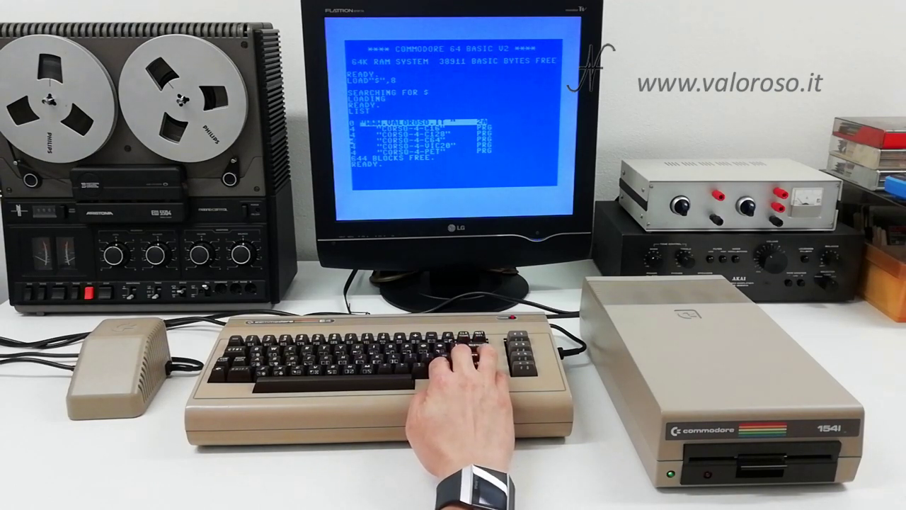
pyautogui.write('LOAD')
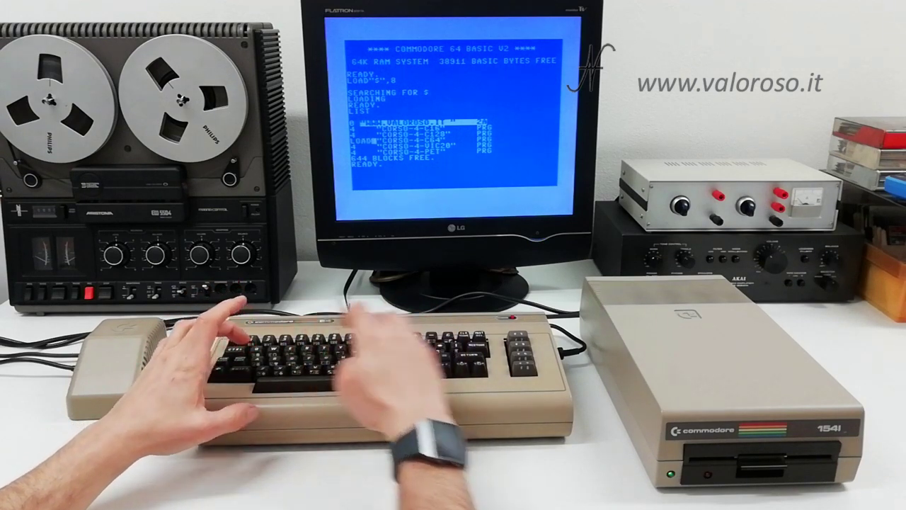
pyautogui.press('Right')
pyautogui.press('Right')
pyautogui.press('Right')
pyautogui.press('Right')
pyautogui.press('Right')
pyautogui.press('Right')
pyautogui.press('Right')
pyautogui.press('Right')
pyautogui.press('Right')
pyautogui.press('Right')
pyautogui.press('Right')
pyautogui.press('Right')
pyautogui.press('Right')
pyautogui.press('Right')
pyautogui.write(',8')
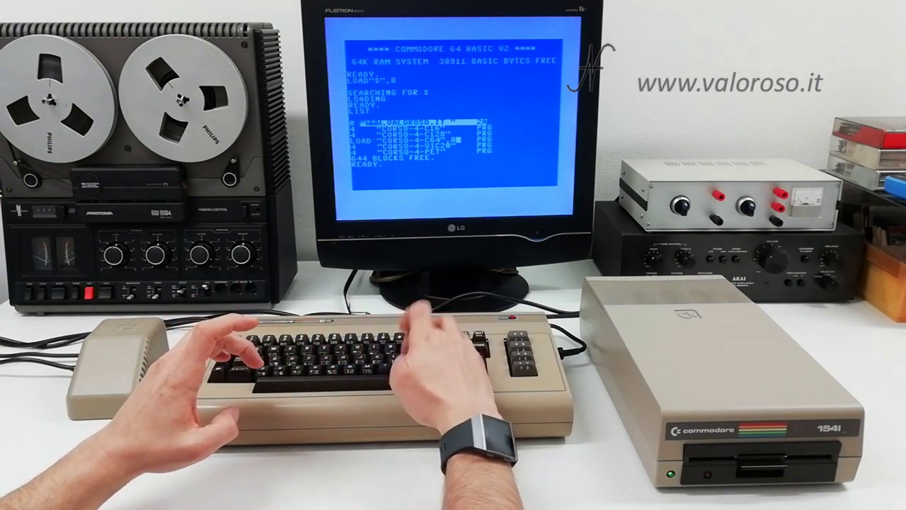
pyautogui.press('Return')
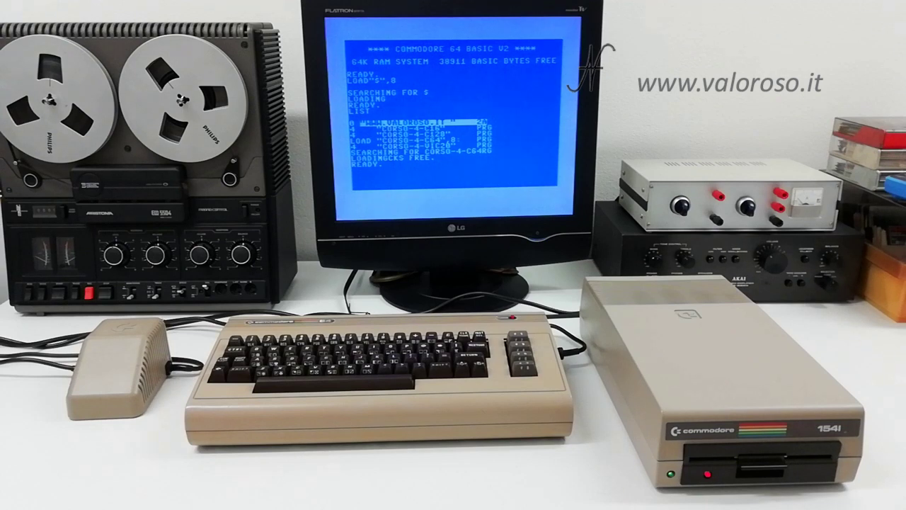
pyautogui.write('RUN')
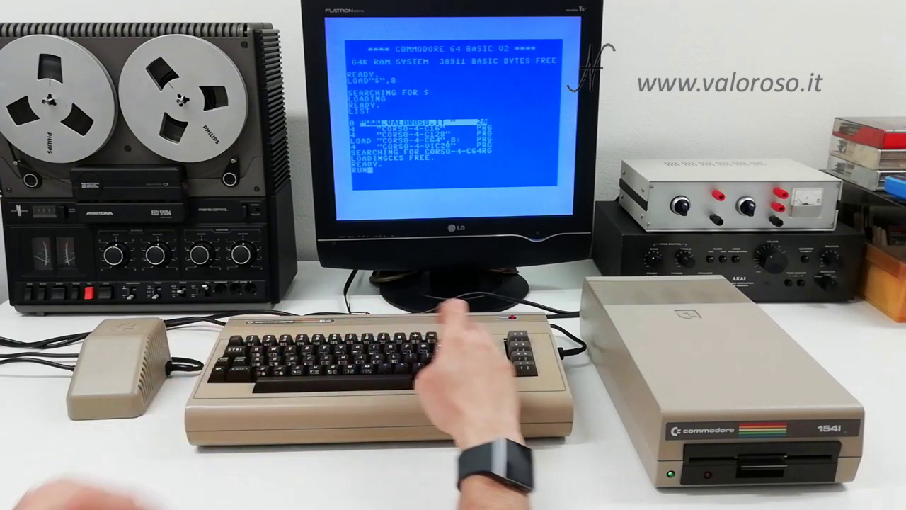
pyautogui.press('Return')
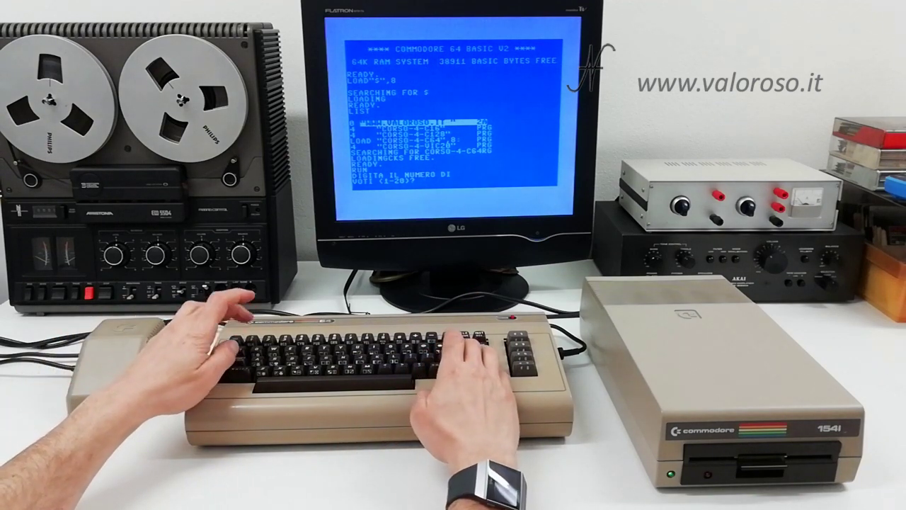
pyautogui.write('1')
pyautogui.press('Return')
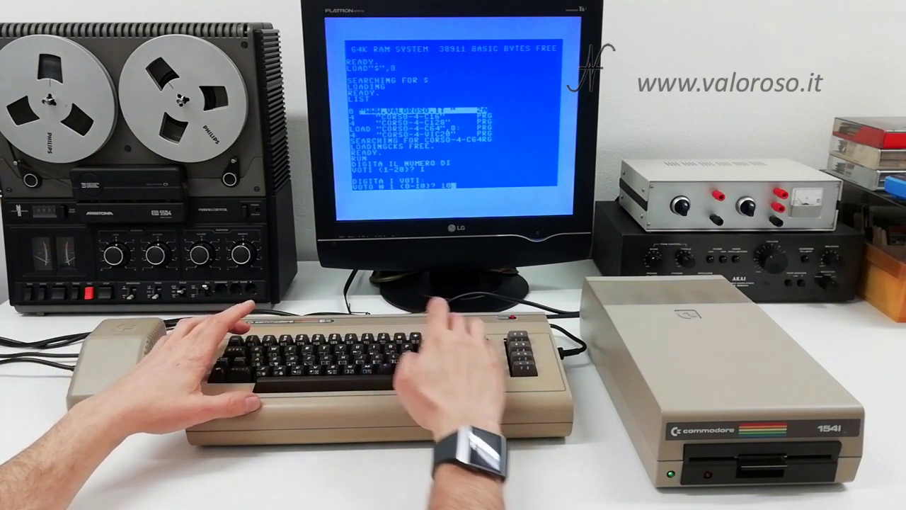
pyautogui.press('Return')
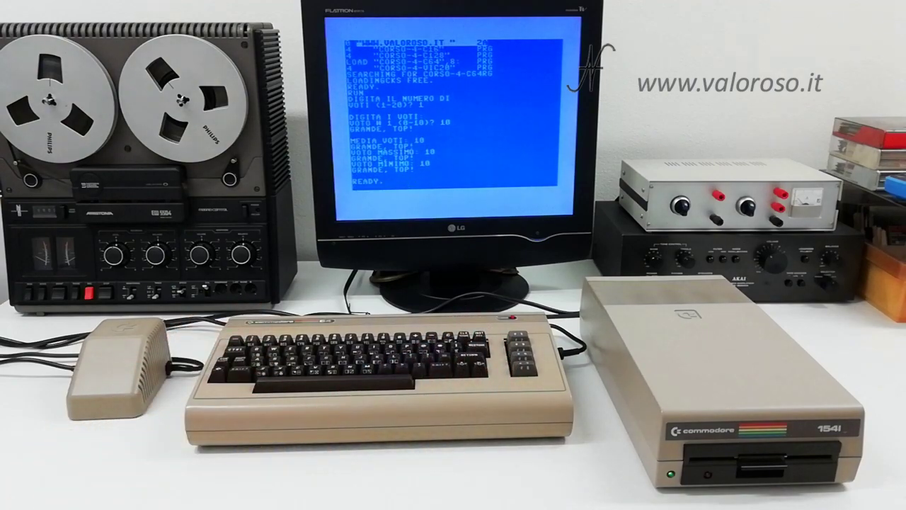